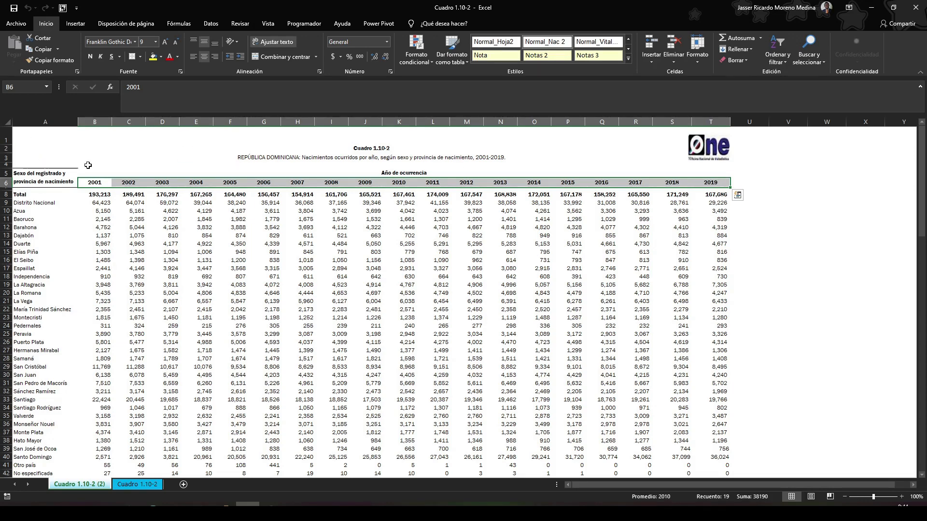
Review the province names in column A, from Distrito Nacional downward.
{"action": "left_click", "coordinate": [53, 203]}
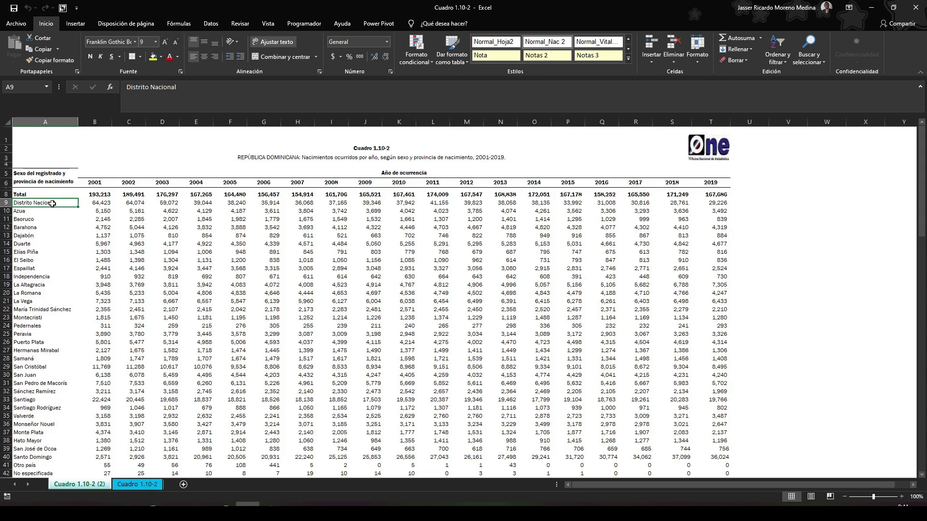
{"action": "key", "text": "ctrl+shift+Down"}
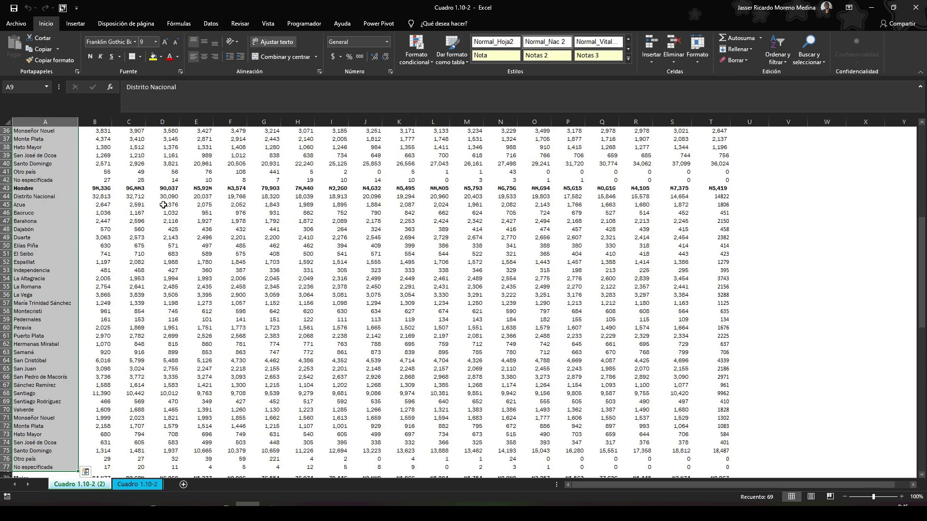
{"action": "left_click", "coordinate": [169, 222]}
{"action": "scroll", "coordinate": [169, 225], "scroll_direction": "up", "scroll_amount": 12}
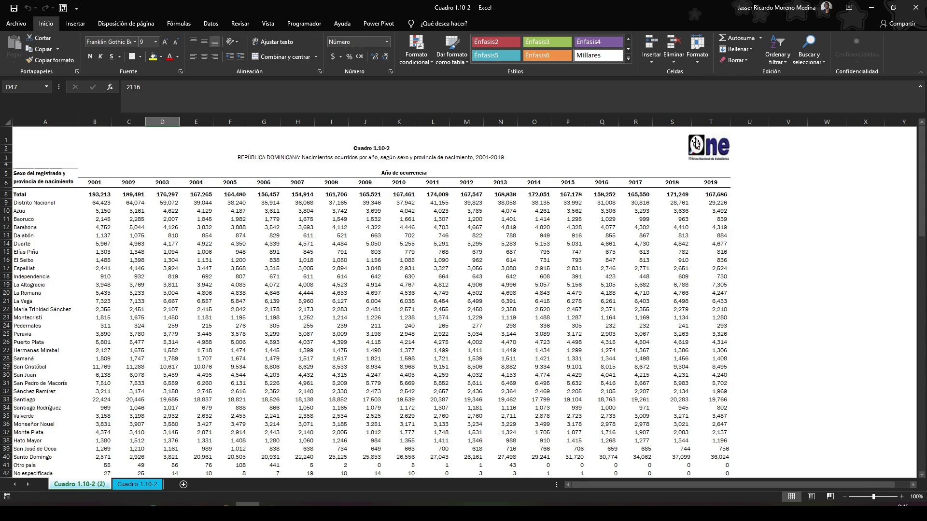
Delete the logo picture and clear the title text from rows 1 to 4.
{"action": "left_click", "coordinate": [704, 152]}
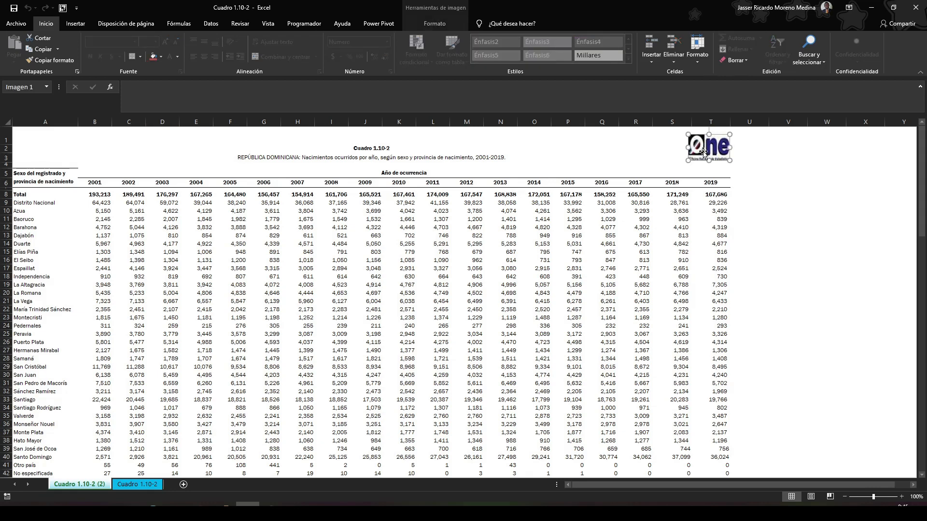
{"action": "key", "text": "Escape"}
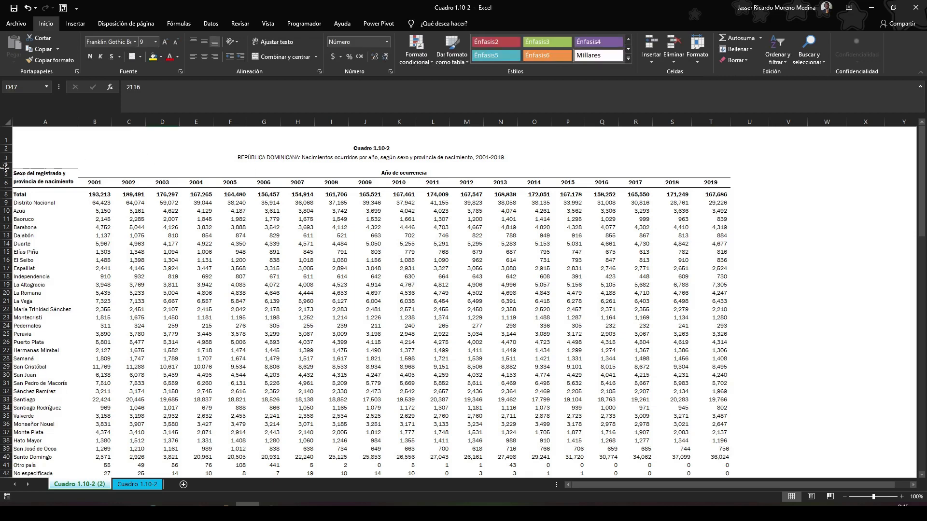
{"action": "left_click_drag", "start_coordinate": [5, 164], "coordinate": [4, 139]}
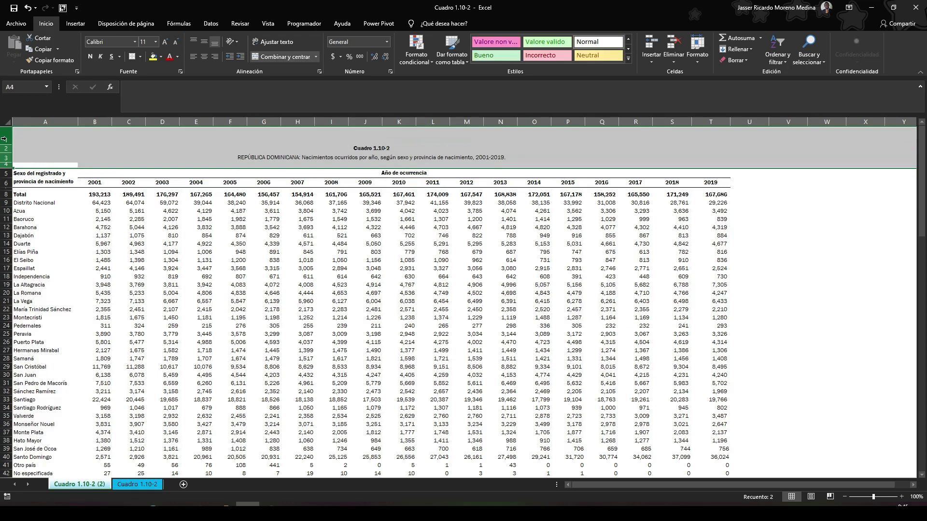
{"action": "key", "text": "Delete"}
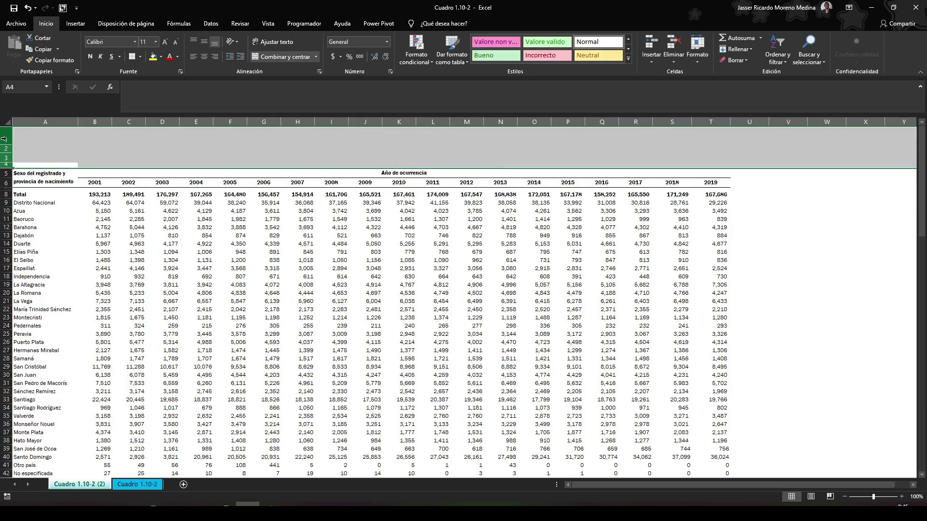
Unmerge the "Sexo del registrado y provincia de nacimiento" header in A5:A6 and move it down to A6, in line with the years.
{"action": "left_click", "coordinate": [6, 173]}
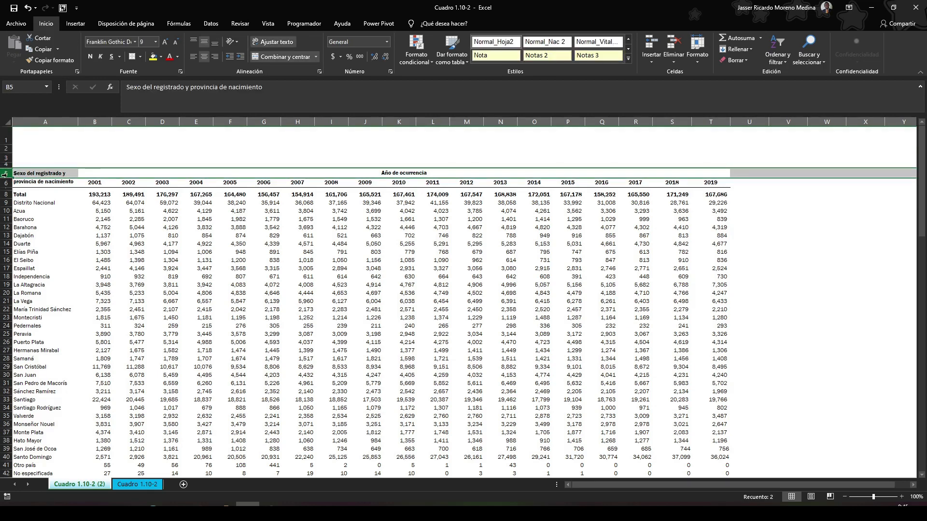
{"action": "left_click", "coordinate": [35, 172]}
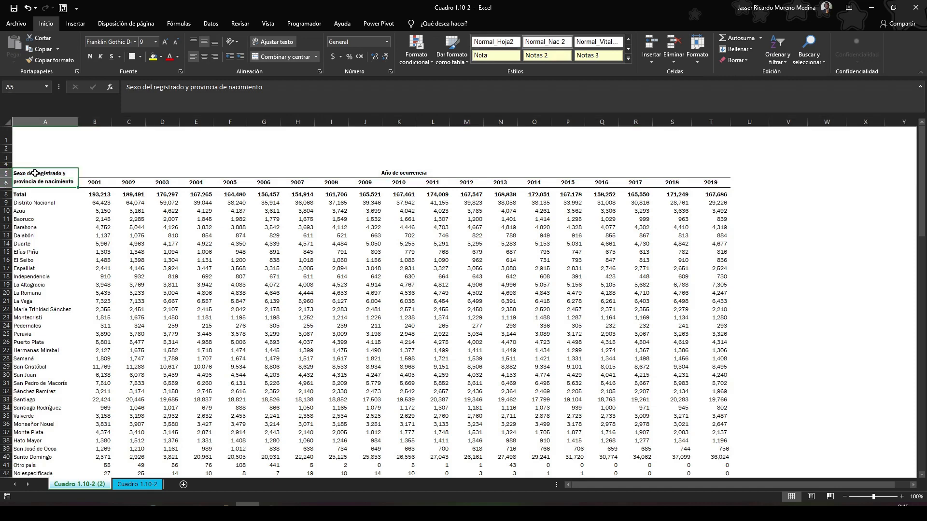
{"action": "left_click", "coordinate": [276, 54]}
{"action": "left_click", "coordinate": [145, 174]}
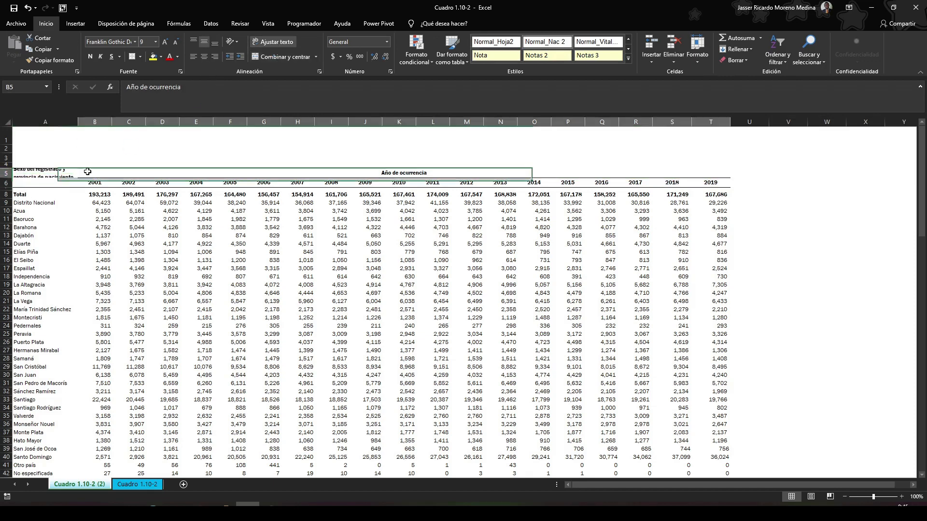
{"action": "left_click", "coordinate": [60, 171]}
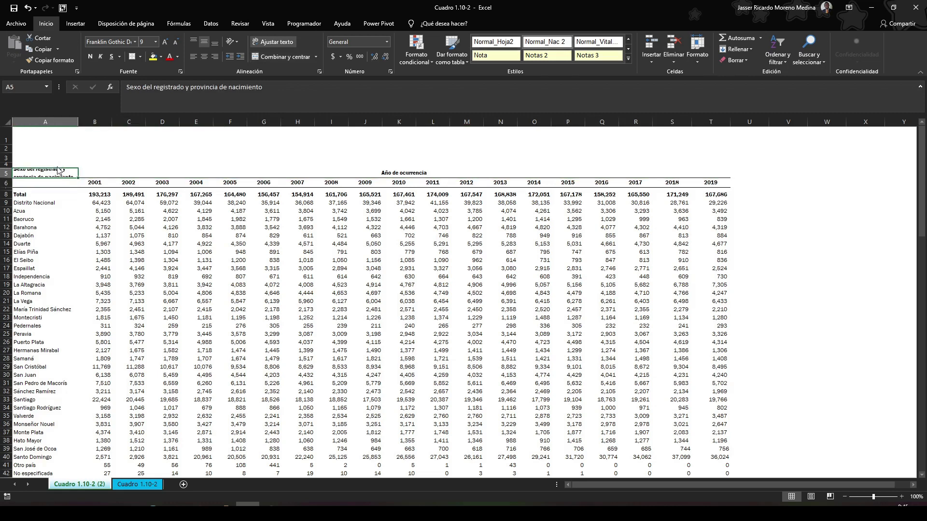
{"action": "left_click_drag", "start_coordinate": [58, 168], "coordinate": [6, 140]}
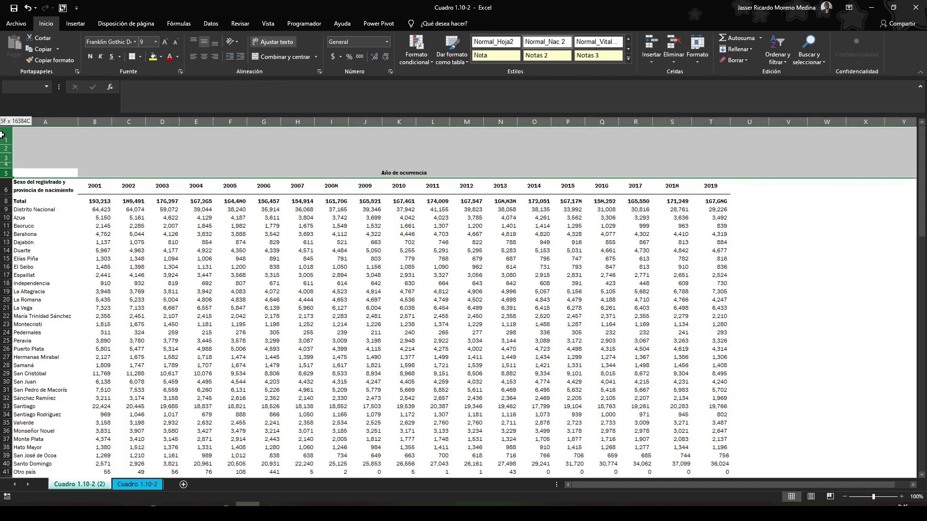
Delete rows 1 to 5 above the header row with the years.
{"action": "right_click", "coordinate": [5, 147]}
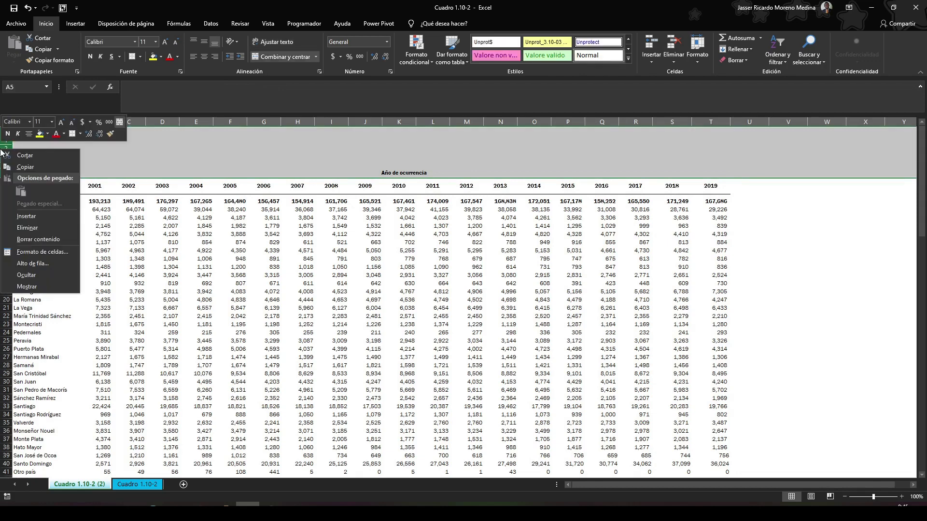
{"action": "left_click", "coordinate": [25, 227]}
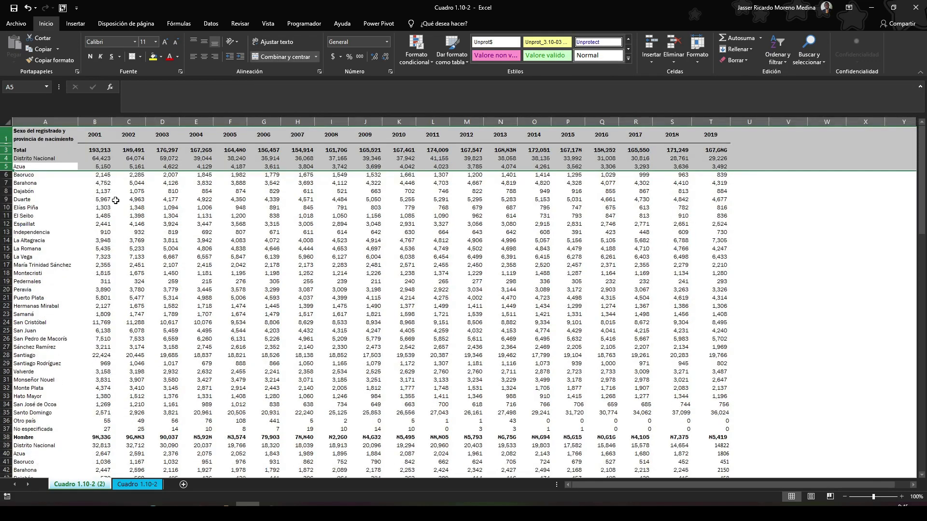
{"action": "left_click", "coordinate": [128, 199]}
Delete the Total block with its provinces, A3:T37, shifting the cells below it up.
{"action": "left_click", "coordinate": [48, 134]}
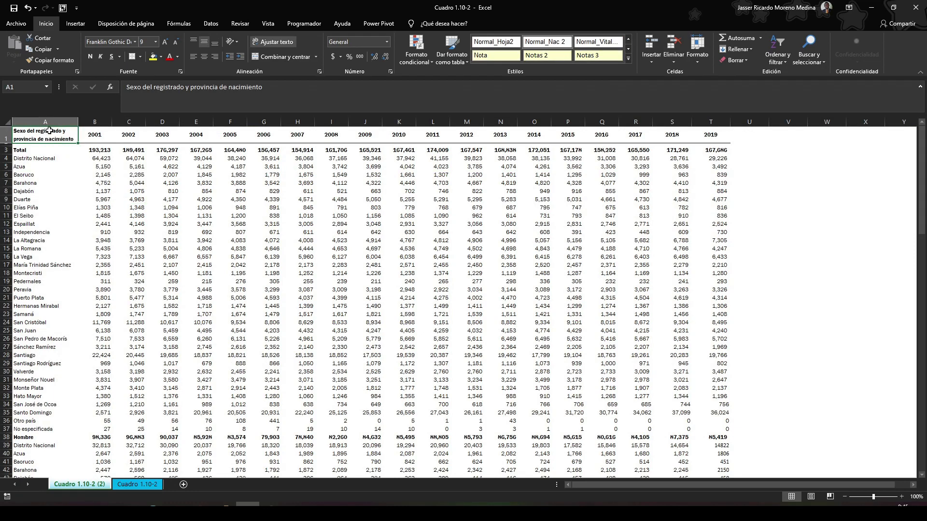
{"action": "left_click", "coordinate": [23, 150]}
{"action": "key", "text": "Down"}
{"action": "key", "text": "Down"}
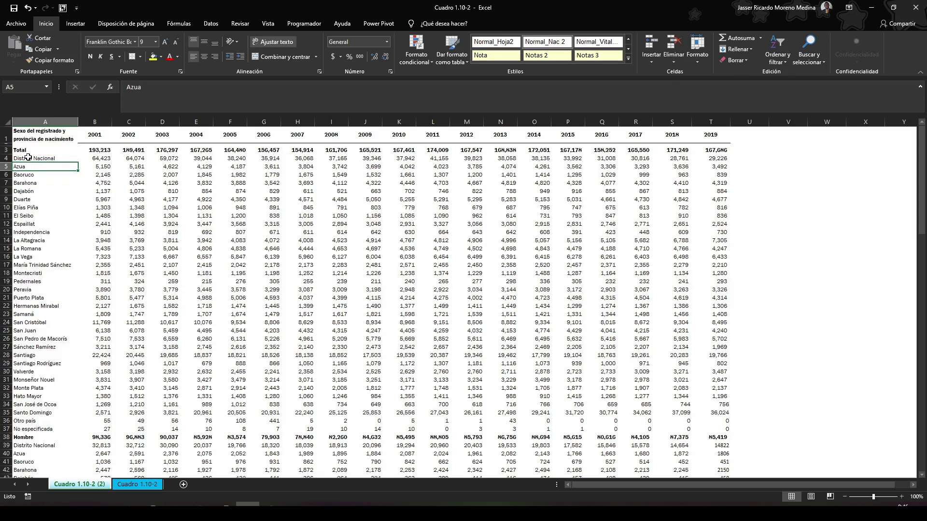
{"action": "left_click_drag", "start_coordinate": [28, 152], "coordinate": [66, 426]}
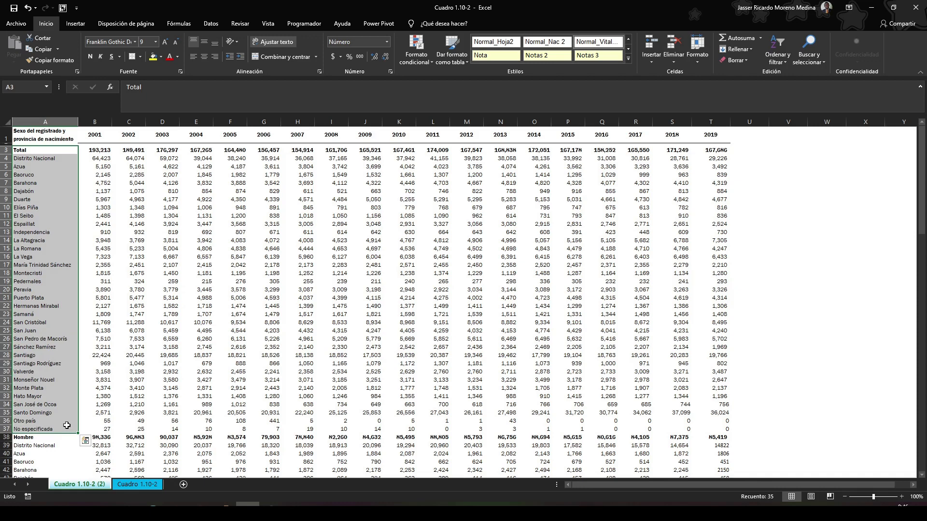
{"action": "key", "text": "ctrl+shift+Right"}
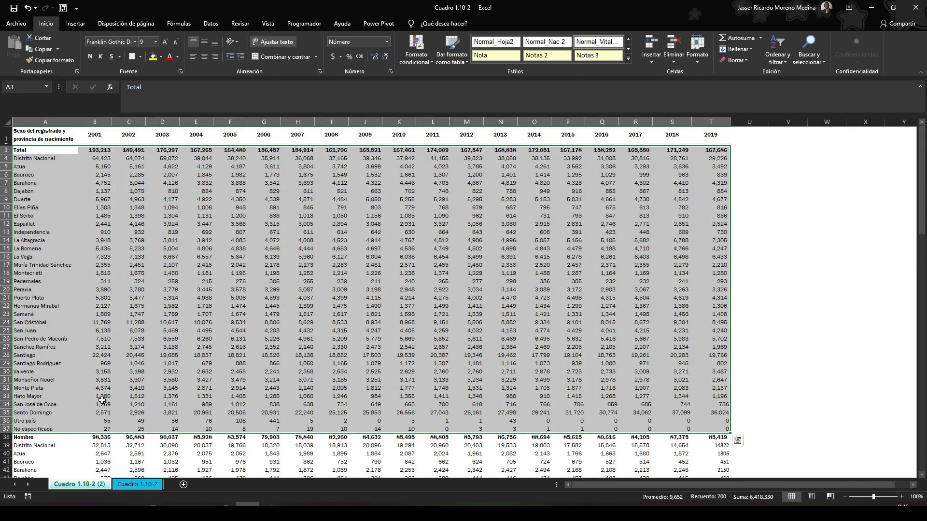
{"action": "scroll", "coordinate": [101, 400], "scroll_direction": "down", "scroll_amount": 3}
{"action": "scroll", "coordinate": [102, 400], "scroll_direction": "down", "scroll_amount": 3}
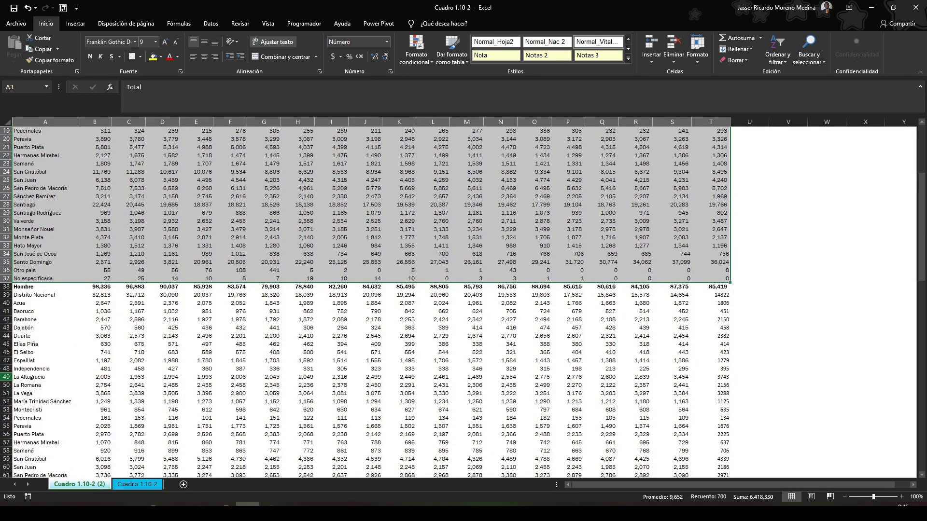
{"action": "scroll", "coordinate": [51, 334], "scroll_direction": "down", "scroll_amount": 9}
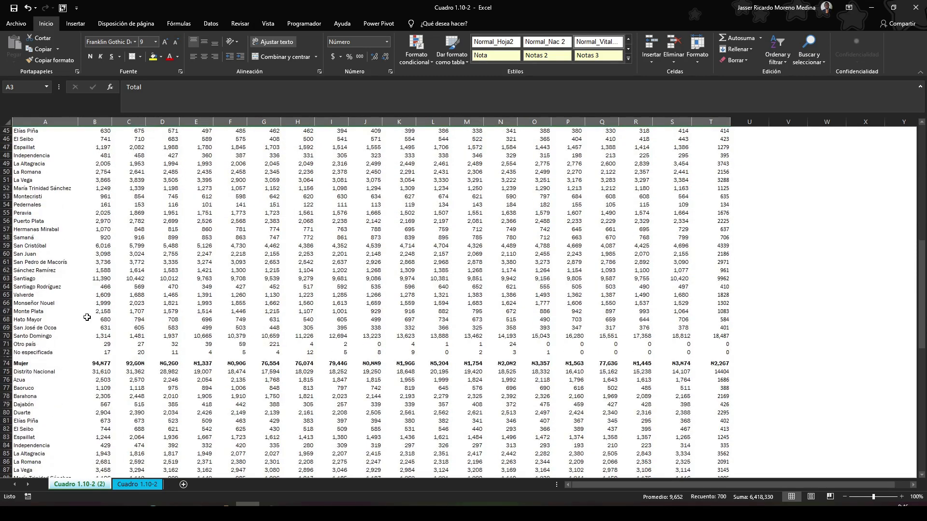
{"action": "scroll", "coordinate": [87, 317], "scroll_direction": "down", "scroll_amount": 6}
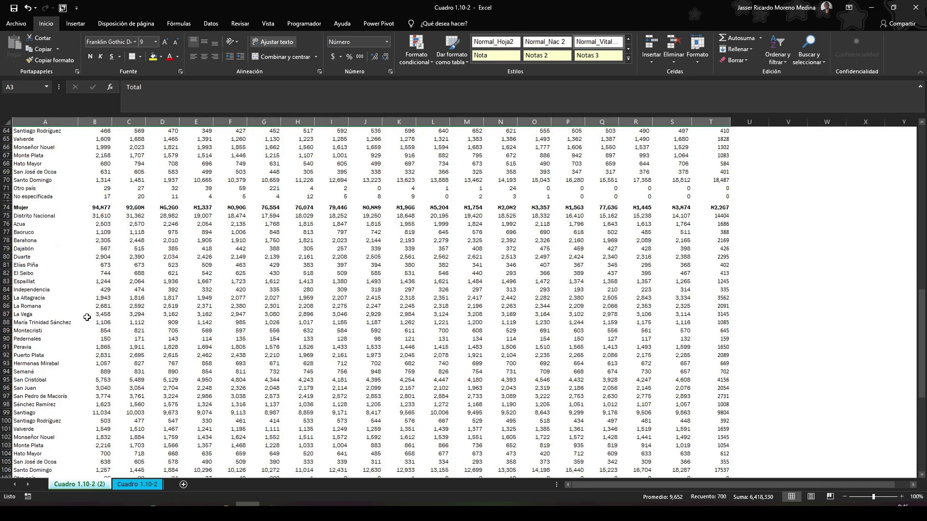
{"action": "scroll", "coordinate": [87, 317], "scroll_direction": "down", "scroll_amount": 2}
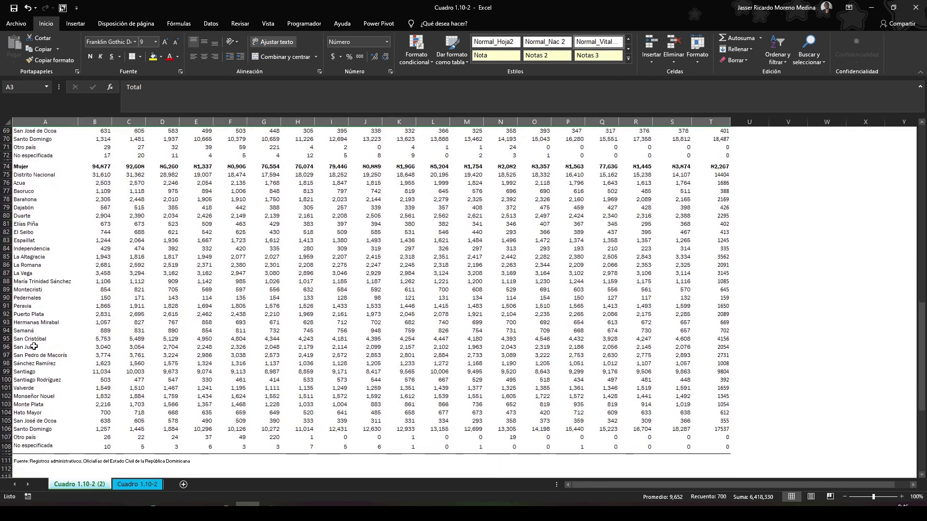
{"action": "scroll", "coordinate": [38, 361], "scroll_direction": "up", "scroll_amount": 1}
{"action": "scroll", "coordinate": [38, 360], "scroll_direction": "up", "scroll_amount": 20}
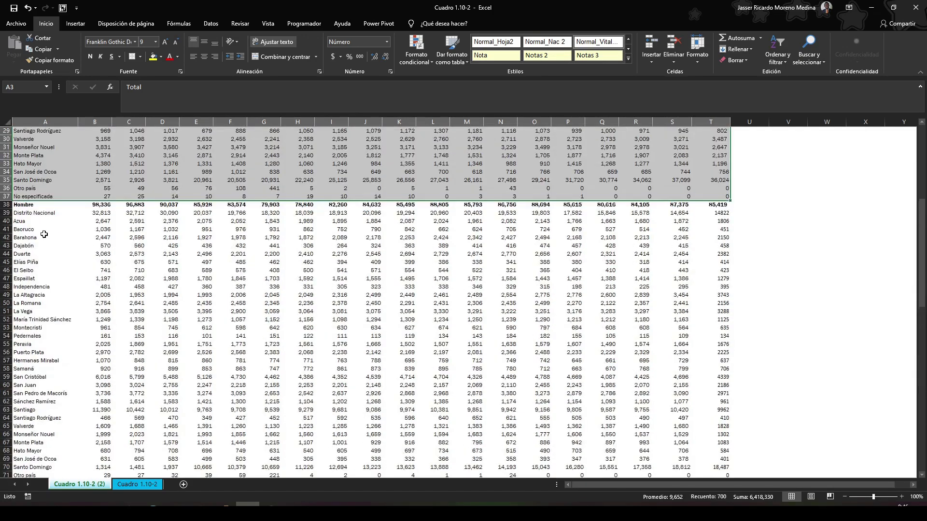
{"action": "scroll", "coordinate": [44, 234], "scroll_direction": "up", "scroll_amount": 1}
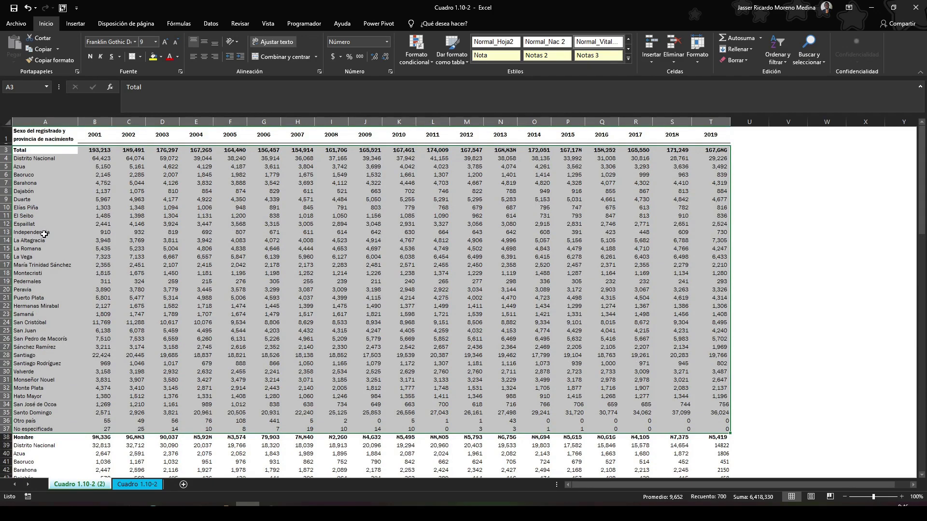
{"action": "right_click", "coordinate": [44, 235]}
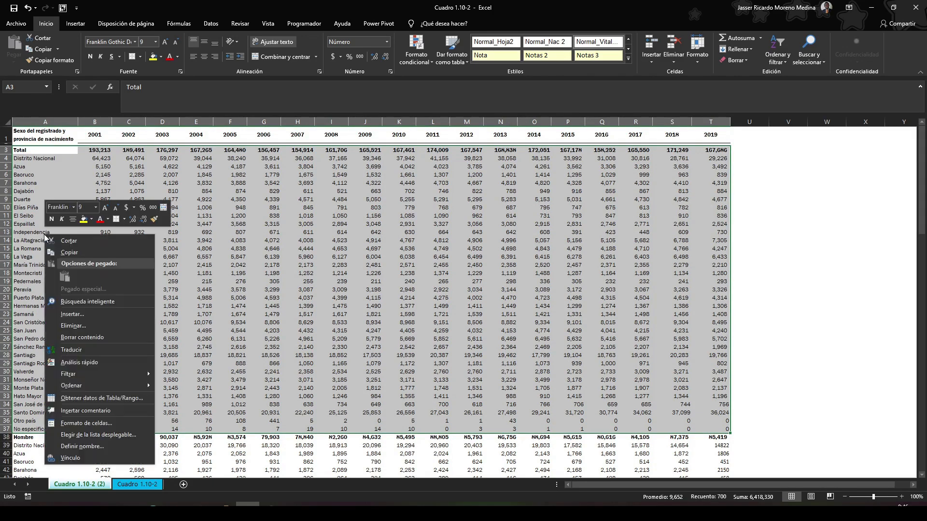
{"action": "left_click", "coordinate": [66, 328]}
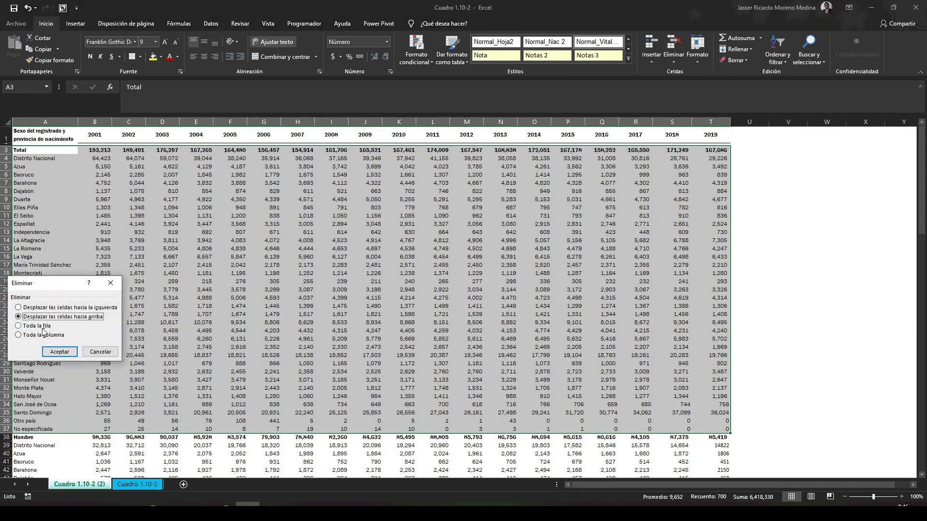
{"action": "left_click", "coordinate": [59, 352]}
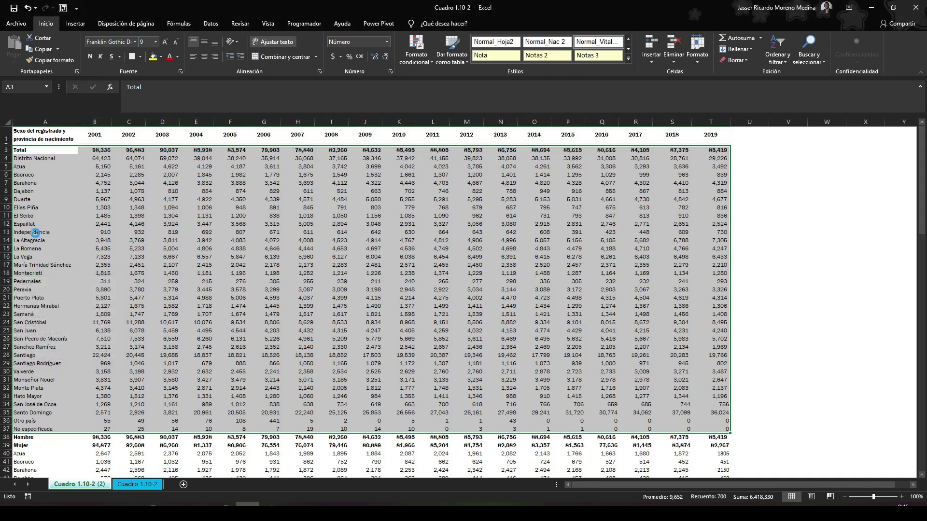
{"action": "left_click", "coordinate": [35, 233]}
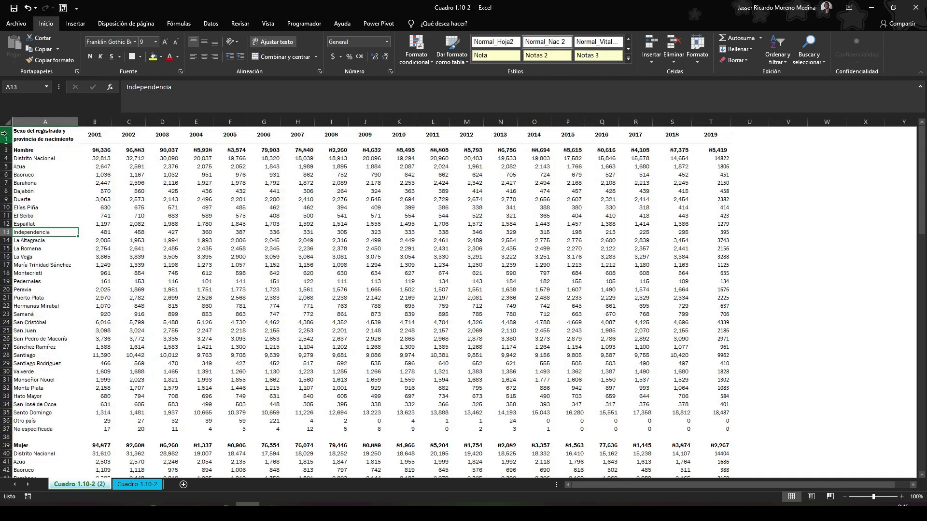
Increase the height of the narrow empty row 2 below the header and delete that row.
{"action": "left_click_drag", "start_coordinate": [5, 143], "coordinate": [4, 156]}
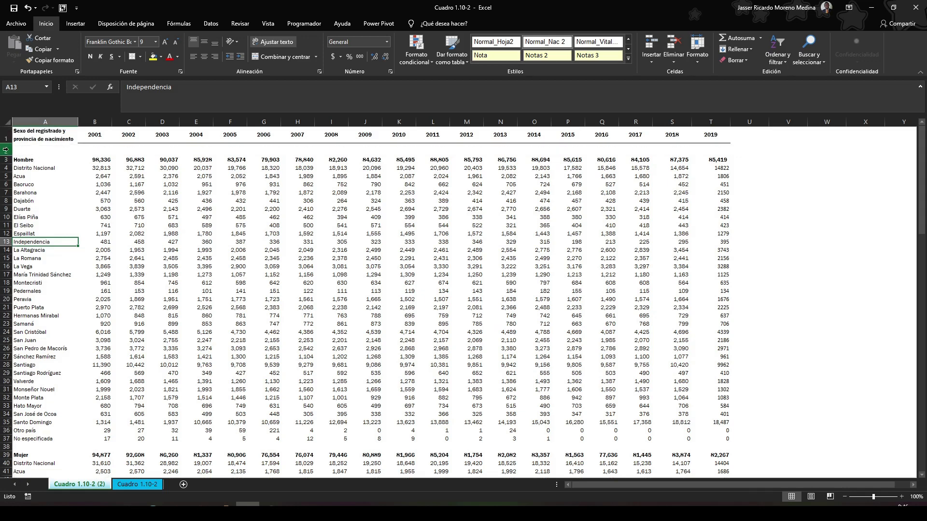
{"action": "left_click", "coordinate": [7, 149]}
{"action": "right_click", "coordinate": [9, 152]}
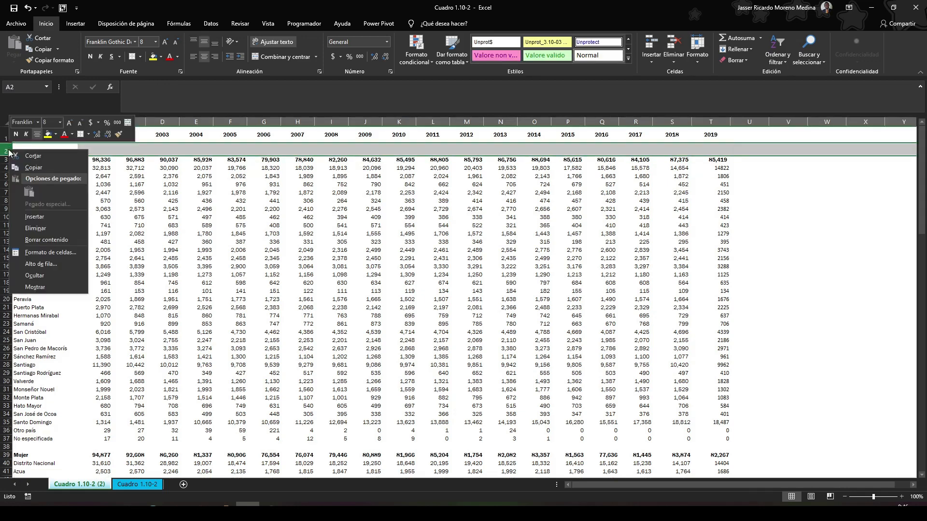
{"action": "left_click", "coordinate": [32, 225]}
{"action": "left_click", "coordinate": [118, 229]}
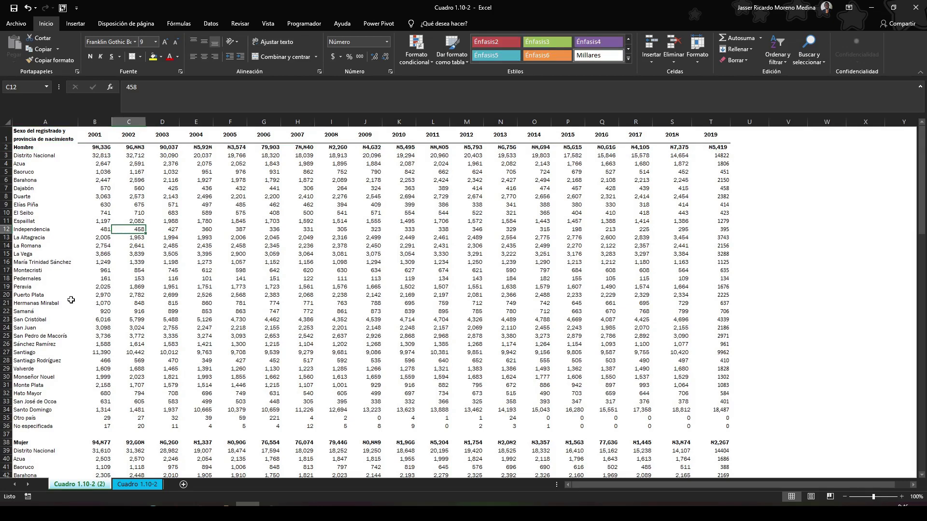
Delete row 2 with the Hombre totals, directly below the year headers.
{"action": "left_click", "coordinate": [4, 434]}
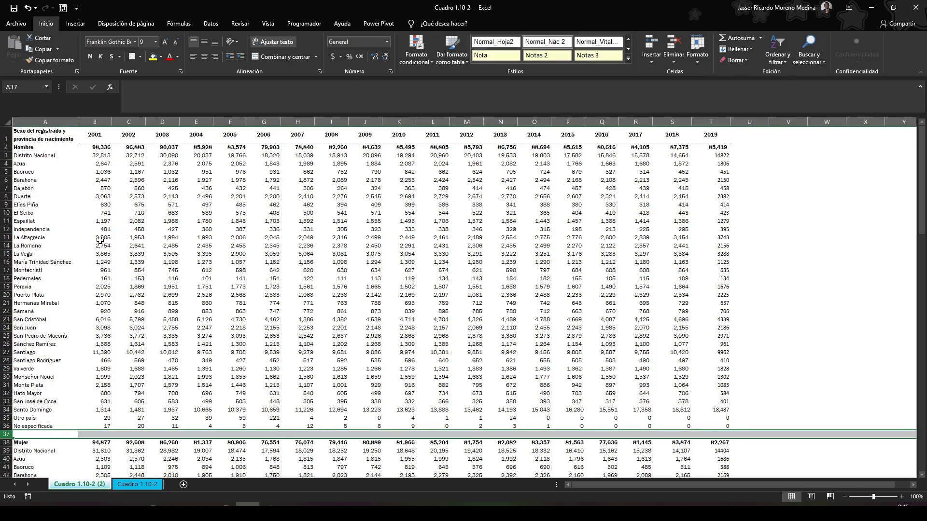
{"action": "left_click", "coordinate": [38, 130]}
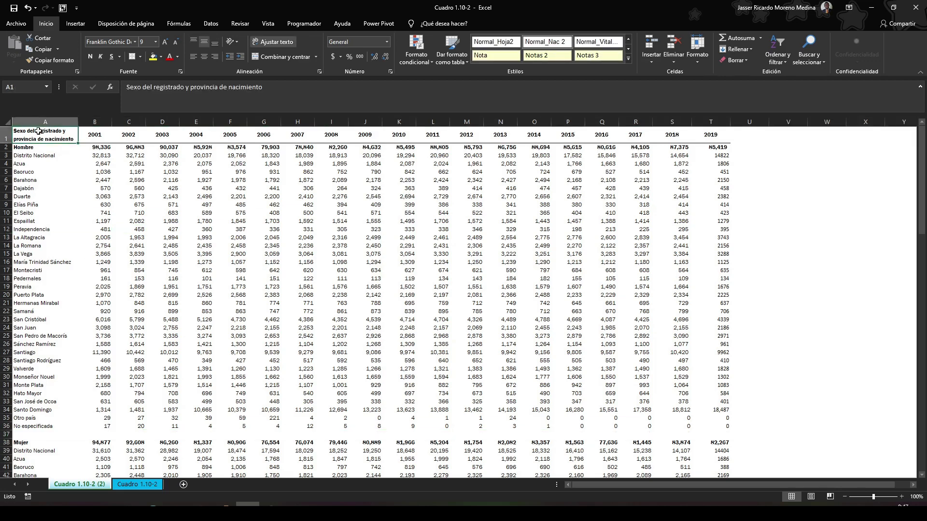
{"action": "left_click", "coordinate": [21, 147]}
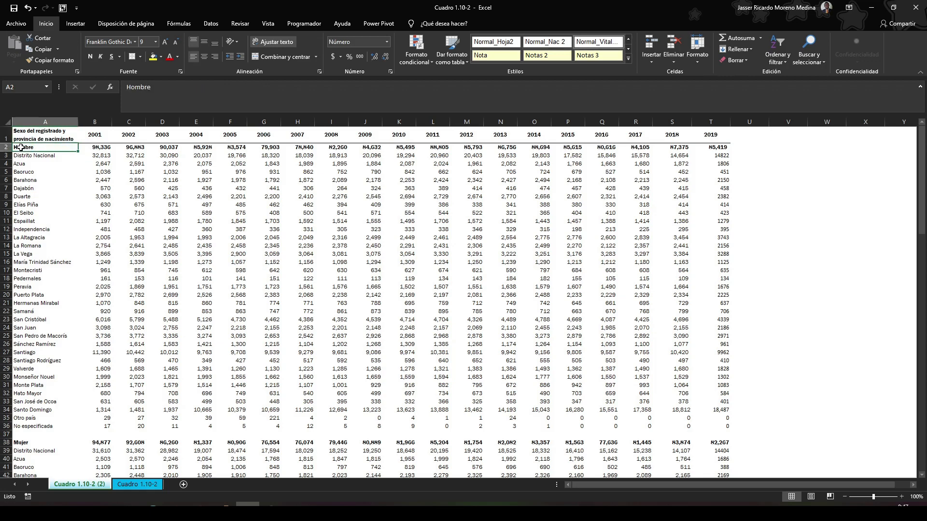
{"action": "left_click", "coordinate": [3, 147]}
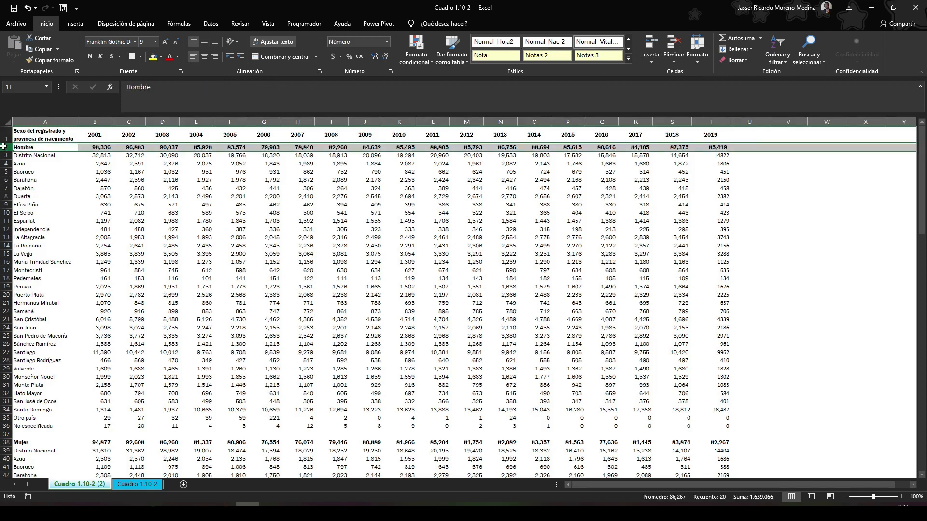
{"action": "right_click", "coordinate": [3, 147]}
{"action": "left_click", "coordinate": [25, 222]}
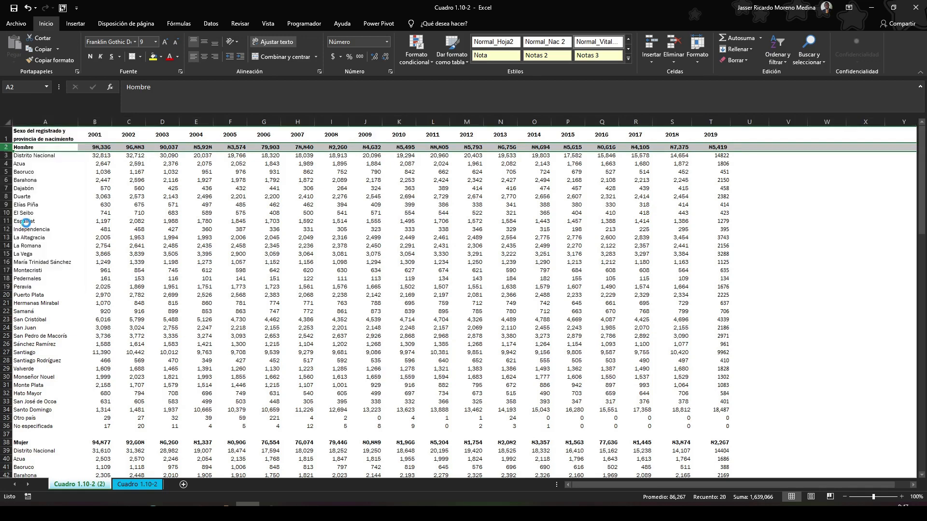
{"action": "left_click", "coordinate": [81, 173]}
Replace the "Sexo del registrado y provincia de nacimiento" header in A1 with "Provincia".
{"action": "left_click", "coordinate": [50, 131]}
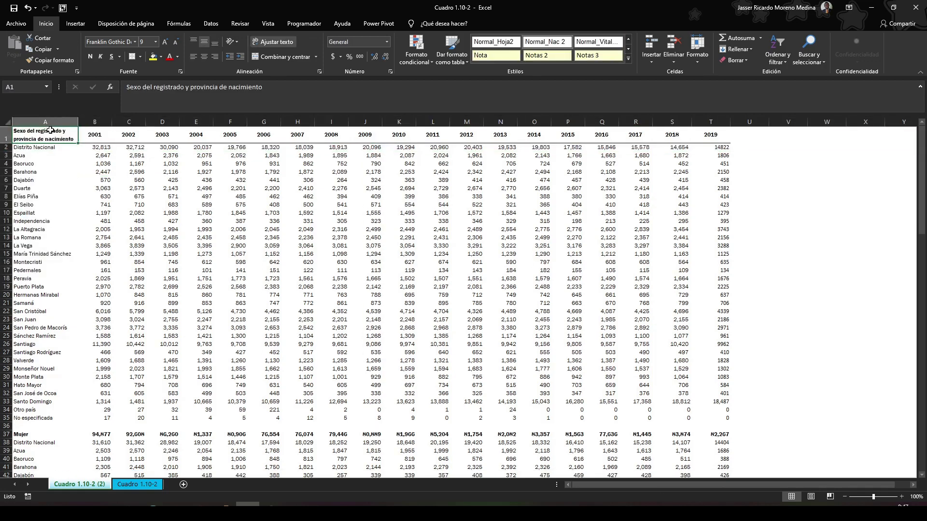
{"action": "key", "text": "F2"}
{"action": "type", "text": "Pro"}
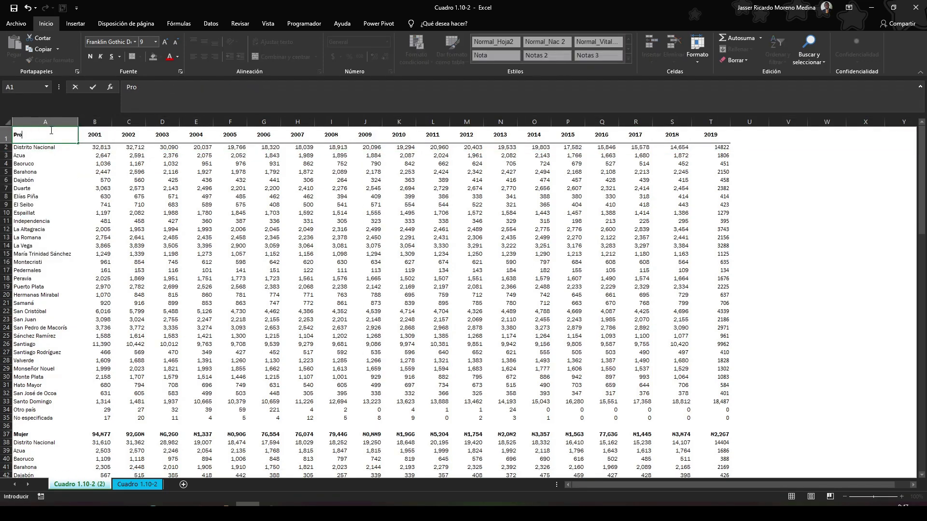
{"action": "type", "text": "vincia"}
{"action": "key", "text": "Return"}
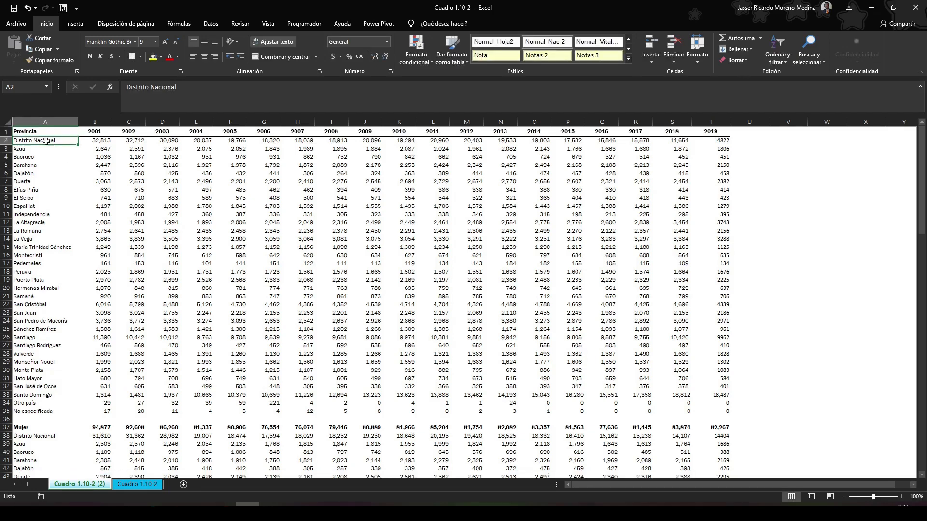
Copy the men's block with its headers, A1:T35, and paste it at A1 of a new sheet.
{"action": "left_click", "coordinate": [32, 130]}
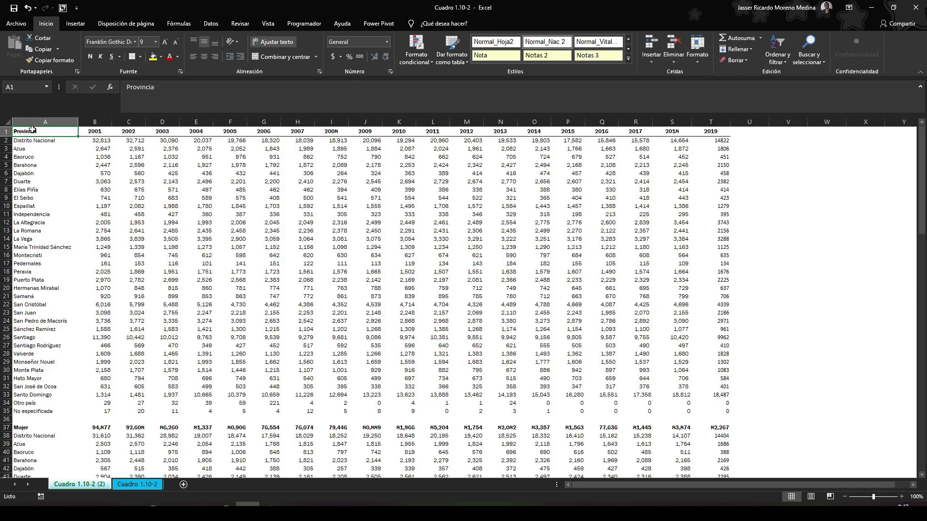
{"action": "key", "text": "ctrl+shift+Right"}
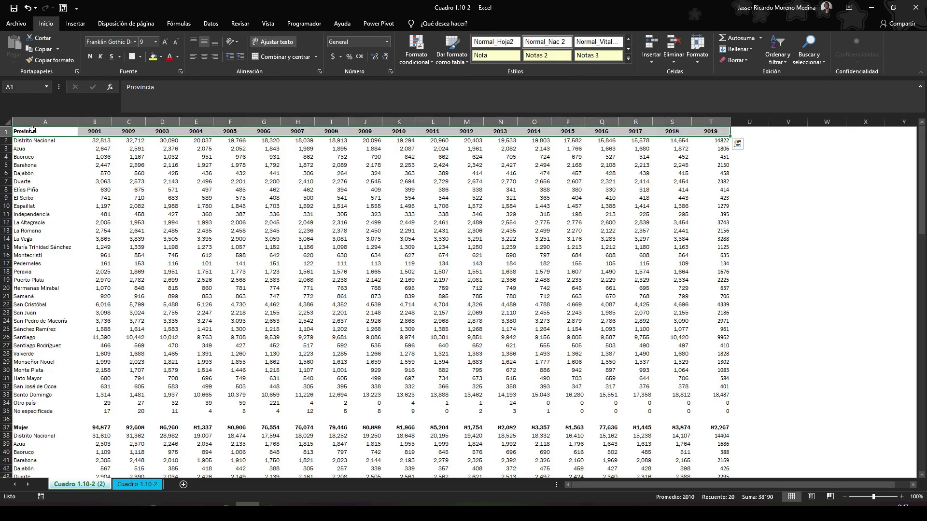
{"action": "mouse_move", "coordinate": [21, 411]}
{"action": "left_mouse_down"}
{"action": "mouse_move", "coordinate": [169, 404]}
{"action": "mouse_move", "coordinate": [104, 359]}
{"action": "mouse_move", "coordinate": [476, 311]}
{"action": "mouse_move", "coordinate": [511, 213]}
{"action": "mouse_move", "coordinate": [346, 414]}
{"action": "mouse_move", "coordinate": [668, 150]}
{"action": "mouse_move", "coordinate": [685, 157]}
{"action": "mouse_move", "coordinate": [688, 128]}
{"action": "mouse_move", "coordinate": [722, 117]}
{"action": "left_mouse_up"}
{"action": "key", "text": "ctrl+c"}
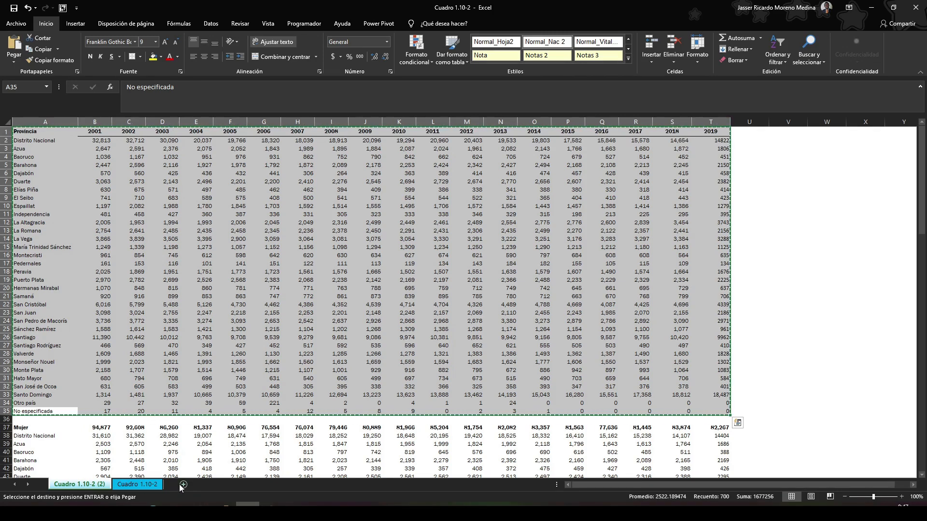
{"action": "key", "text": "shift+F11"}
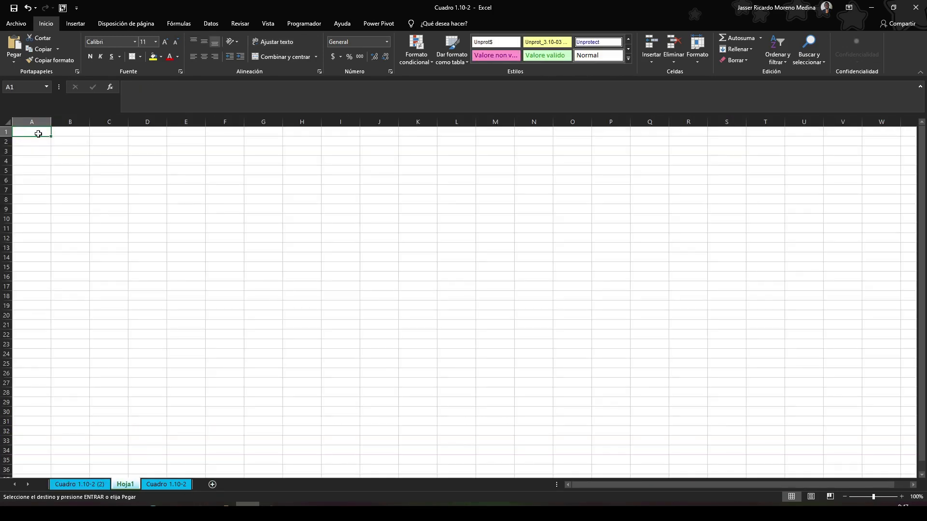
{"action": "key", "text": "ctrl+v"}
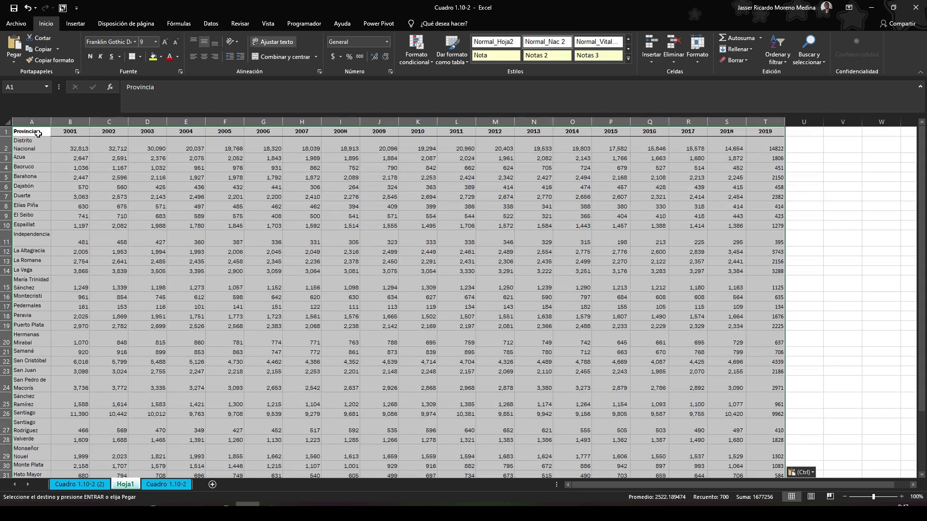
{"action": "left_click", "coordinate": [89, 141]}
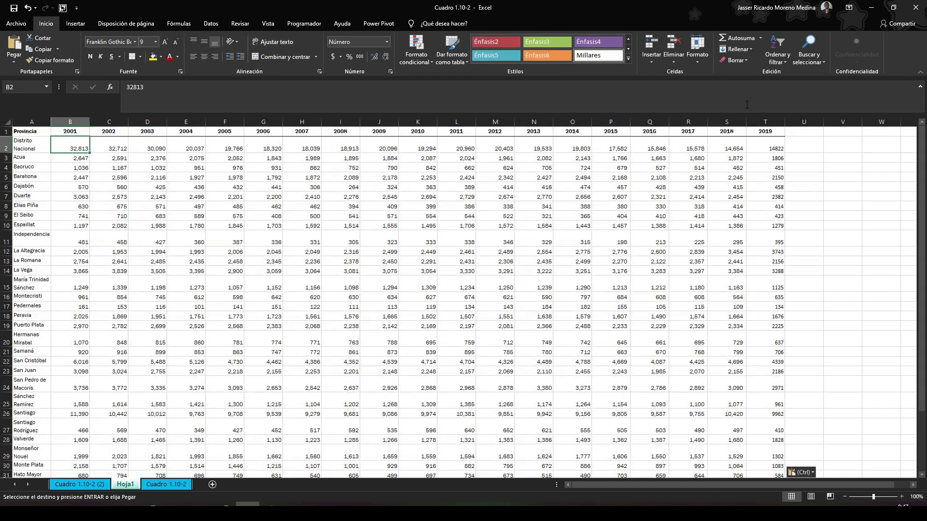
{"action": "left_click", "coordinate": [791, 131]}
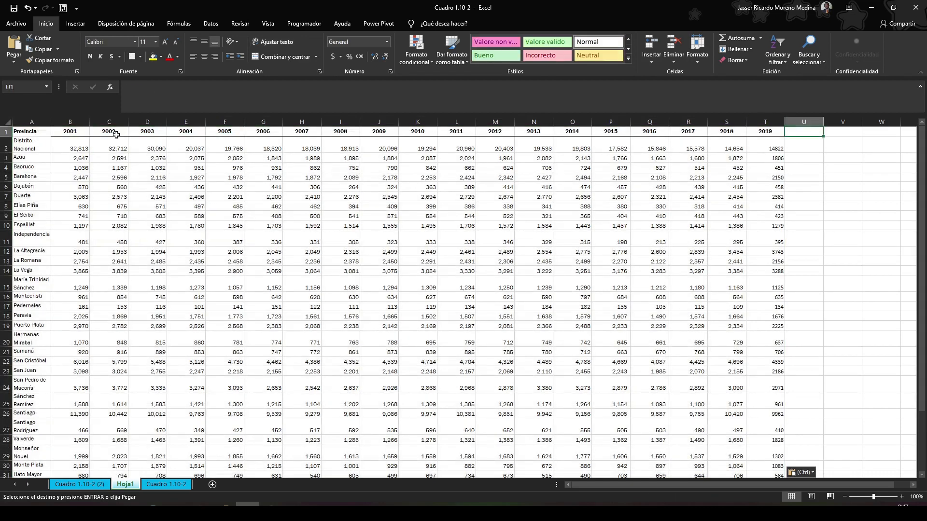
Start the PivotTable and PivotChart Wizard from A1, choosing multiple consolidation ranges, a pivot table report and custom page fields.
{"action": "left_click", "coordinate": [22, 131]}
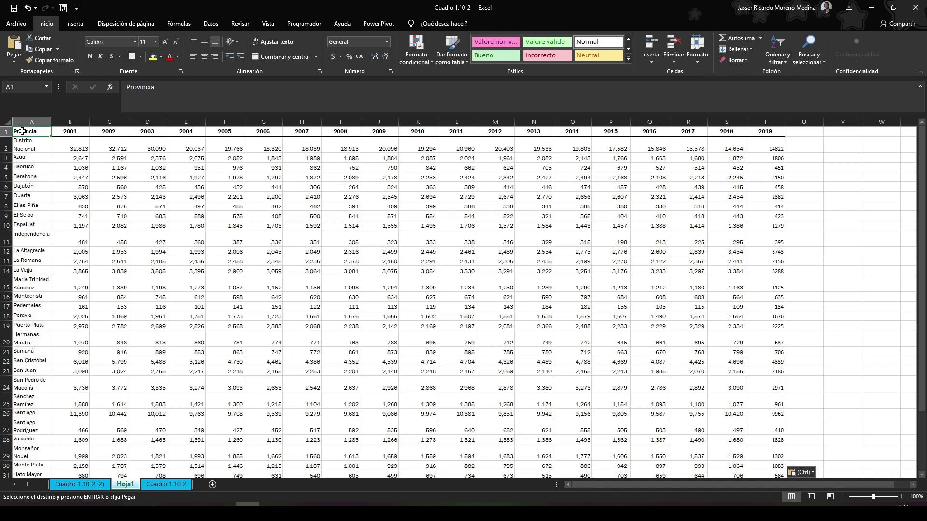
{"action": "left_click", "coordinate": [62, 8]}
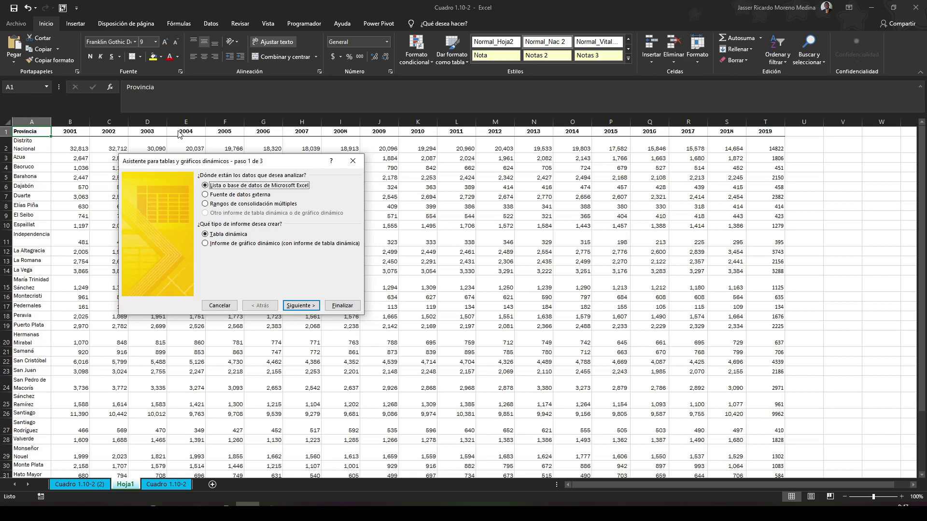
{"action": "left_click", "coordinate": [219, 205]}
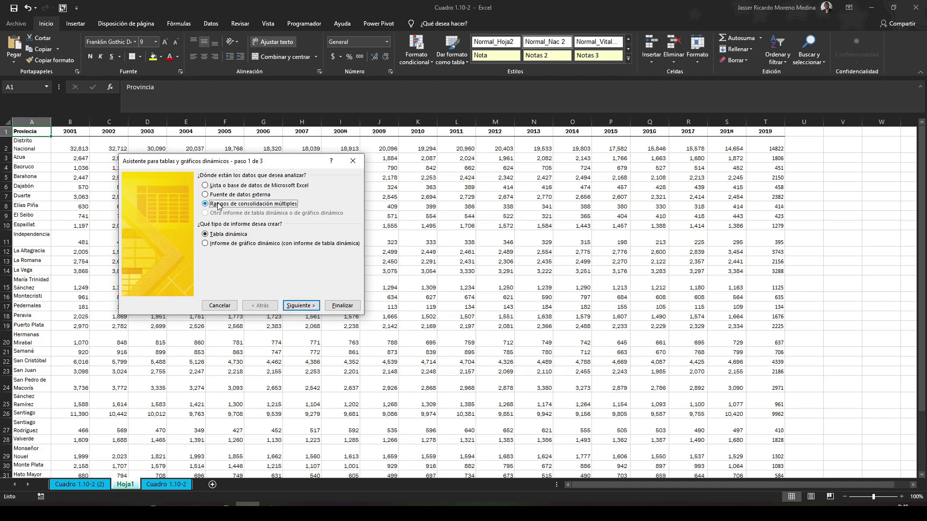
{"action": "left_click", "coordinate": [310, 306]}
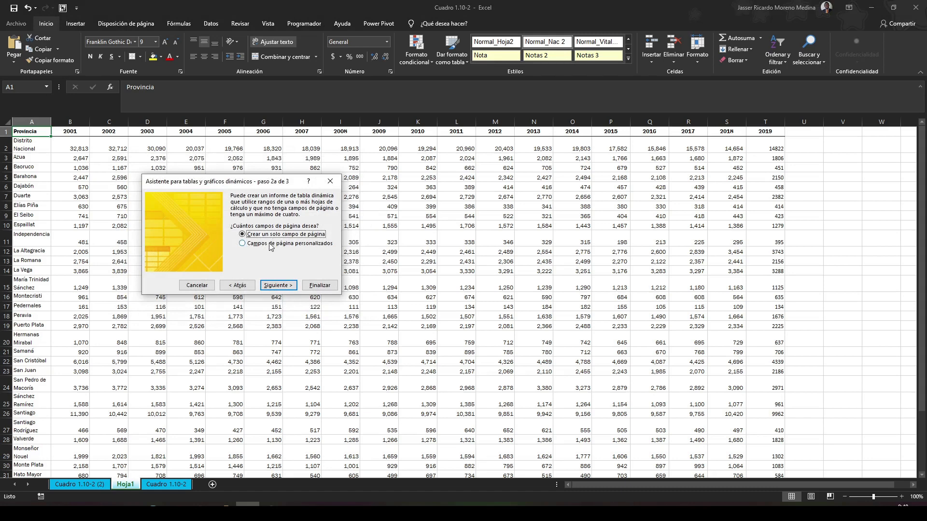
{"action": "left_click", "coordinate": [271, 247]}
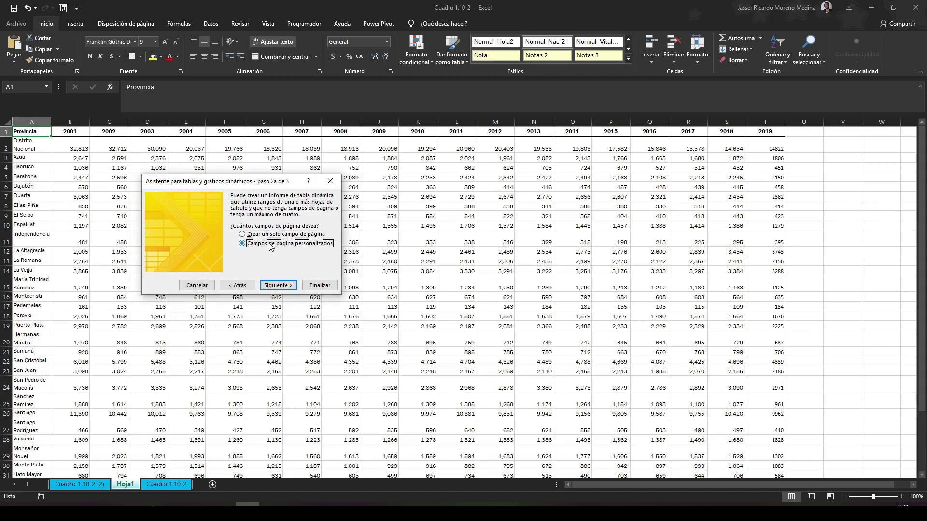
{"action": "left_click", "coordinate": [281, 285]}
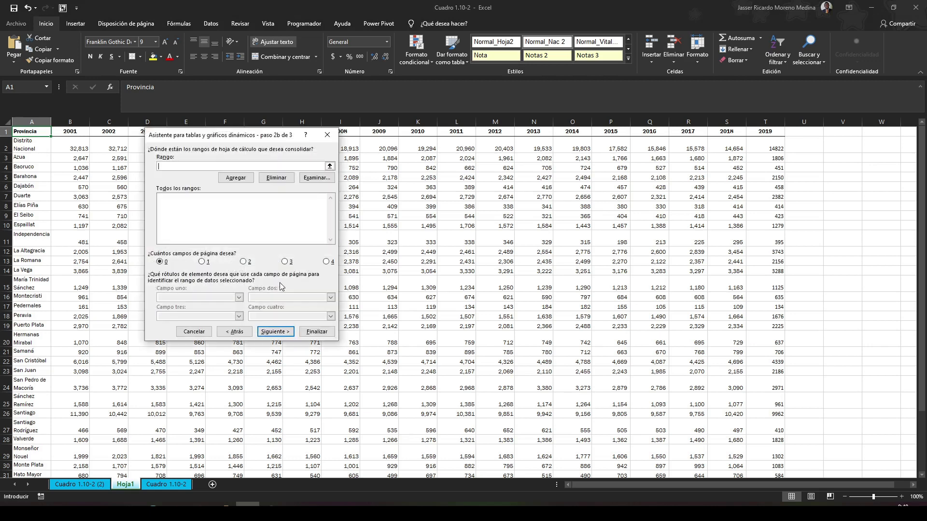
Add the range Hoja1!$A$1:$T$35 with 0 page fields and create the pivot table on a new worksheet.
{"action": "left_click", "coordinate": [329, 166]}
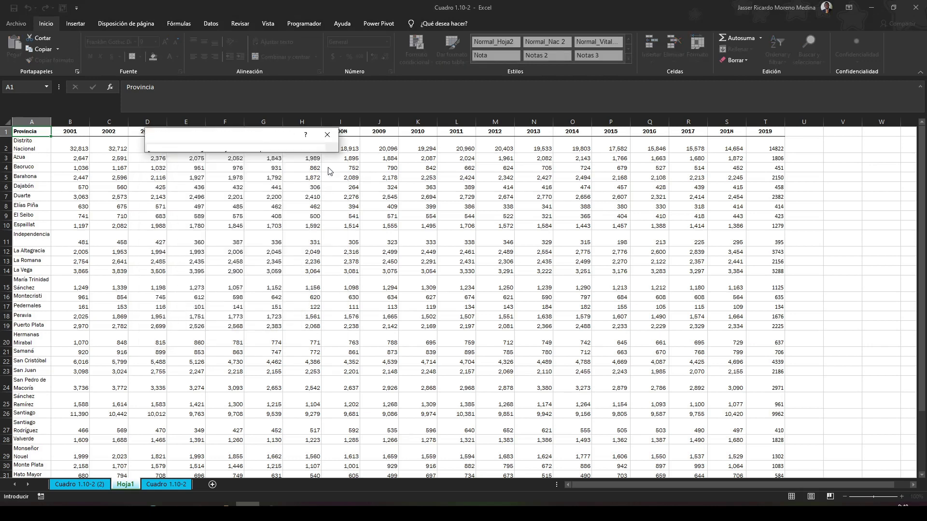
{"action": "left_click", "coordinate": [39, 131]}
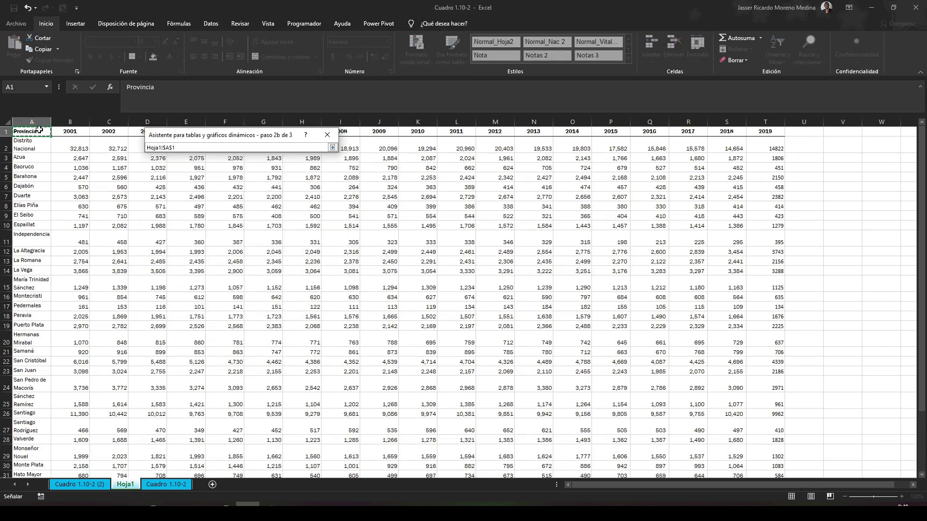
{"action": "key", "text": "ctrl+shift+Right"}
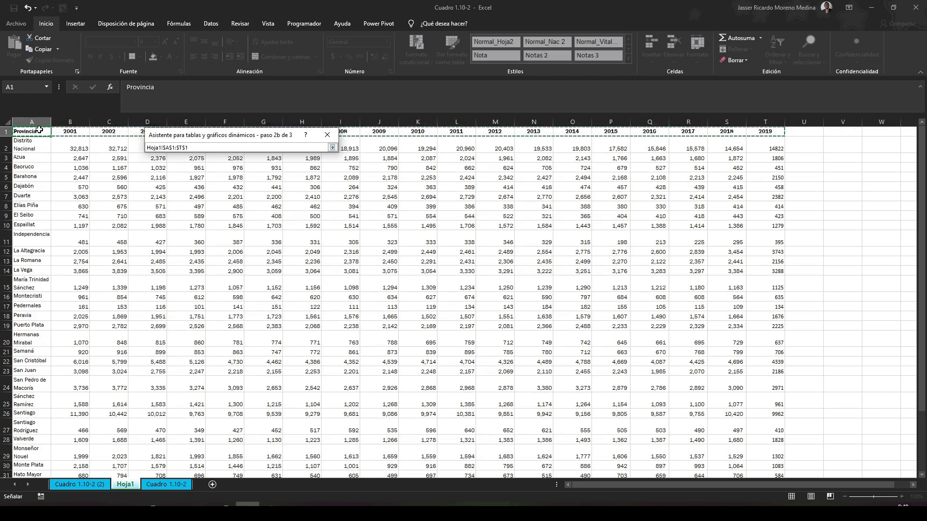
{"action": "key", "text": "ctrl+shift+Down"}
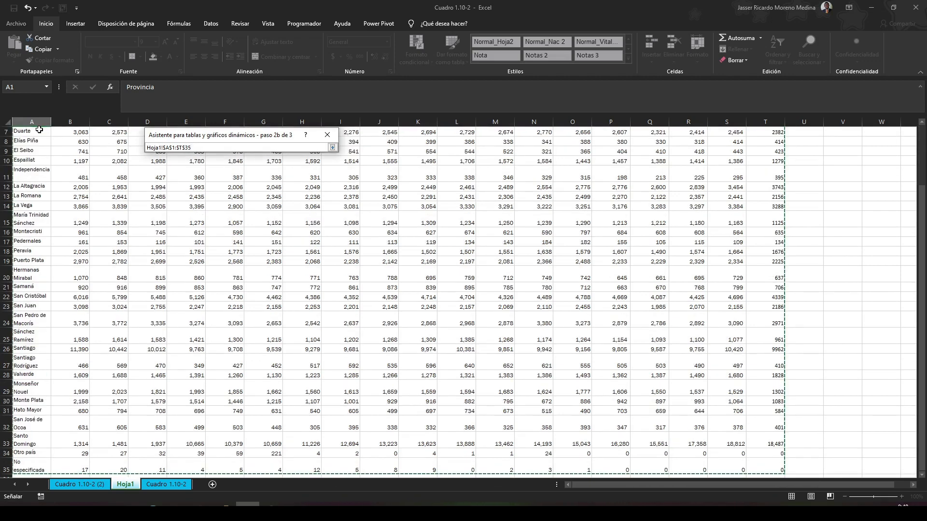
{"action": "left_click", "coordinate": [332, 147]}
{"action": "left_click", "coordinate": [206, 185]}
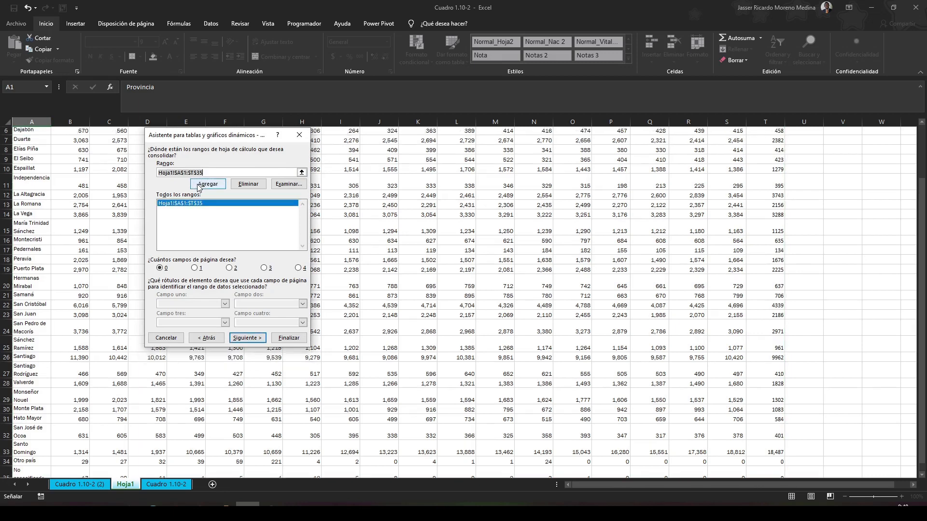
{"action": "left_click", "coordinate": [248, 339]}
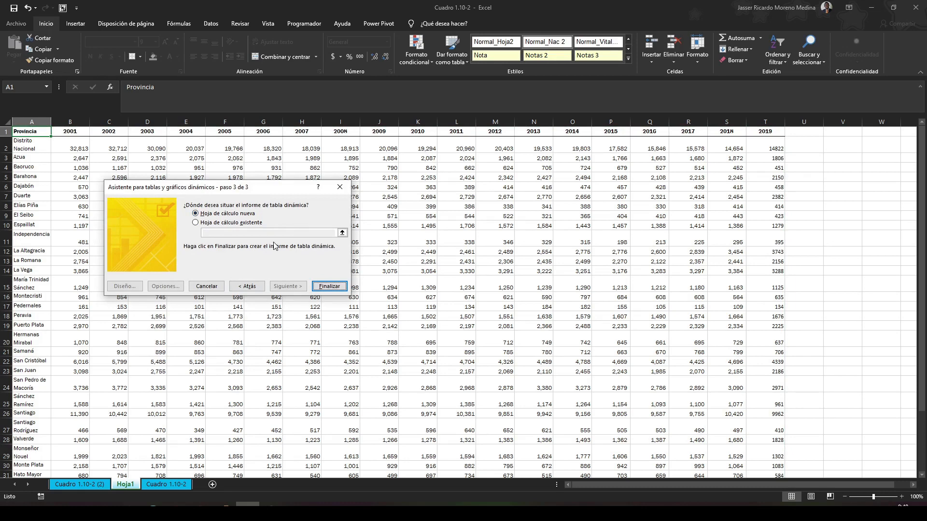
{"action": "left_click", "coordinate": [327, 286]}
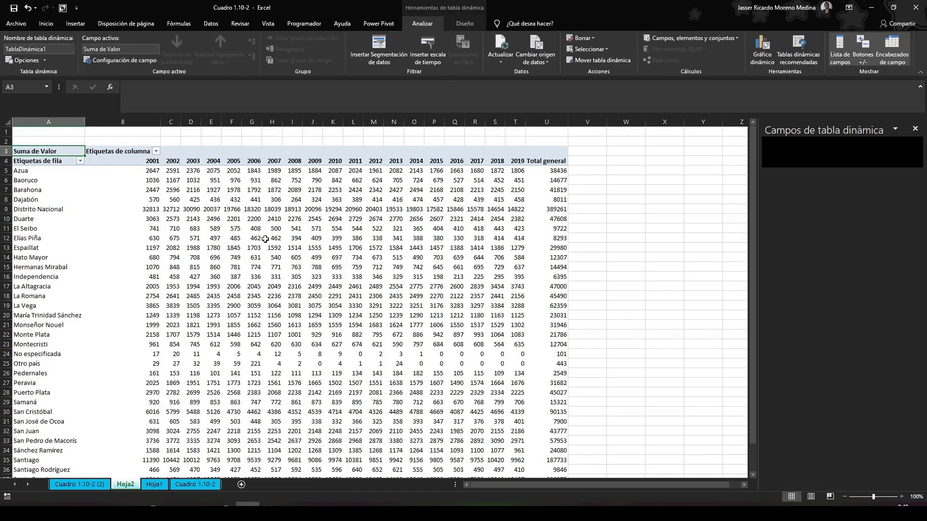
Remove the Columna and Fila fields from the pivot table, leaving only Suma de Valor.
{"action": "left_click", "coordinate": [174, 173]}
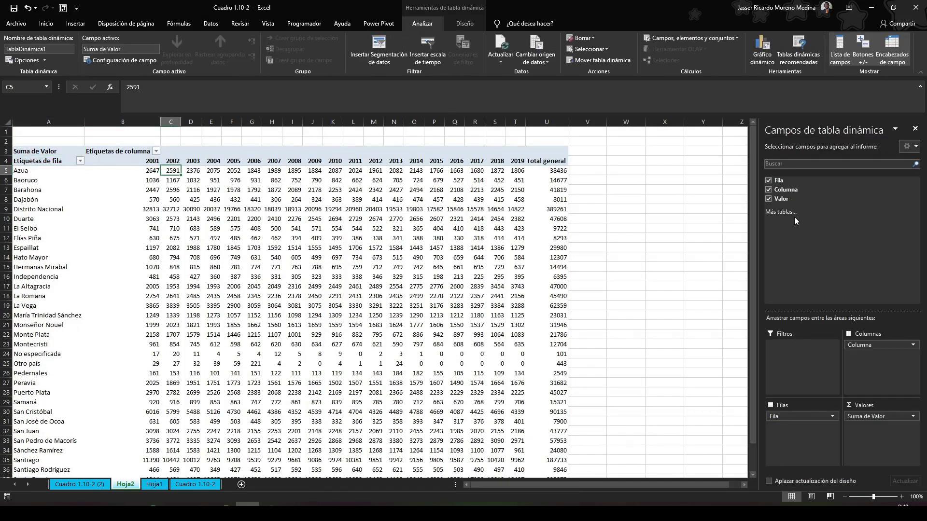
{"action": "left_click", "coordinate": [768, 190]}
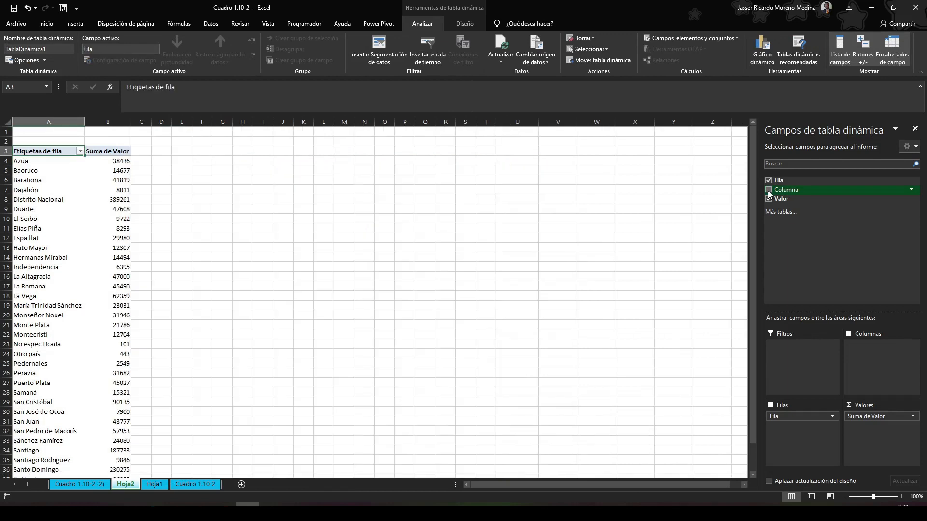
{"action": "left_click", "coordinate": [768, 181]}
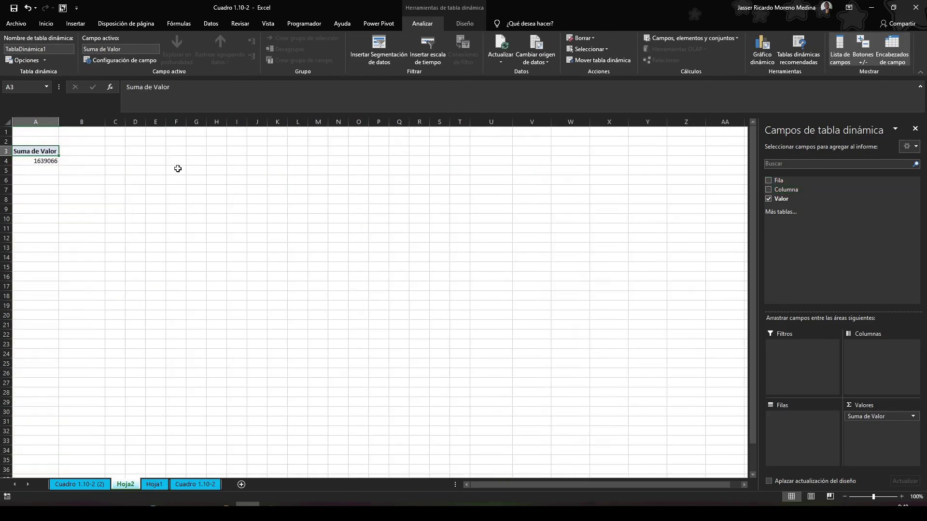
Extract the detail records behind the Suma de Valor total into a new sheet and narrow the Valor column.
{"action": "left_click", "coordinate": [35, 161]}
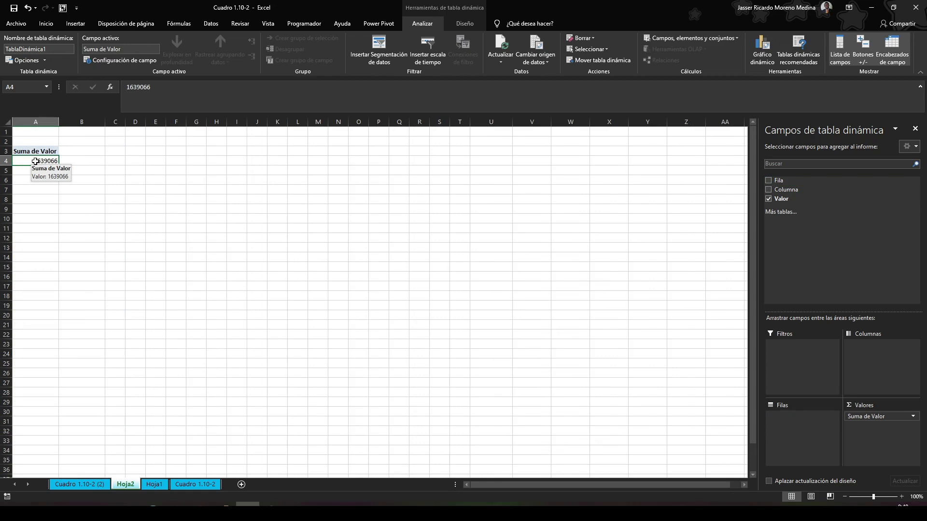
{"action": "double_click", "coordinate": [36, 161]}
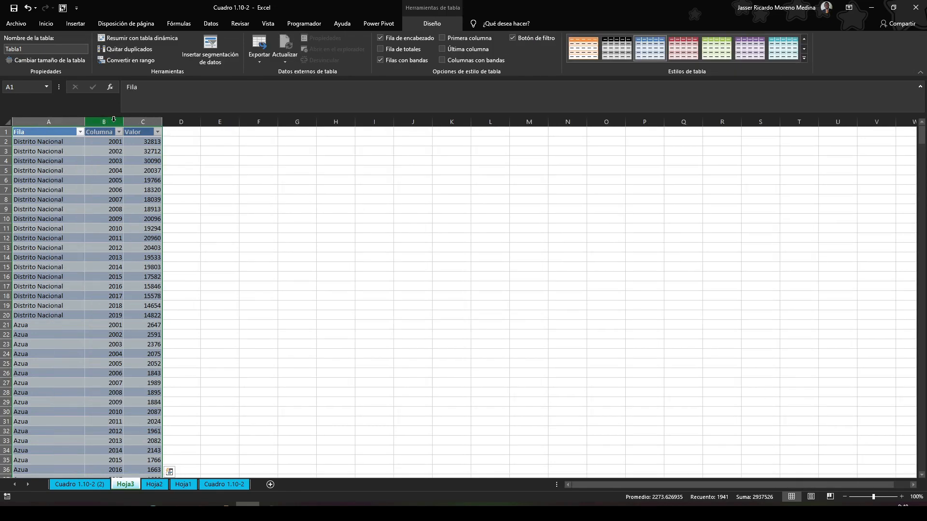
{"action": "left_click_drag", "start_coordinate": [123, 121], "coordinate": [150, 121]}
Rename the three table headers in row 1 to Provincias, Años and Nacimientos.
{"action": "left_click", "coordinate": [56, 131]}
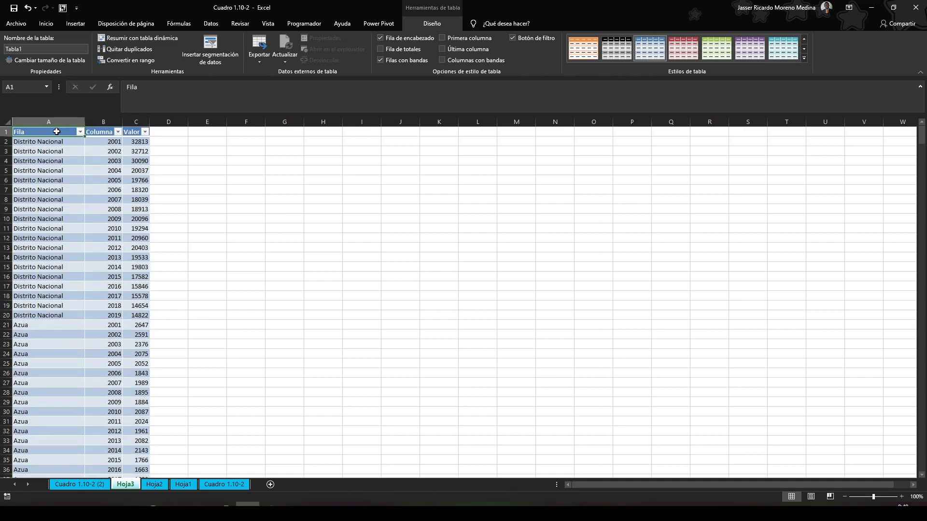
{"action": "type", "text": "N"}
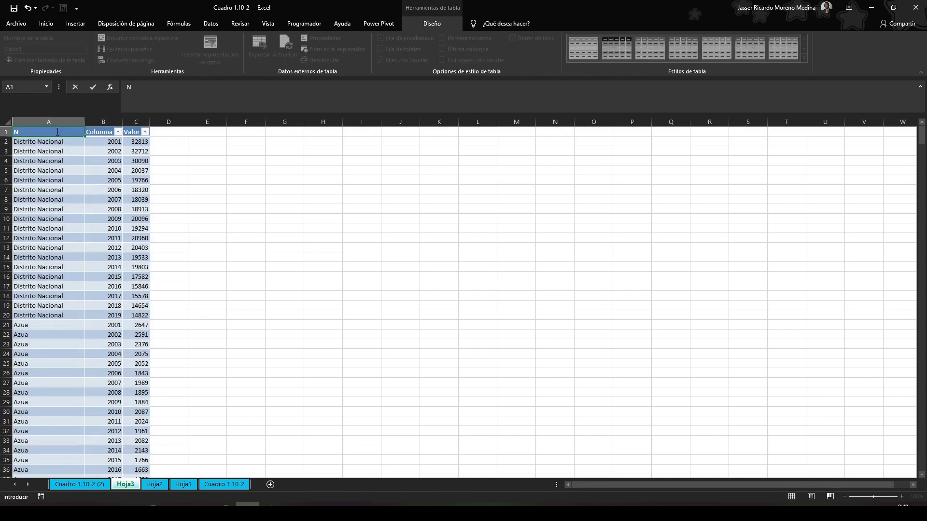
{"action": "key", "text": "BackSpace"}
{"action": "type", "text": "Provincias"}
{"action": "key", "text": "Tab"}
{"action": "type", "text": "Años"}
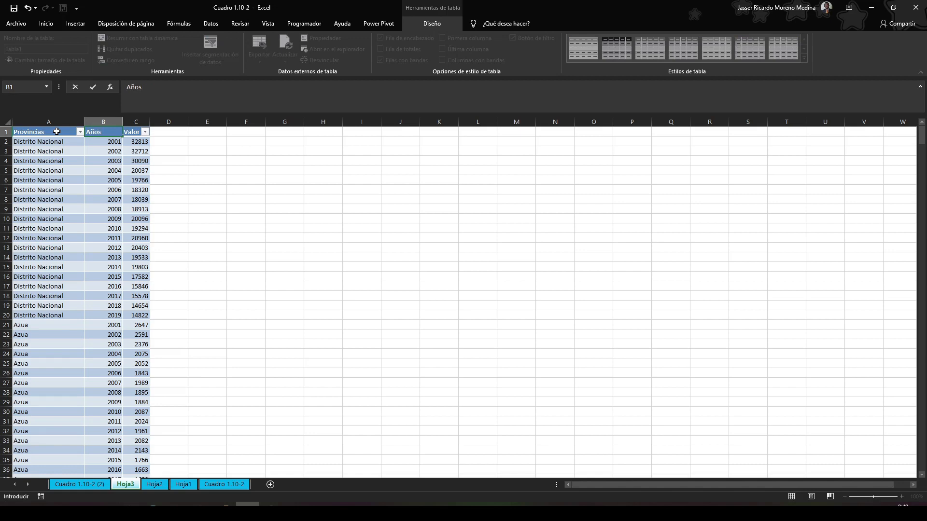
{"action": "key", "text": "Tab"}
{"action": "type", "text": "N"}
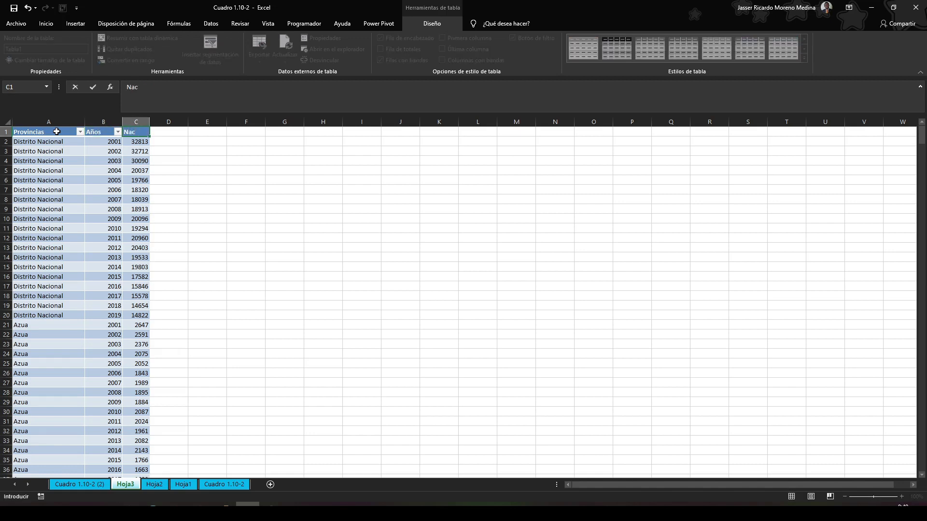
{"action": "type", "text": "acimiento"}
{"action": "key", "text": "Return"}
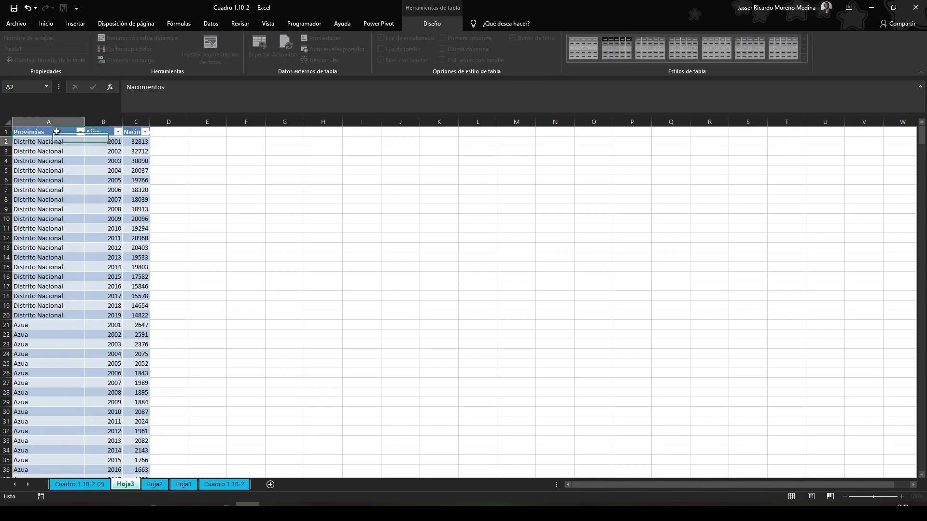
Add a fourth column to the table with the header Sexo in D1.
{"action": "left_click", "coordinate": [164, 134]}
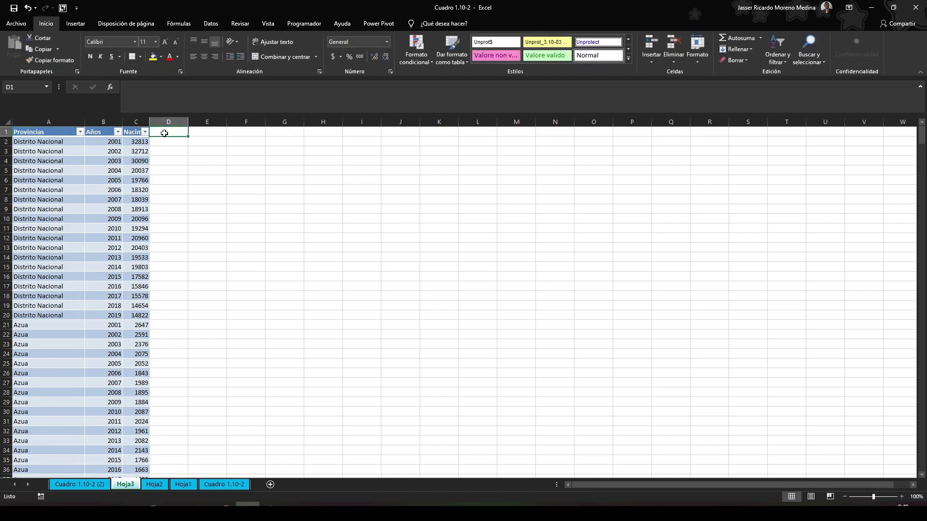
{"action": "type", "text": "s"}
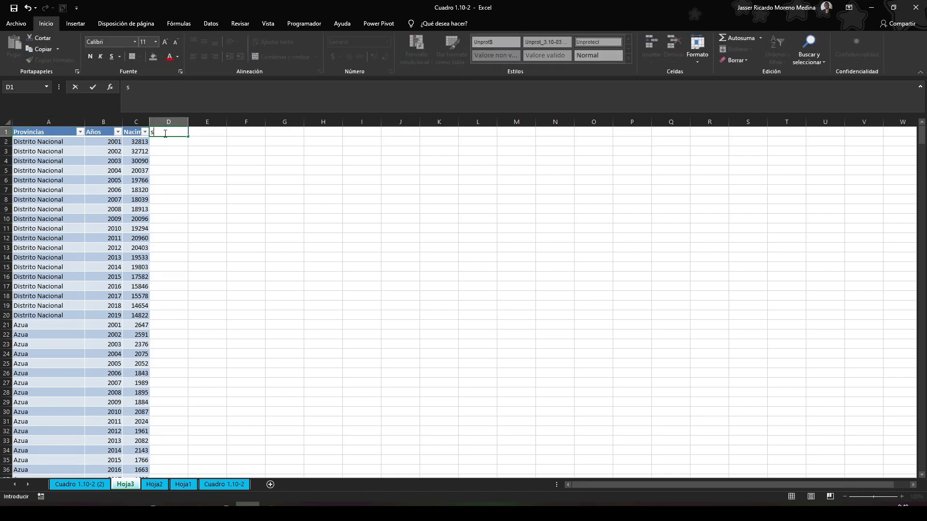
{"action": "type", "text": "Exon"}
{"action": "key", "text": "Return"}
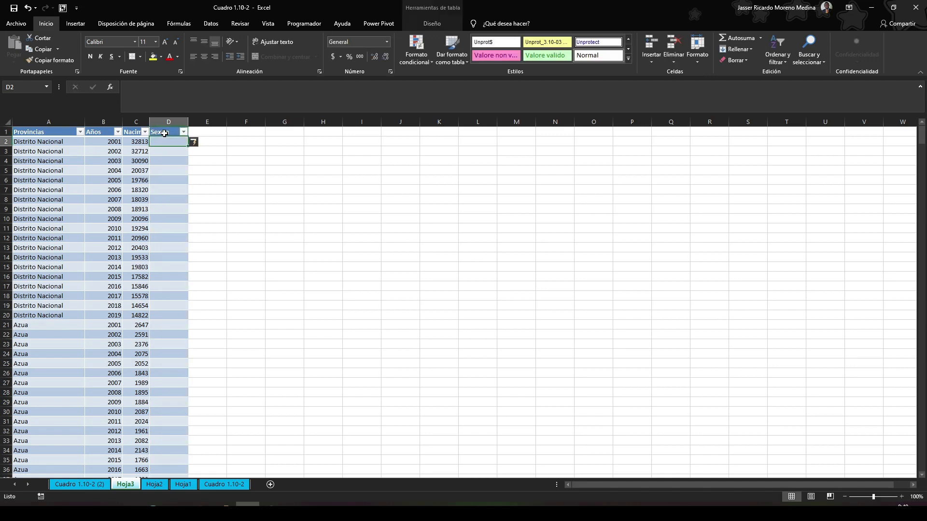
{"action": "left_click", "coordinate": [164, 133]}
{"action": "left_click", "coordinate": [169, 86]}
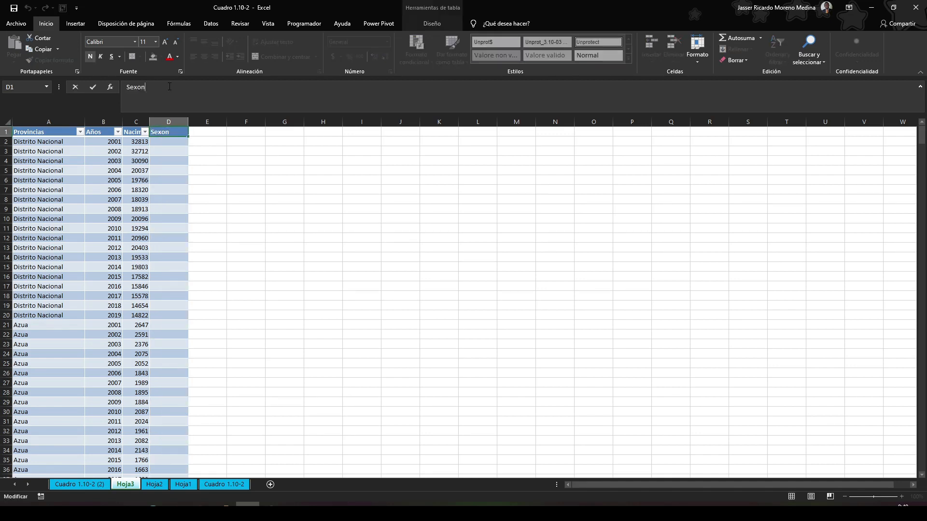
{"action": "key", "text": "Return"}
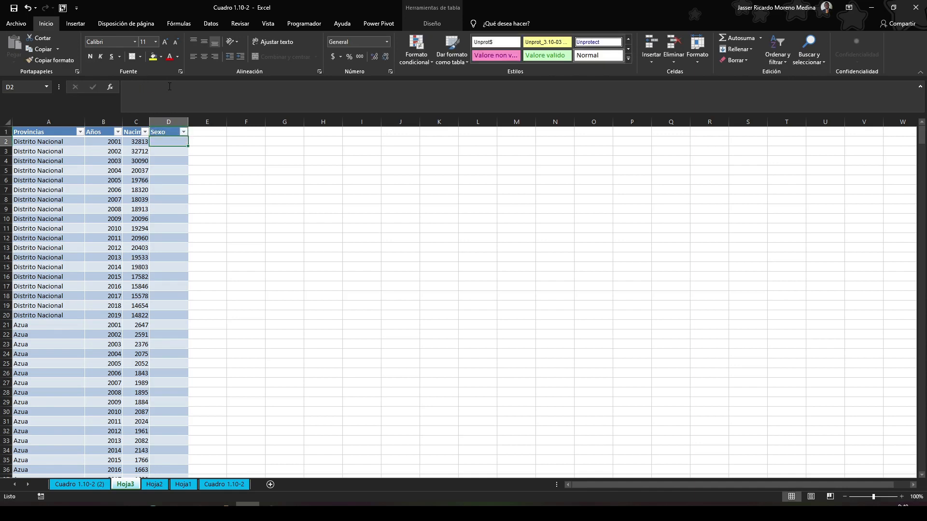
Enter Hombre in the first two Sexo cells and fill it down to the end of the table.
{"action": "type", "text": "H"}
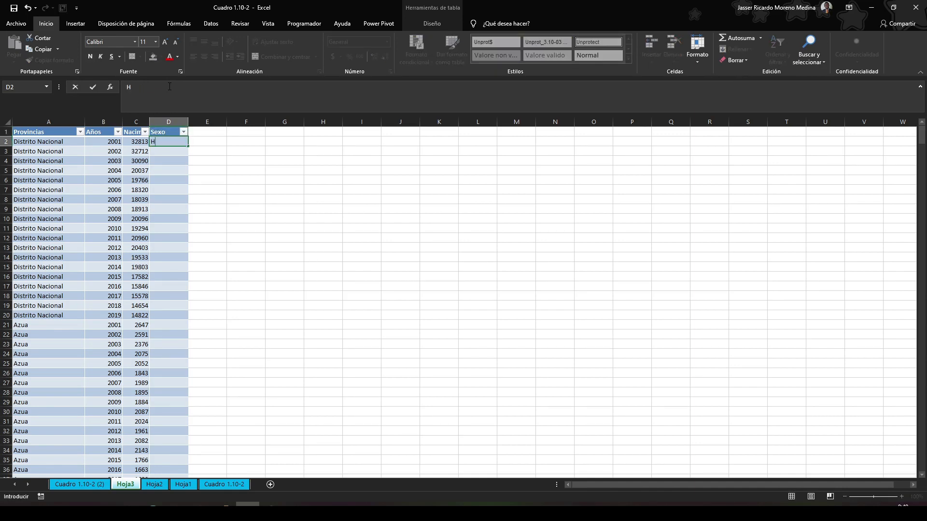
{"action": "type", "text": "ombre"}
{"action": "key", "text": "Return"}
{"action": "type", "text": "Hombre"}
{"action": "key", "text": "Return"}
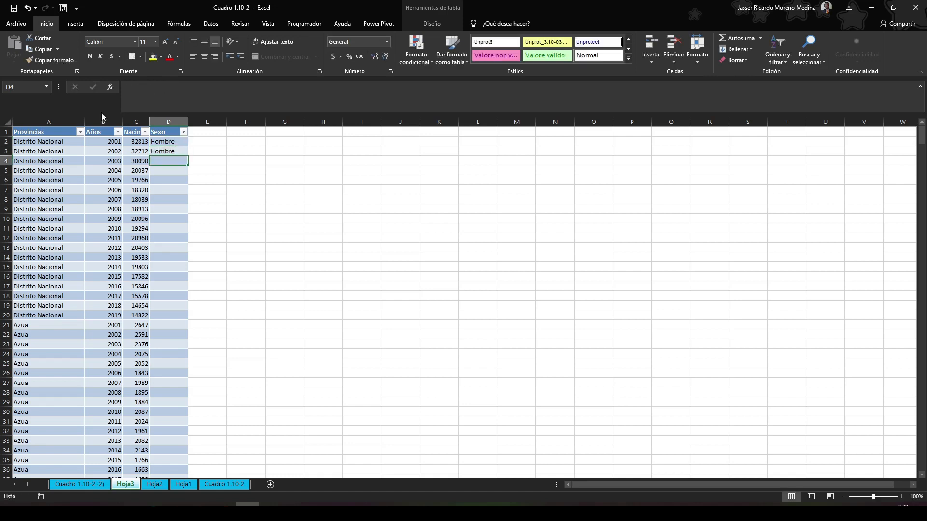
{"action": "left_click", "coordinate": [166, 141]}
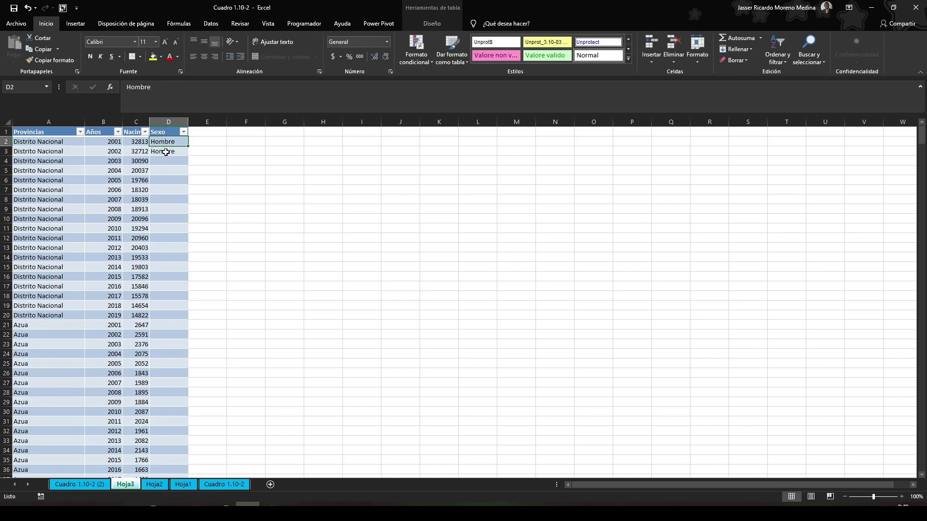
{"action": "left_click_drag", "start_coordinate": [166, 141], "coordinate": [166, 151]}
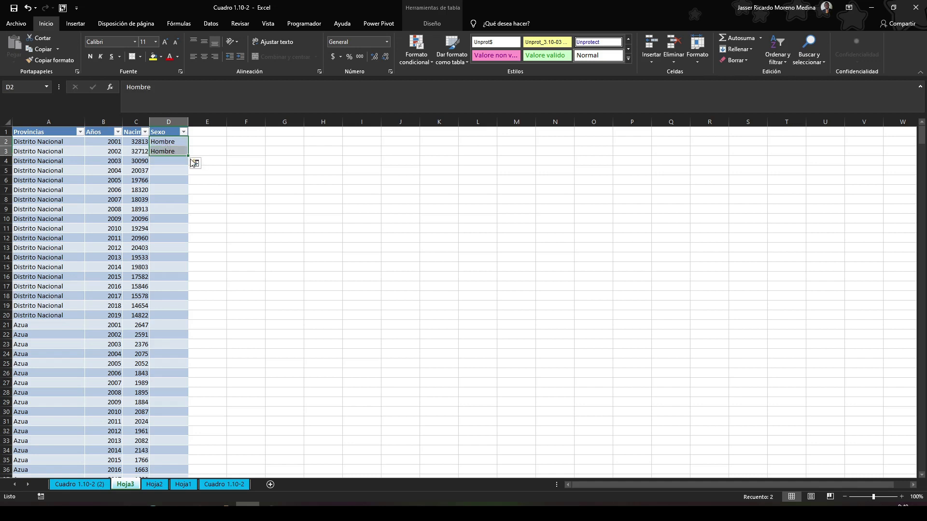
{"action": "double_click", "coordinate": [188, 155]}
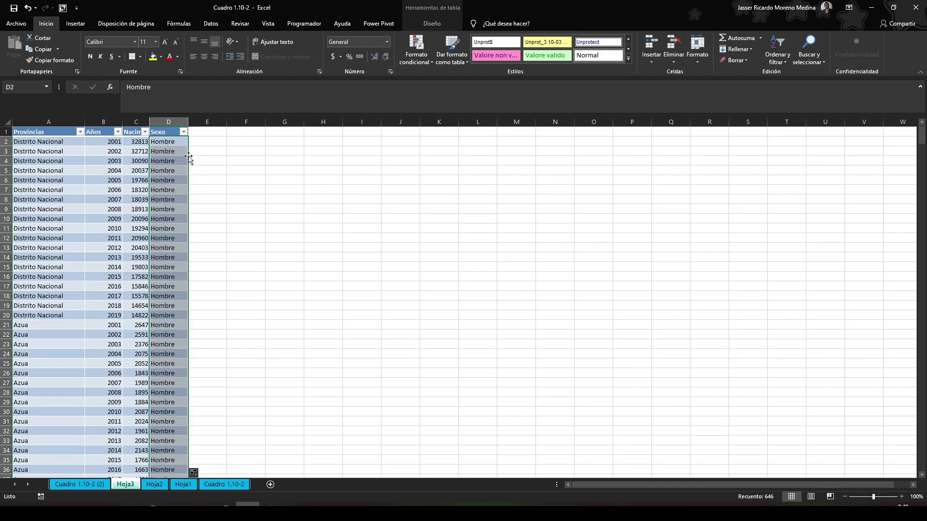
Format the Nacimientos values as numbers with 0 decimals and a thousands separator, and autofit the column width.
{"action": "left_click", "coordinate": [139, 152]}
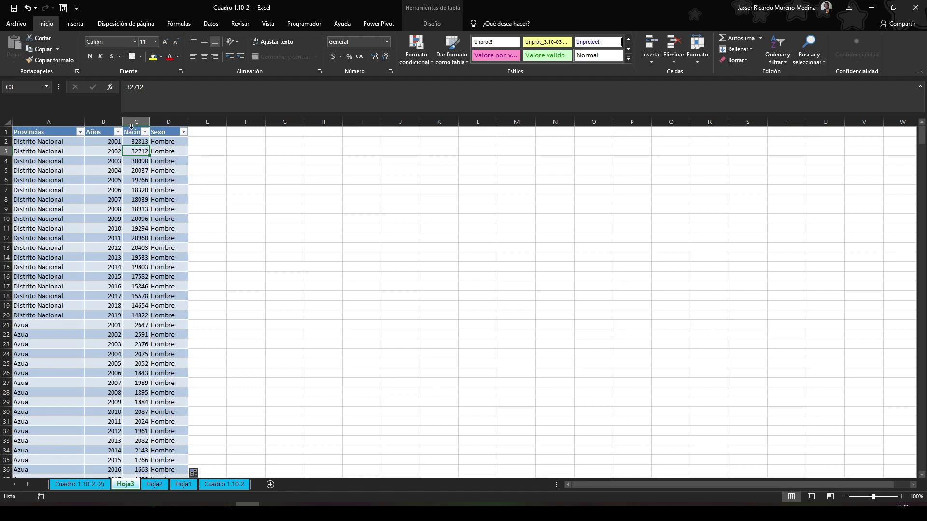
{"action": "left_click", "coordinate": [133, 134]}
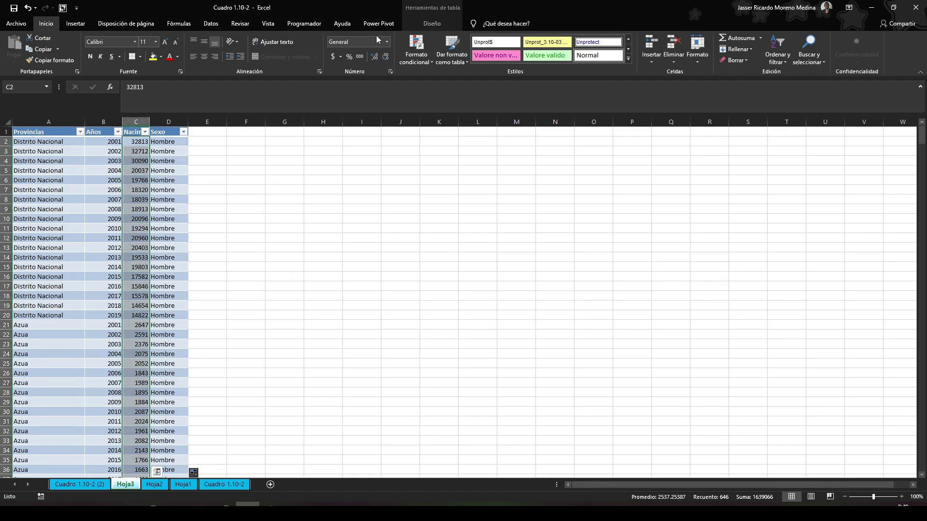
{"action": "left_click", "coordinate": [389, 43]}
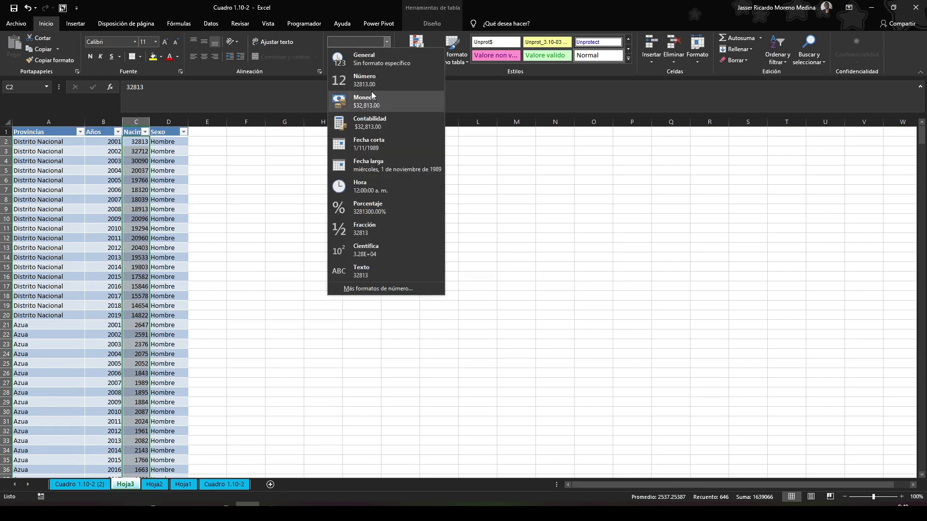
{"action": "left_click", "coordinate": [370, 88]}
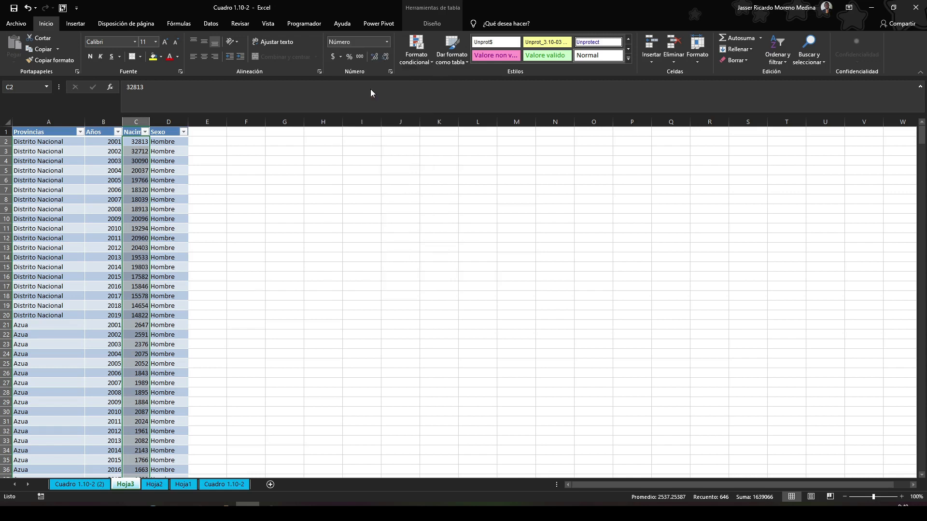
{"action": "left_click", "coordinate": [386, 42]}
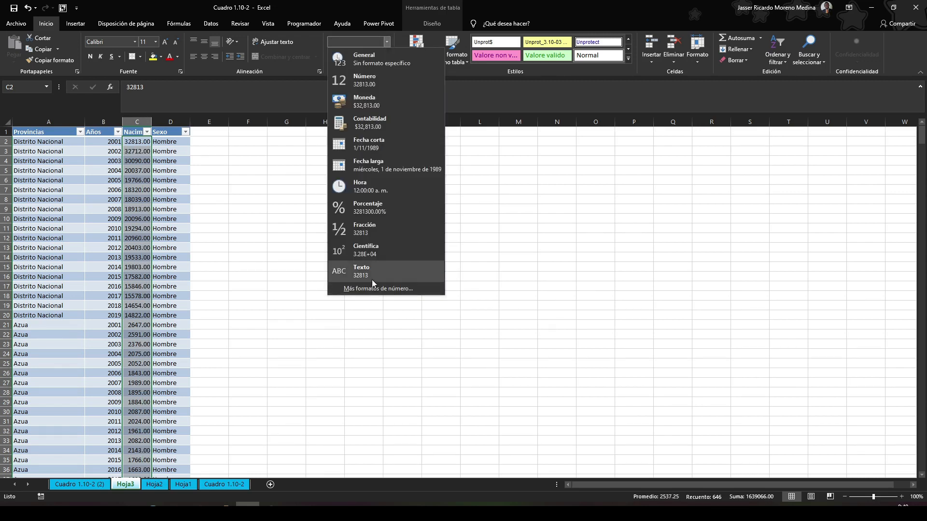
{"action": "left_click", "coordinate": [379, 298]}
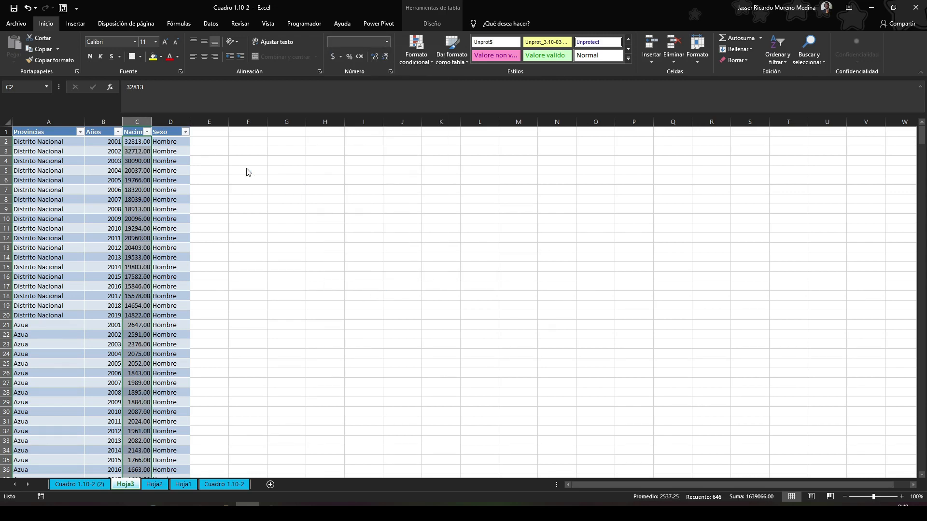
{"action": "key", "text": "ctrl+1"}
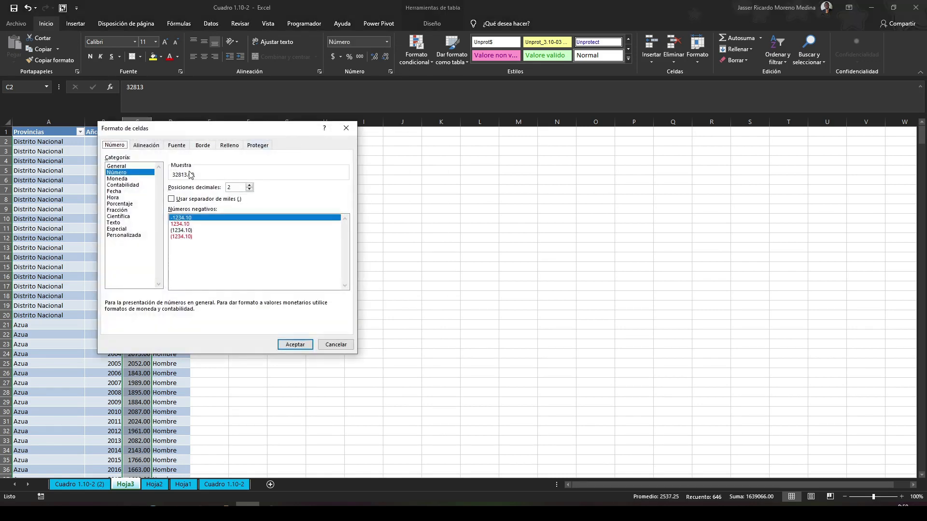
{"action": "left_click", "coordinate": [249, 189]}
{"action": "left_click", "coordinate": [249, 189]}
{"action": "left_click", "coordinate": [230, 199]}
{"action": "left_click", "coordinate": [295, 344]}
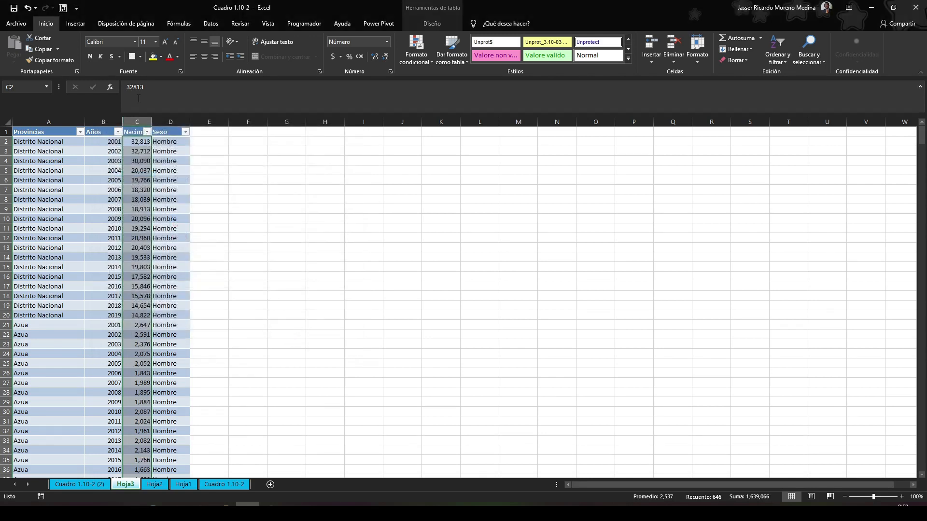
{"action": "double_click", "coordinate": [151, 122]}
{"action": "left_click", "coordinate": [150, 145]}
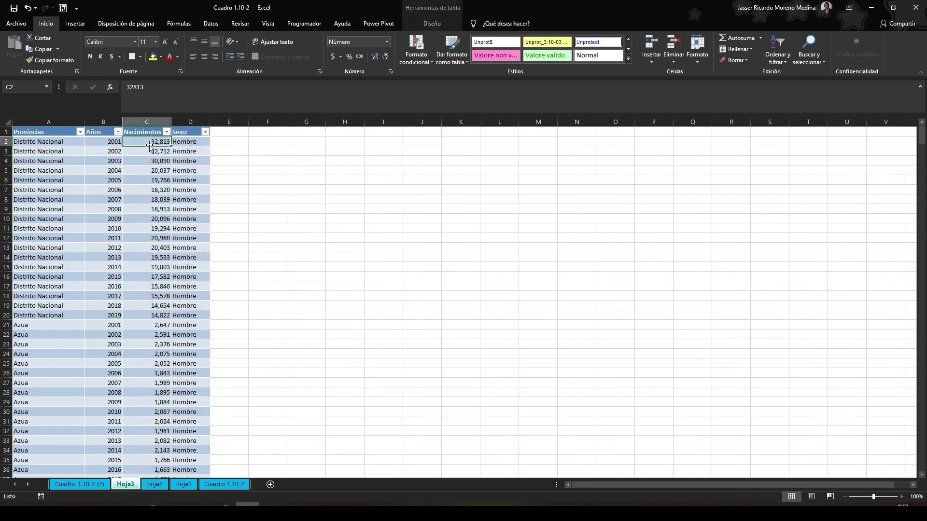
Compare the Distrito Nacional records for 2001 and 2019 in the flat list with the source sheets and the pivot table.
{"action": "left_click_drag", "start_coordinate": [48, 142], "coordinate": [197, 139]}
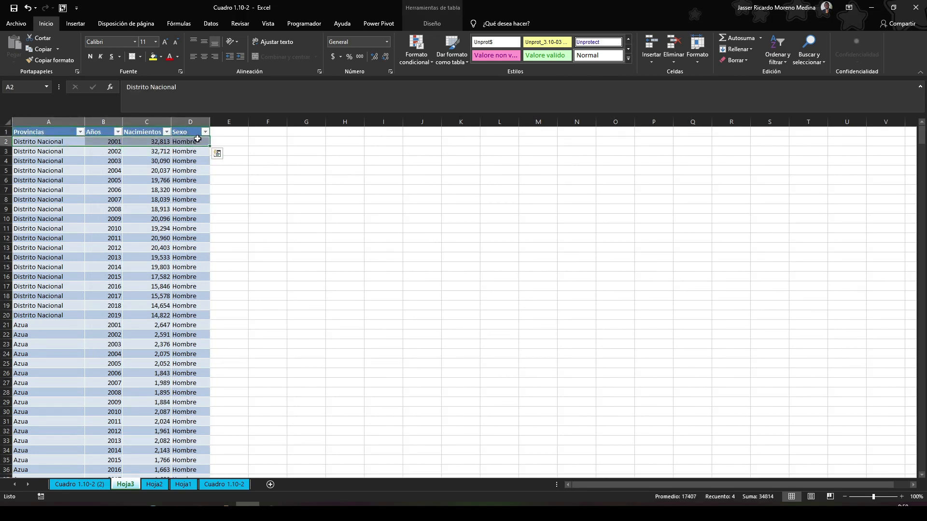
{"action": "left_click", "coordinate": [85, 484]}
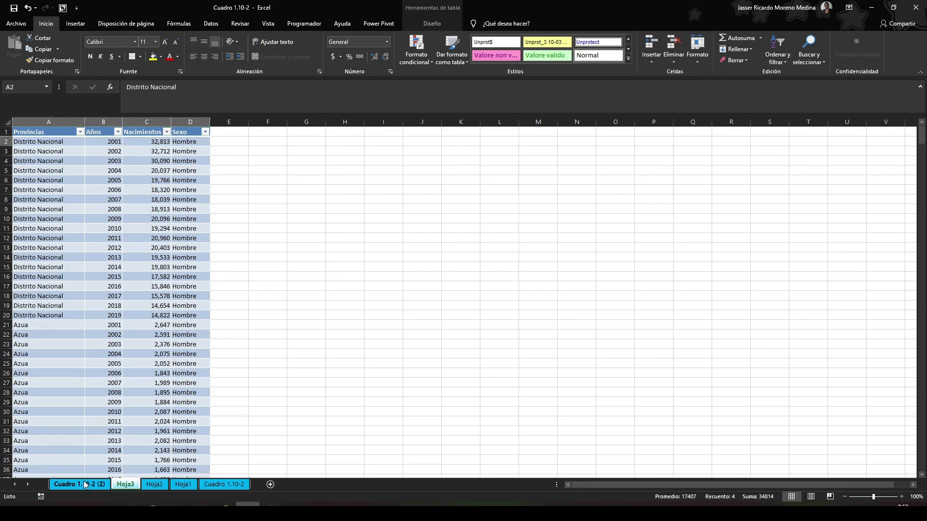
{"action": "left_click", "coordinate": [194, 278]}
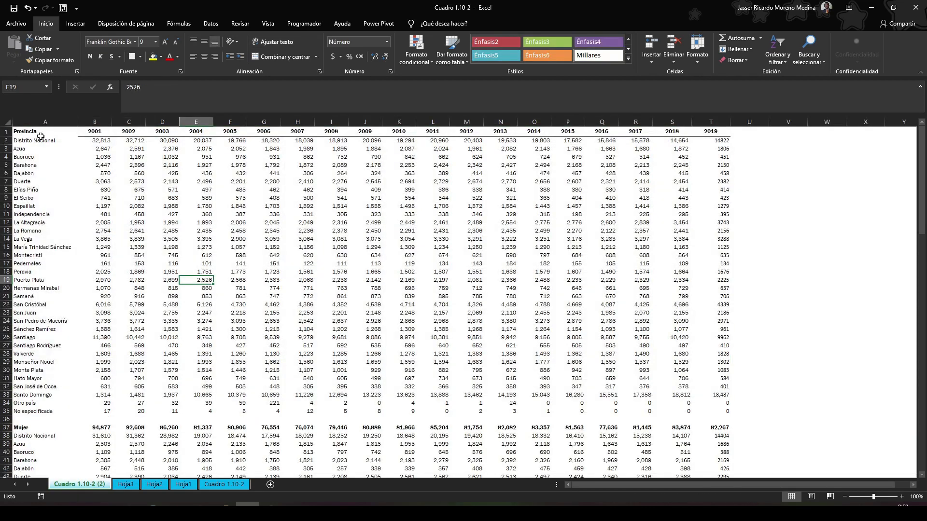
{"action": "left_click", "coordinate": [38, 139]}
{"action": "left_click", "coordinate": [96, 142]}
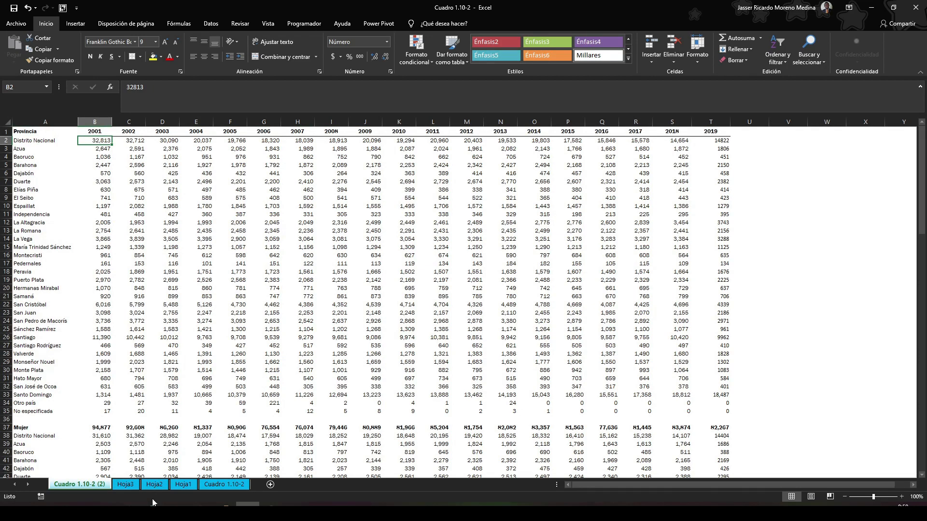
{"action": "left_click", "coordinate": [182, 484]}
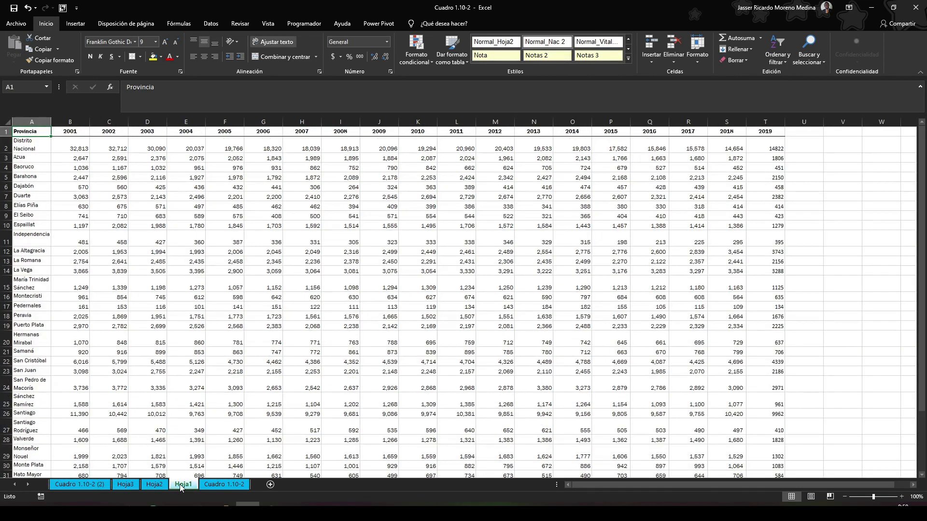
{"action": "left_click", "coordinate": [156, 485]}
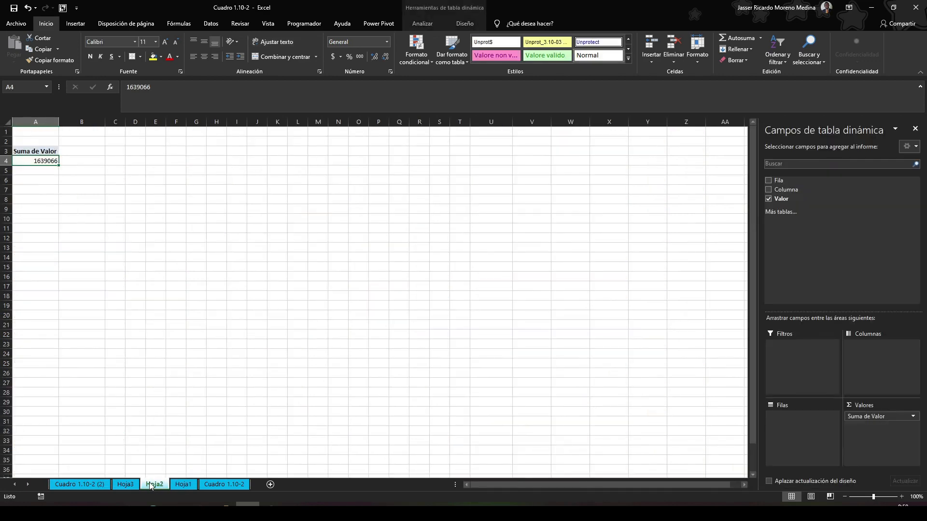
{"action": "left_click", "coordinate": [125, 484]}
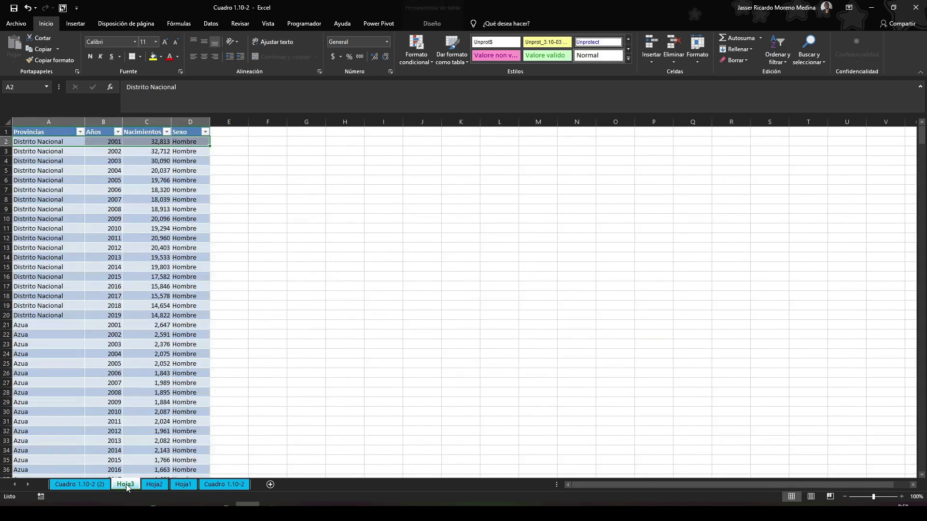
{"action": "left_click", "coordinate": [154, 141]}
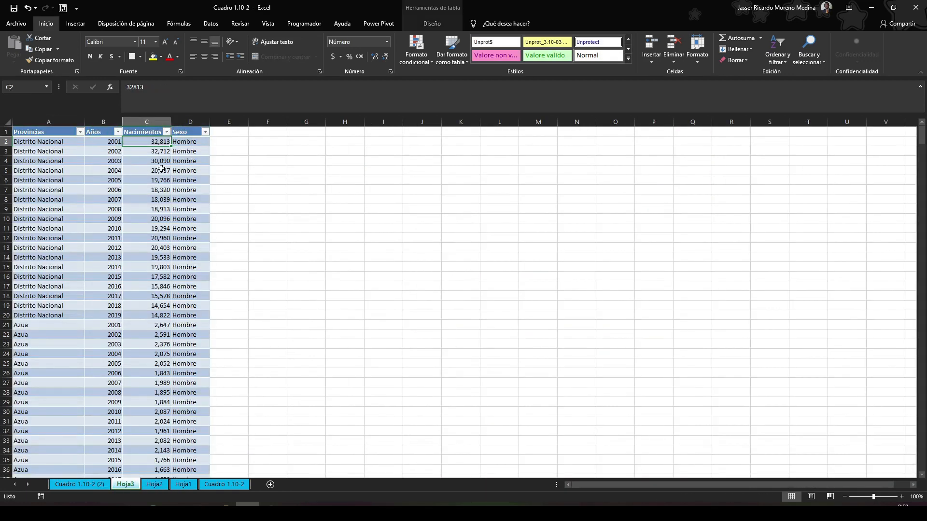
{"action": "left_click", "coordinate": [103, 314]}
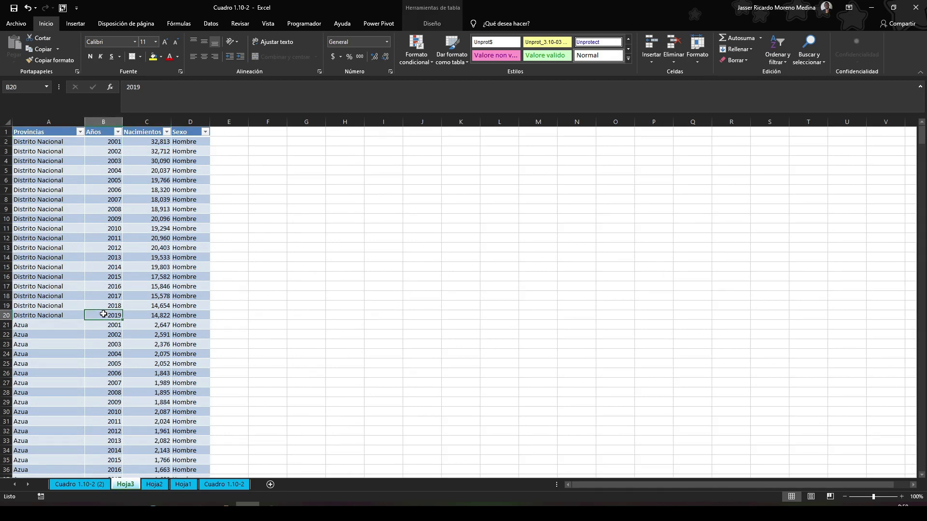
{"action": "double_click", "coordinate": [159, 315]}
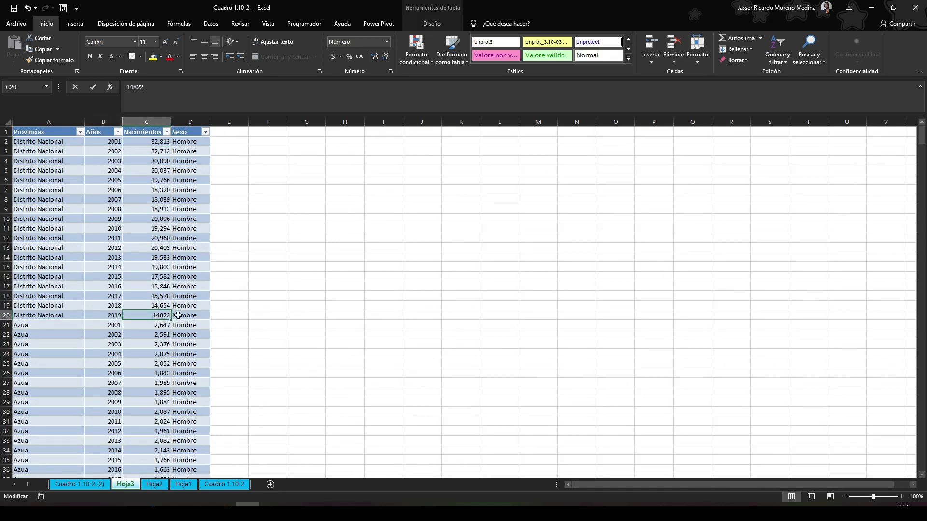
{"action": "left_click", "coordinate": [203, 305]}
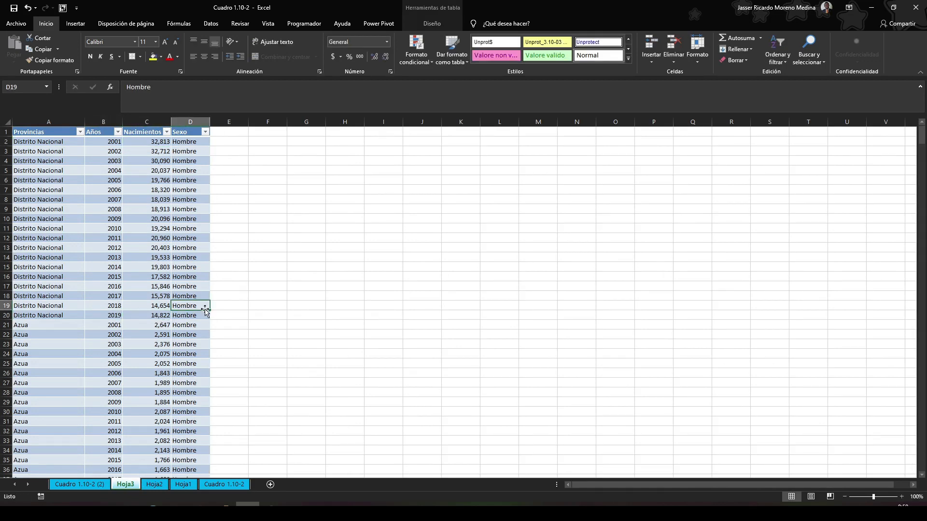
Compare the 2019 Distrito Nacional births in the Cuadro 1.10-2 (2) sheet with the flat list on Hoja3.
{"action": "left_click", "coordinate": [89, 485]}
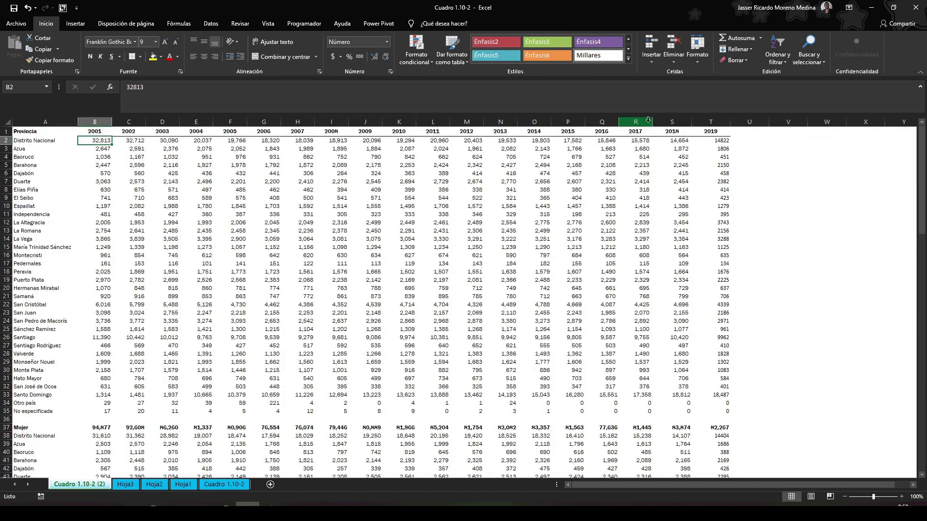
{"action": "left_click", "coordinate": [720, 140]}
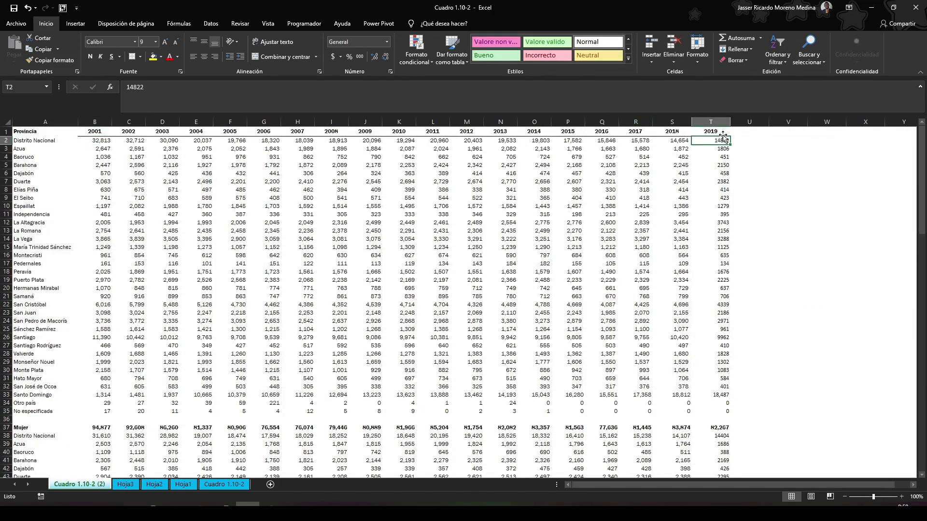
{"action": "left_click", "coordinate": [125, 485]}
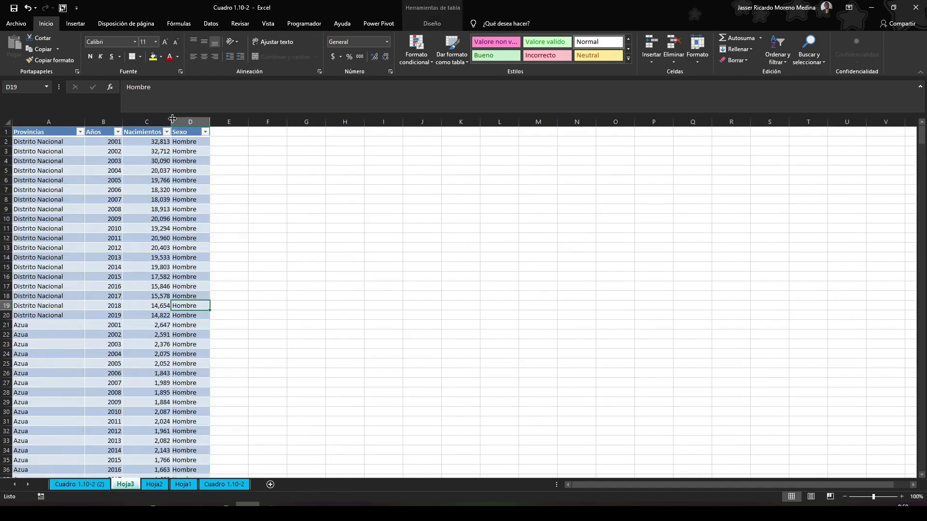
{"action": "left_click", "coordinate": [137, 163]}
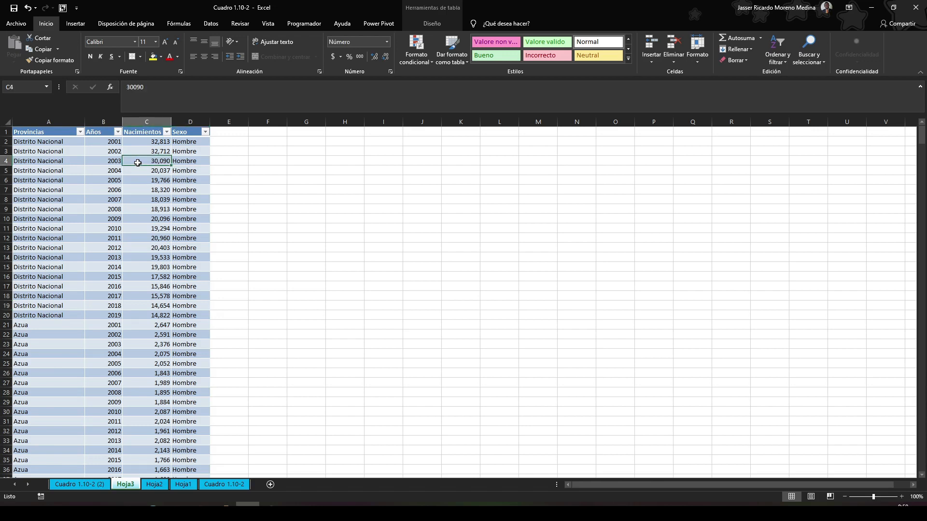
{"action": "left_click", "coordinate": [100, 206]}
{"action": "scroll", "coordinate": [101, 207], "scroll_direction": "down", "scroll_amount": 2}
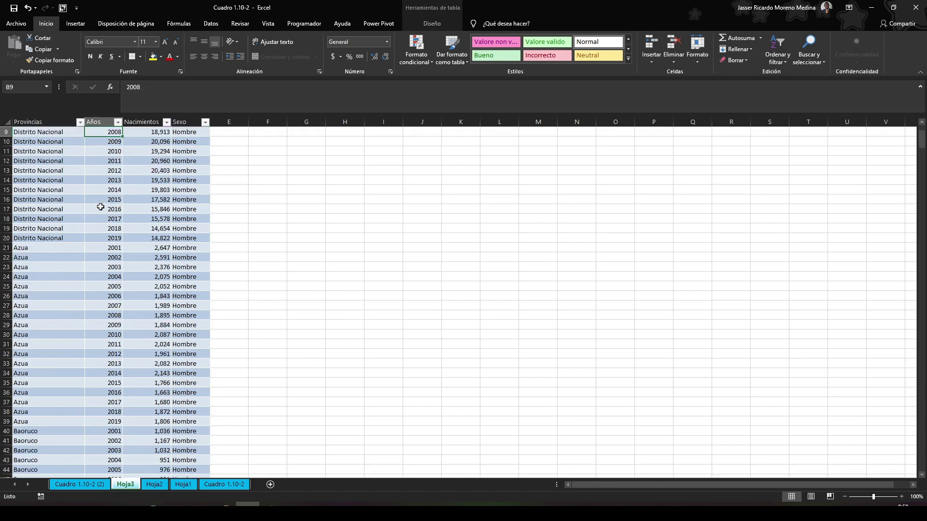
{"action": "scroll", "coordinate": [101, 207], "scroll_direction": "up", "scroll_amount": 2}
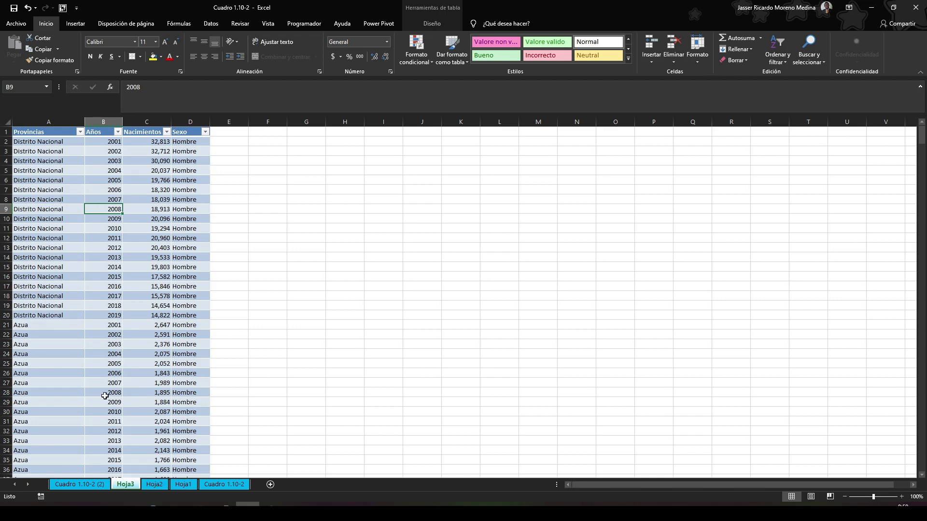
Rename the Hoja3 sheet as Hombre.
{"action": "double_click", "coordinate": [133, 485]}
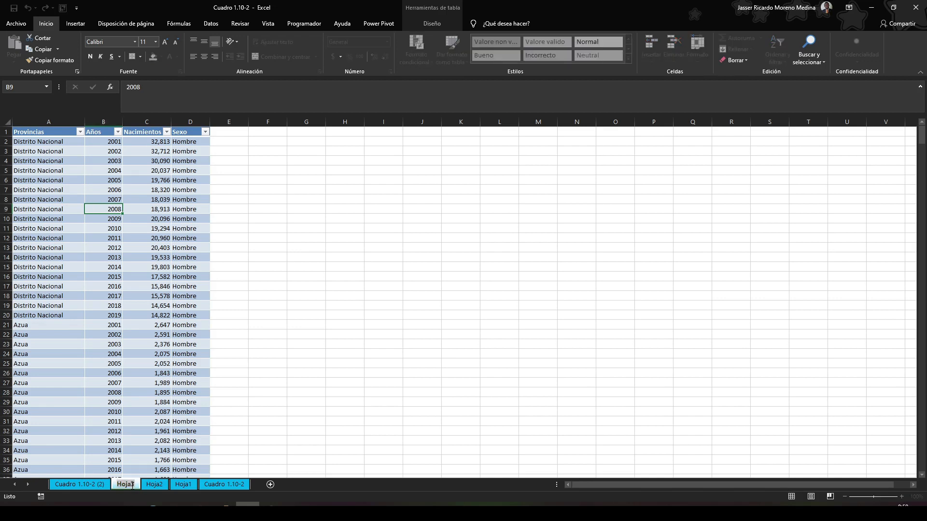
{"action": "type", "text": "Hombre"}
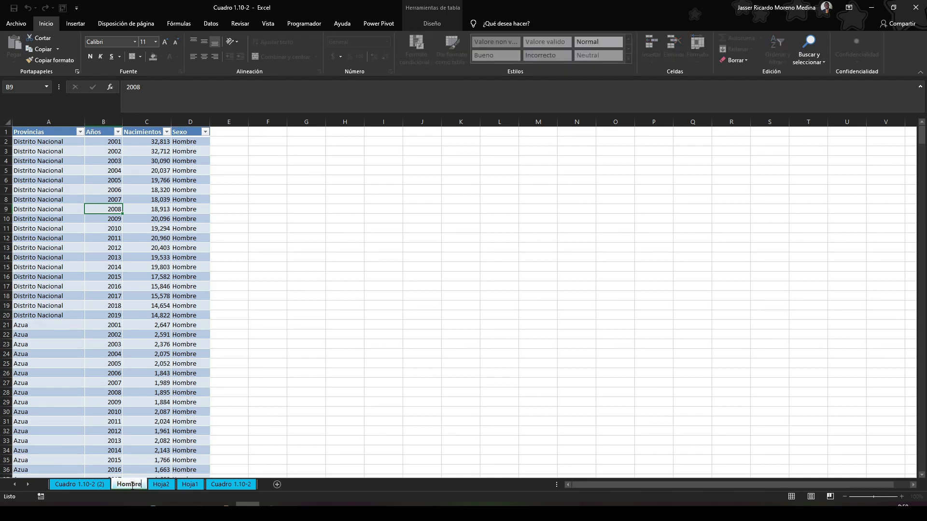
{"action": "key", "text": "Return"}
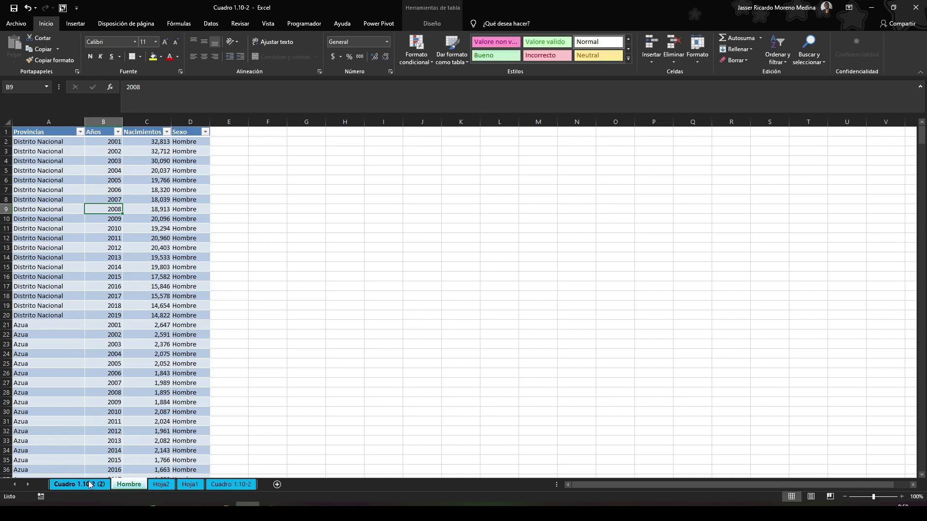
Delete the Hoja2 sheet containing the pivot table.
{"action": "left_click", "coordinate": [167, 483]}
{"action": "right_click", "coordinate": [167, 483]}
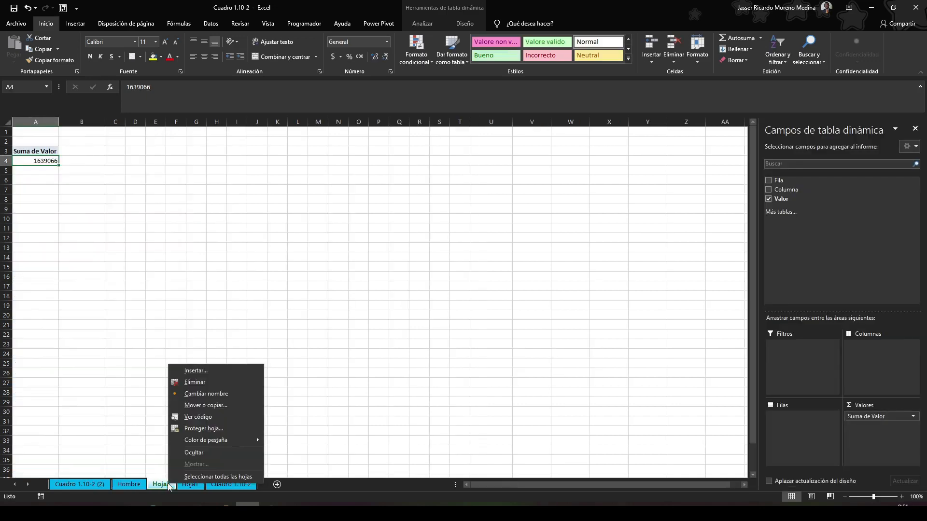
{"action": "left_click", "coordinate": [185, 382]}
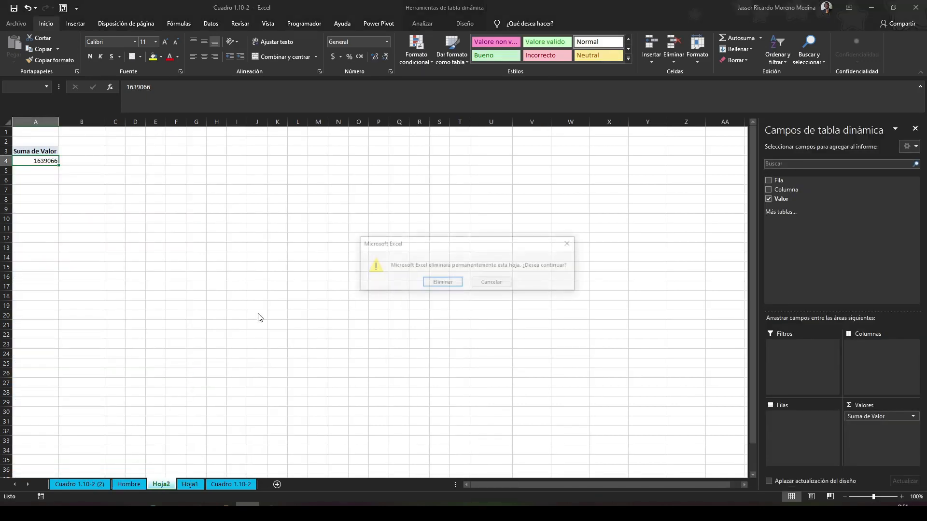
{"action": "left_click", "coordinate": [441, 283]}
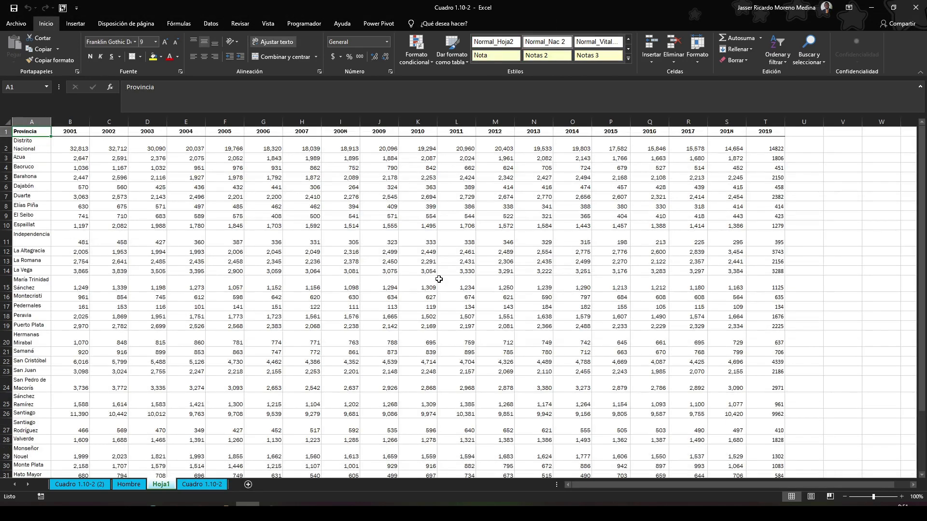
Look through the province births data on Hoja1 down to its last row and return to the Hombre list.
{"action": "left_click", "coordinate": [351, 251]}
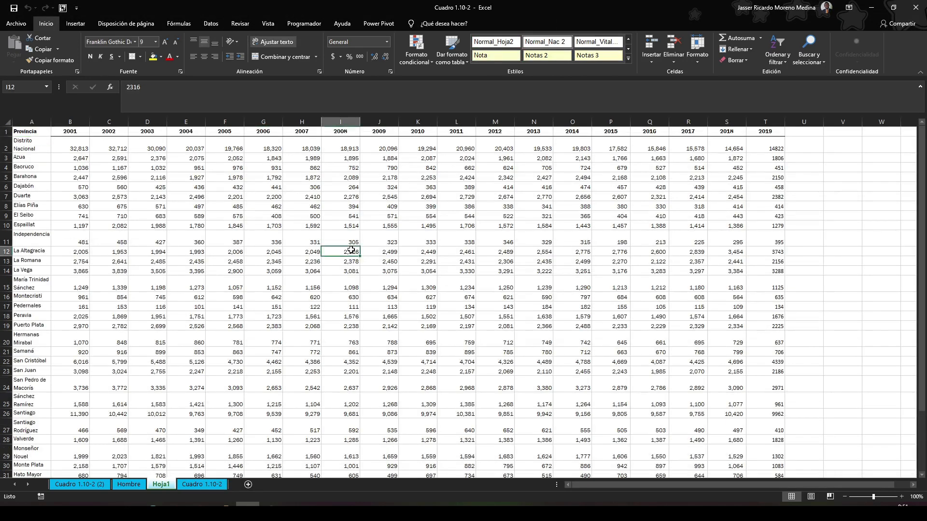
{"action": "scroll", "coordinate": [352, 249], "scroll_direction": "down", "scroll_amount": 3}
{"action": "scroll", "coordinate": [199, 464], "scroll_direction": "down", "scroll_amount": 1}
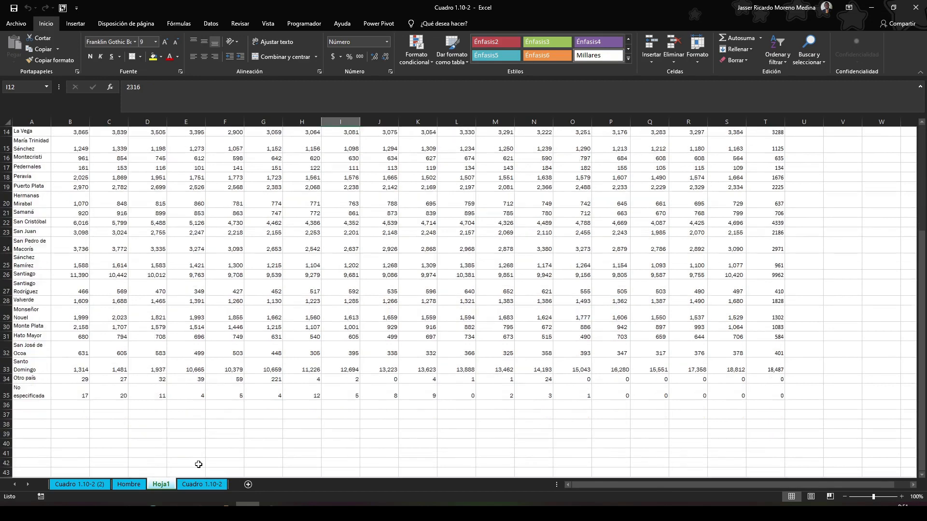
{"action": "scroll", "coordinate": [223, 344], "scroll_direction": "up", "scroll_amount": 4}
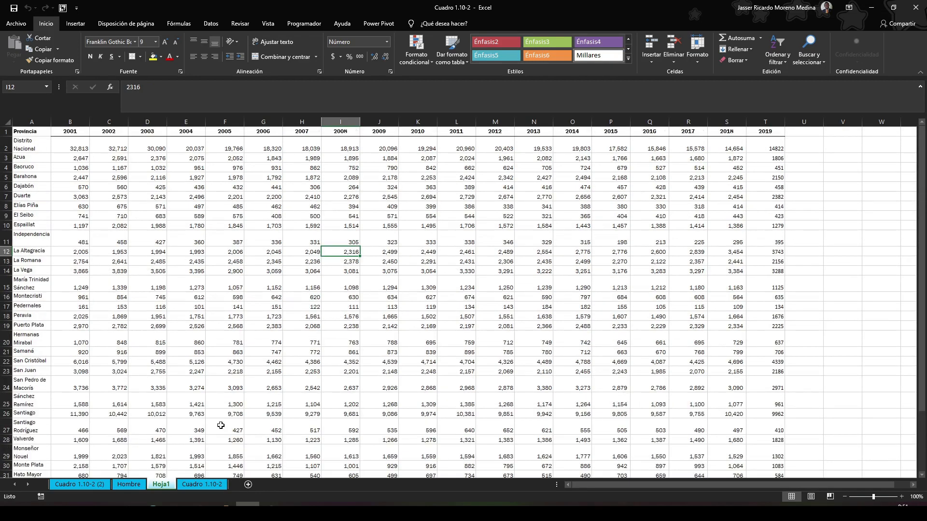
{"action": "left_click", "coordinate": [132, 485]}
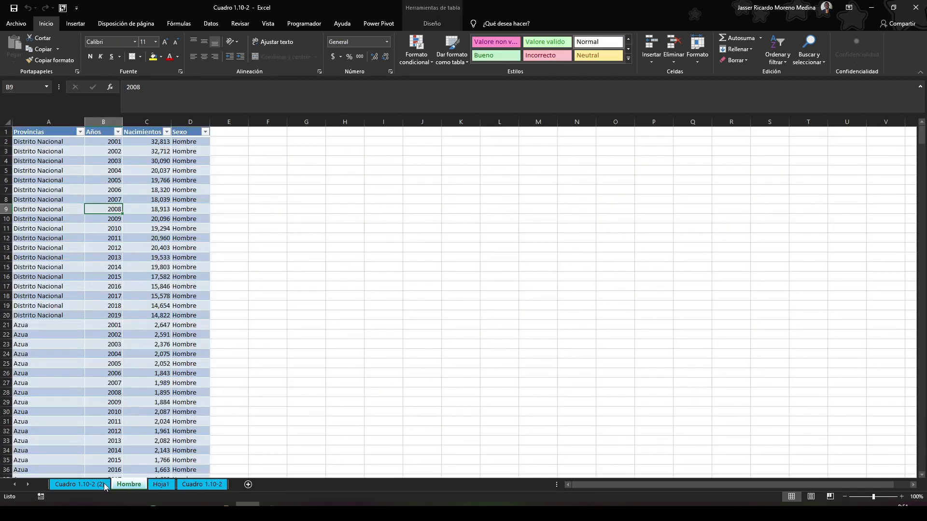
In the Cuadro 1.10-2 (2) sheet, delete rows 2 to 37, covering the men's data and the Mujer total row.
{"action": "left_click", "coordinate": [89, 484]}
{"action": "left_click", "coordinate": [129, 403]}
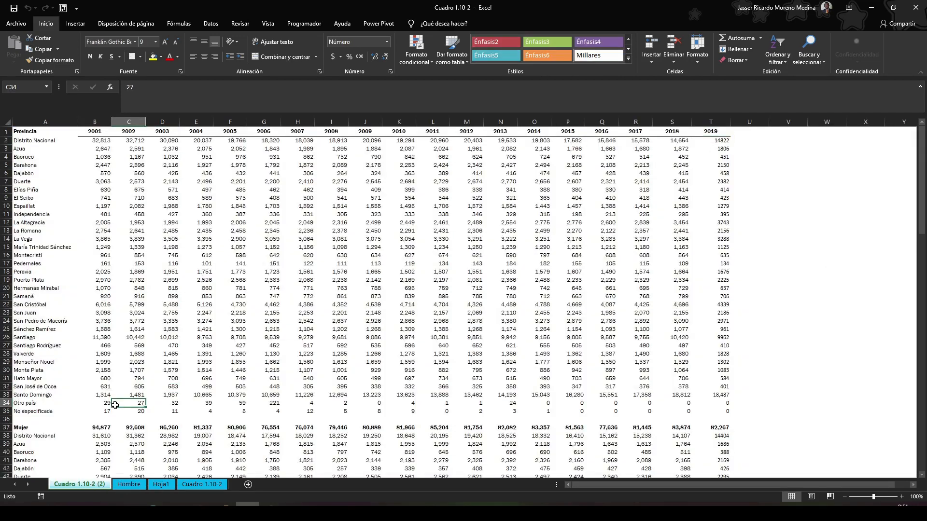
{"action": "scroll", "coordinate": [73, 400], "scroll_direction": "down", "scroll_amount": 1}
{"action": "left_click", "coordinate": [30, 395]}
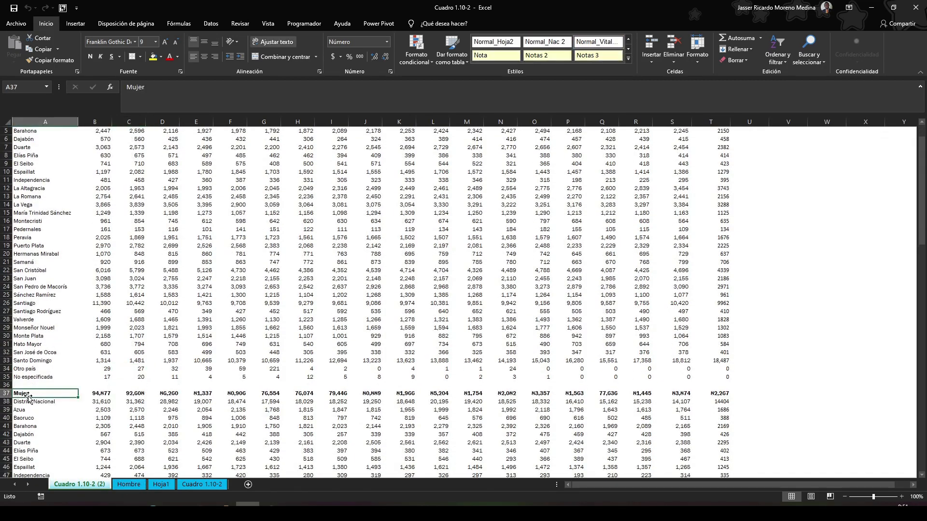
{"action": "left_click", "coordinate": [27, 404]}
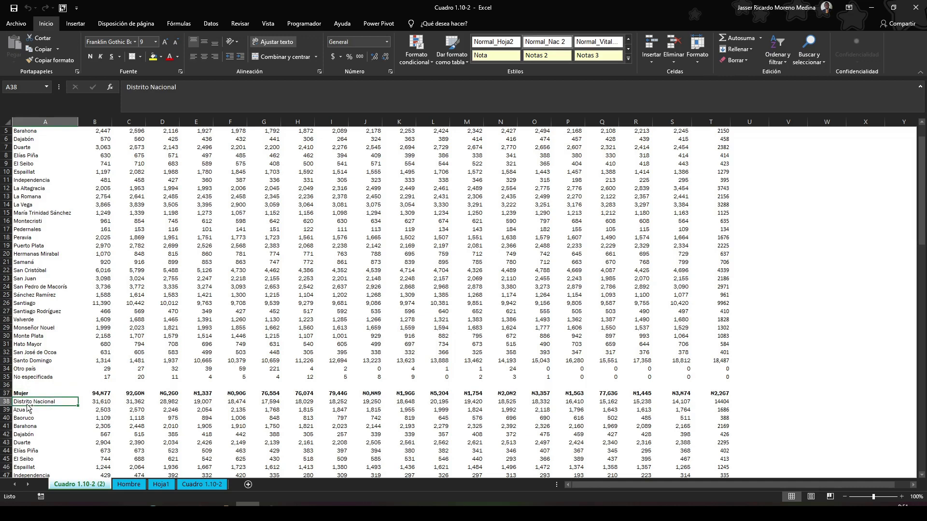
{"action": "key", "text": "shift+space"}
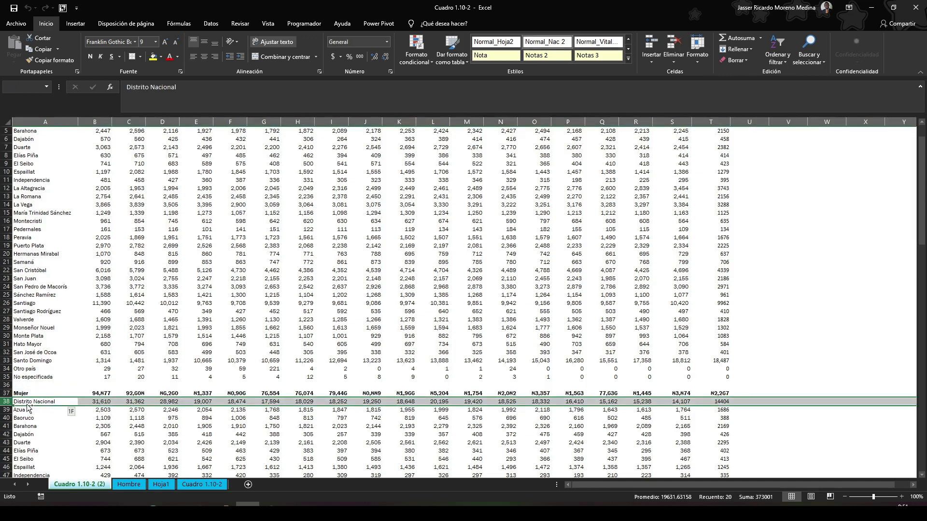
{"action": "key", "text": "ctrl+shift+Down"}
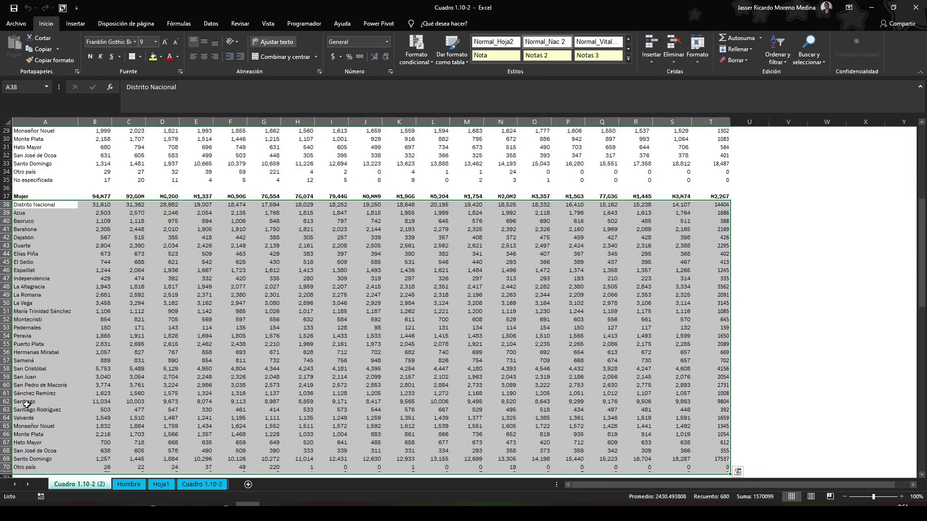
{"action": "left_click", "coordinate": [3, 197]}
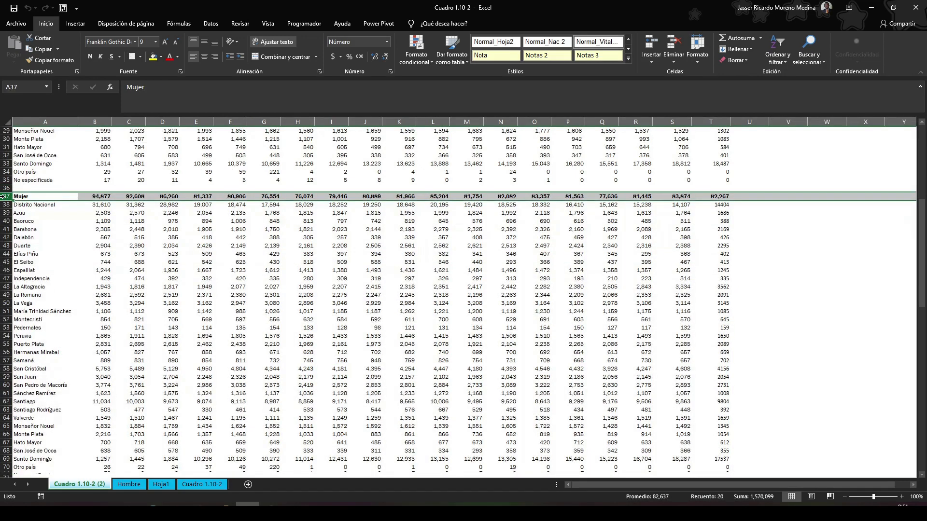
{"action": "left_click_drag", "start_coordinate": [3, 197], "coordinate": [5, 144]}
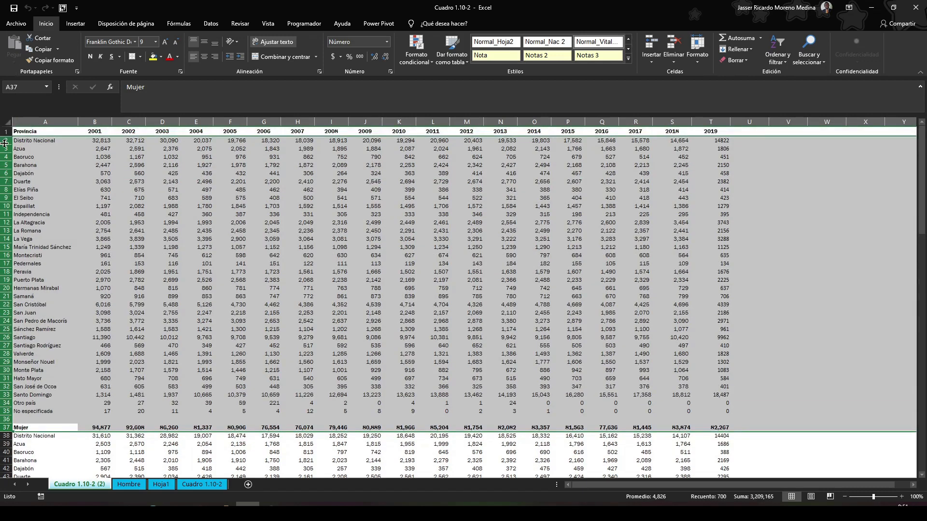
{"action": "right_click", "coordinate": [12, 148]}
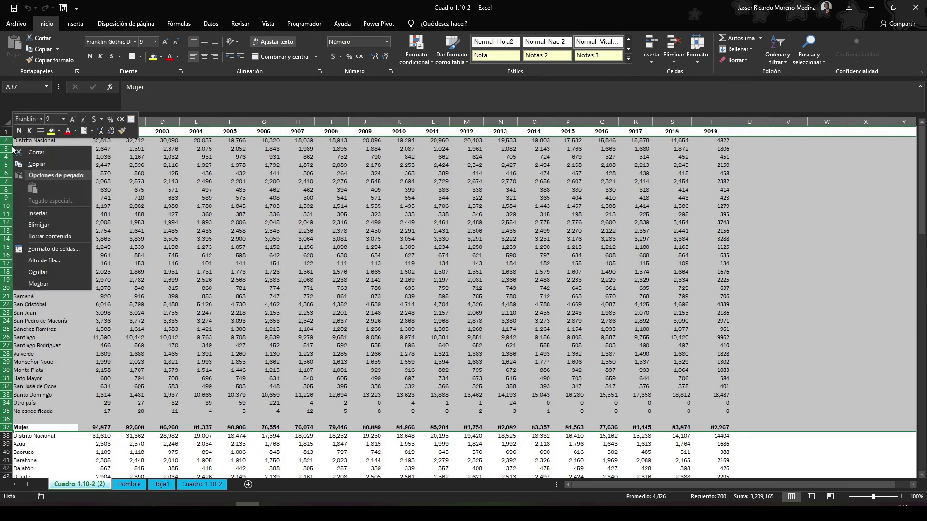
{"action": "left_click", "coordinate": [30, 225]}
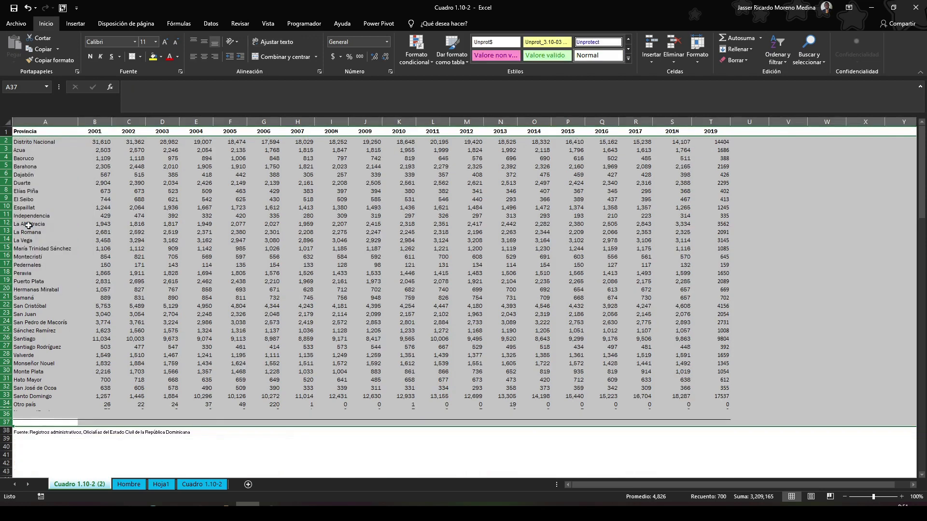
{"action": "left_click", "coordinate": [197, 233]}
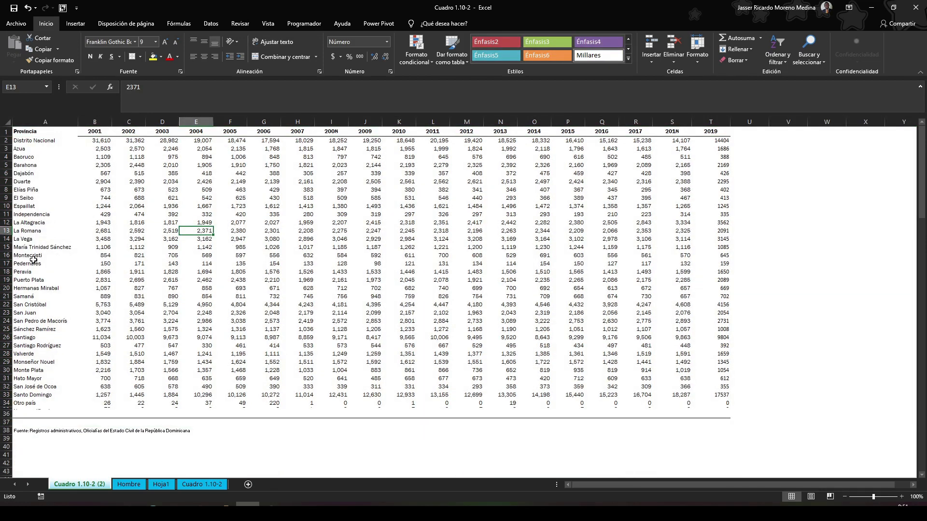
Increase the height of row 35 to reveal the No especificada data, and select the whole table up to its header.
{"action": "left_click_drag", "start_coordinate": [8, 411], "coordinate": [8, 423]}
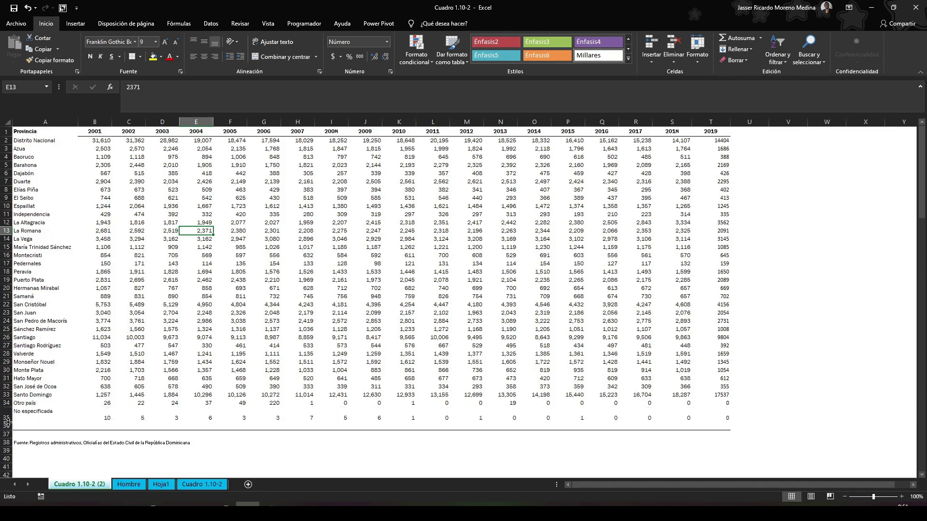
{"action": "left_click", "coordinate": [79, 414]}
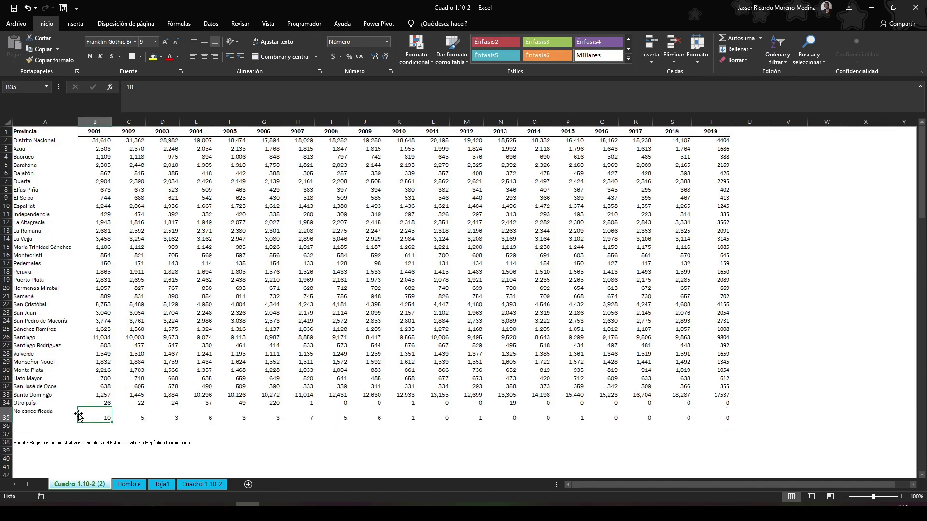
{"action": "left_click", "coordinate": [32, 415]}
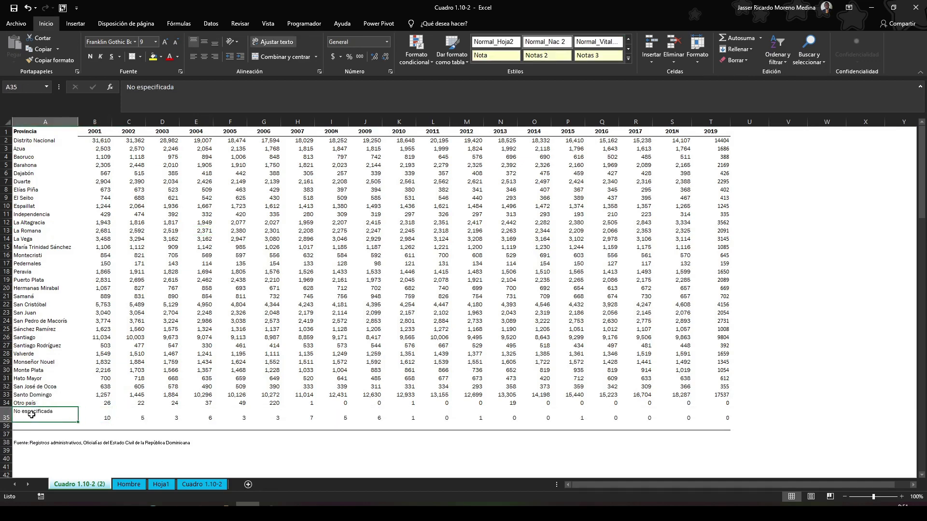
{"action": "key", "text": "ctrl+shift+Right"}
{"action": "key", "text": "ctrl+shift+Up"}
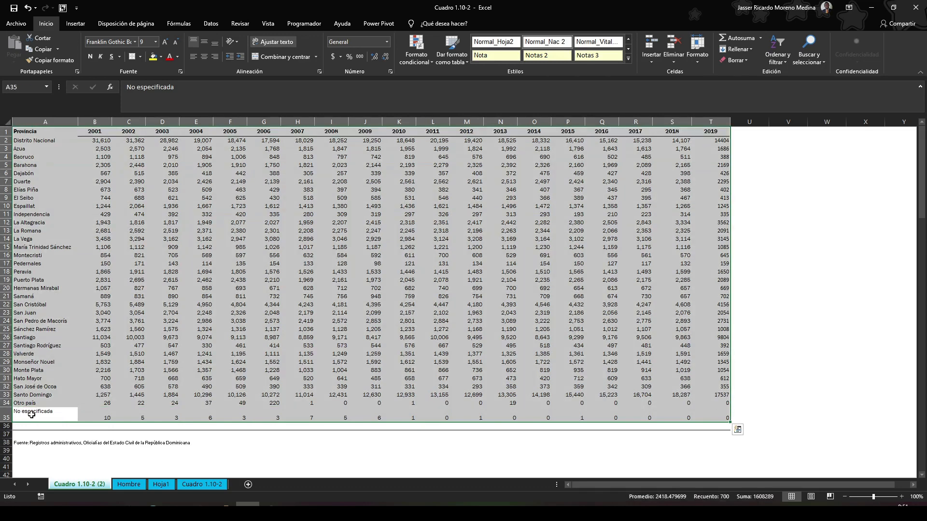
Delete rows 36 to 38 below the table, including the Fuente source note.
{"action": "left_click", "coordinate": [7, 428]}
{"action": "left_click_drag", "start_coordinate": [7, 427], "coordinate": [7, 442]}
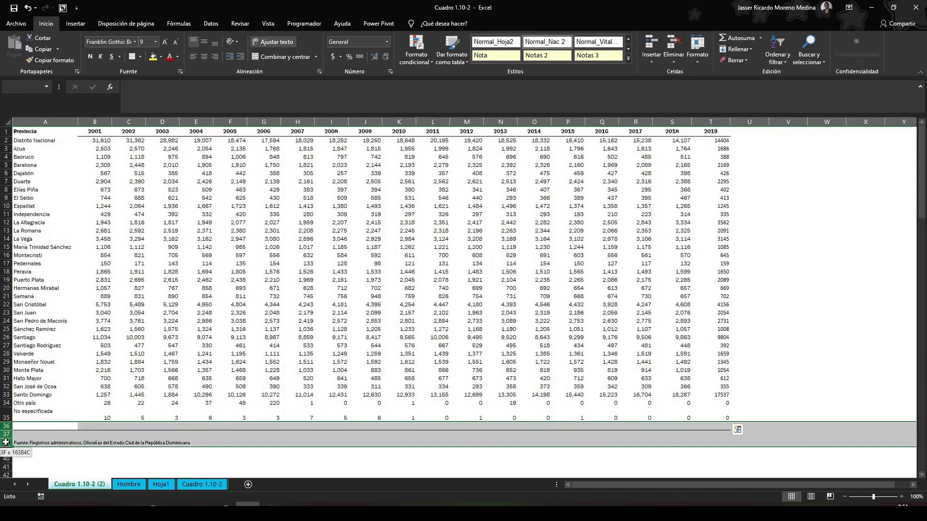
{"action": "right_click", "coordinate": [7, 443]}
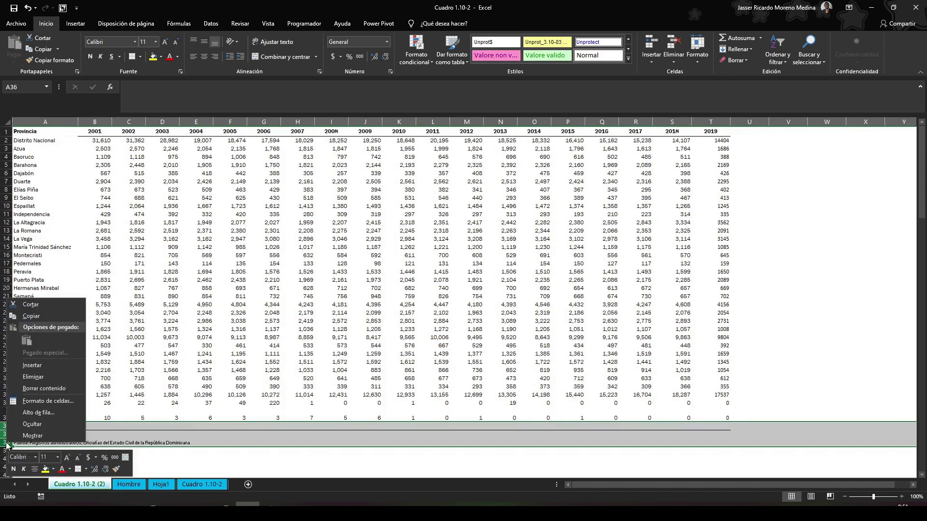
{"action": "left_click", "coordinate": [36, 388]}
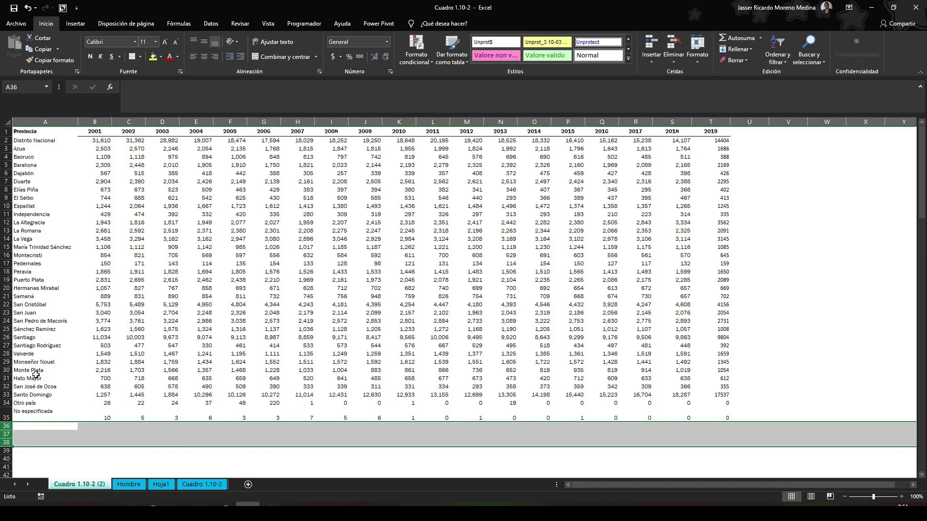
Narrow the Provincia column slightly, keeping the province names fully readable.
{"action": "left_click", "coordinate": [63, 273]}
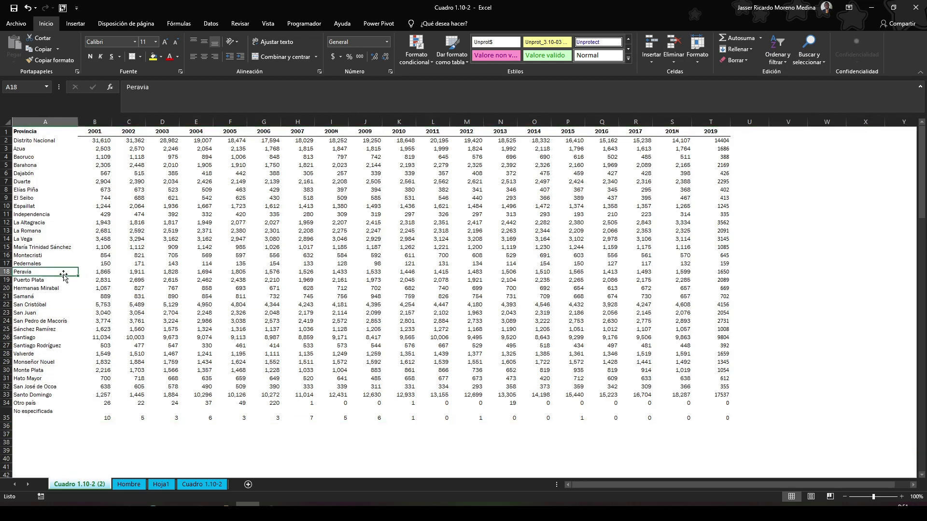
{"action": "left_click", "coordinate": [22, 132]}
{"action": "left_click_drag", "start_coordinate": [78, 122], "coordinate": [73, 121]}
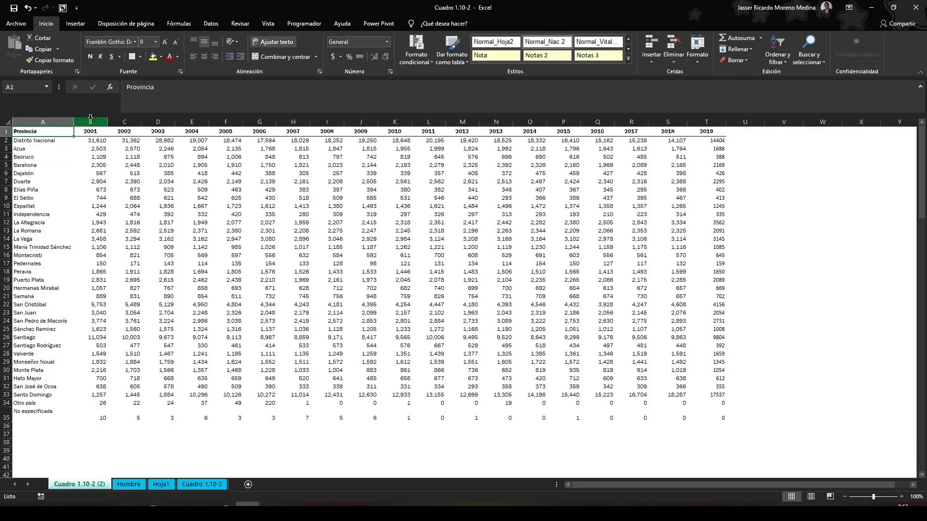
Start a PivotTable from the women's table using the classic wizard, with multiple consolidation ranges and custom page fields.
{"action": "left_click", "coordinate": [96, 132]}
{"action": "left_click", "coordinate": [87, 149]}
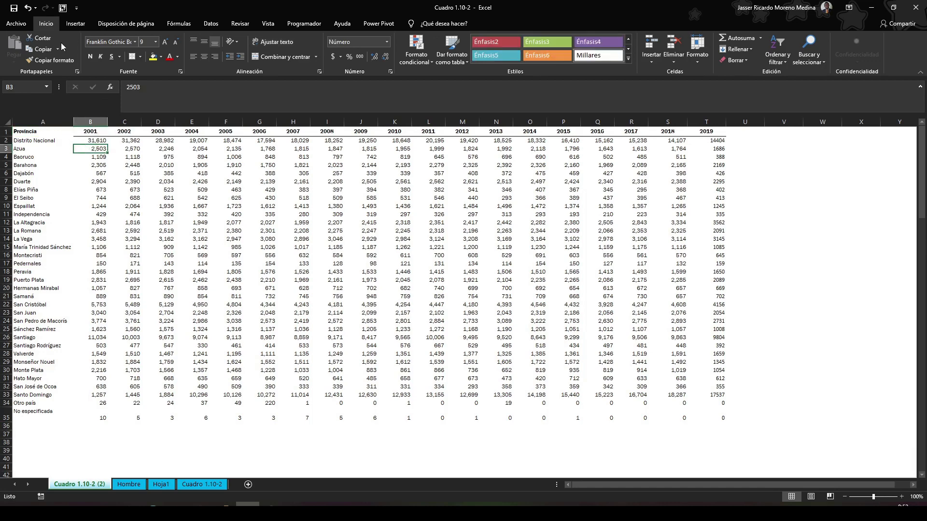
{"action": "key", "text": "alt+d"}
{"action": "key", "text": "p"}
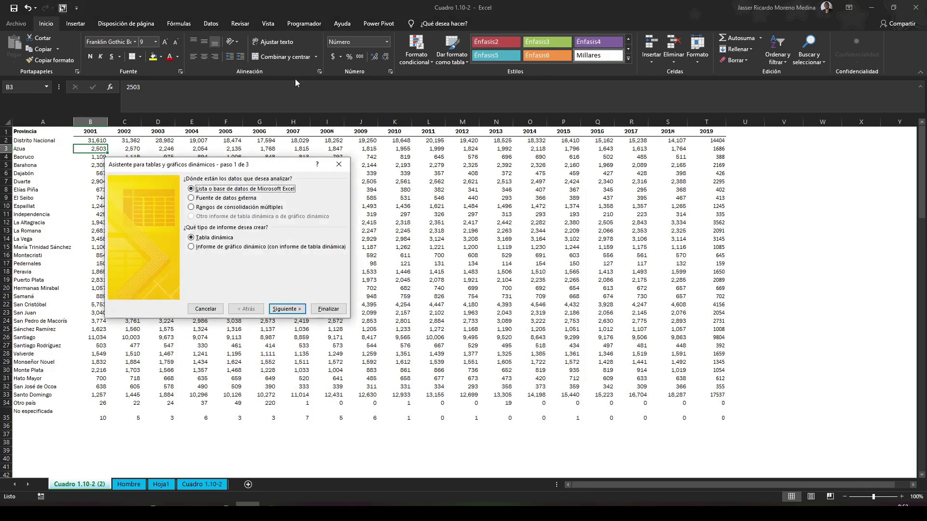
{"action": "left_click", "coordinate": [256, 208]}
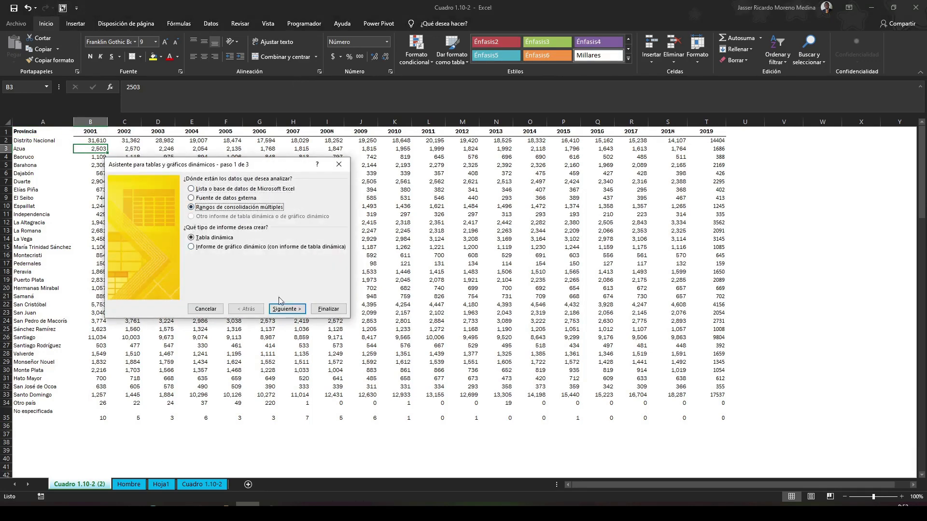
{"action": "left_click", "coordinate": [295, 310]}
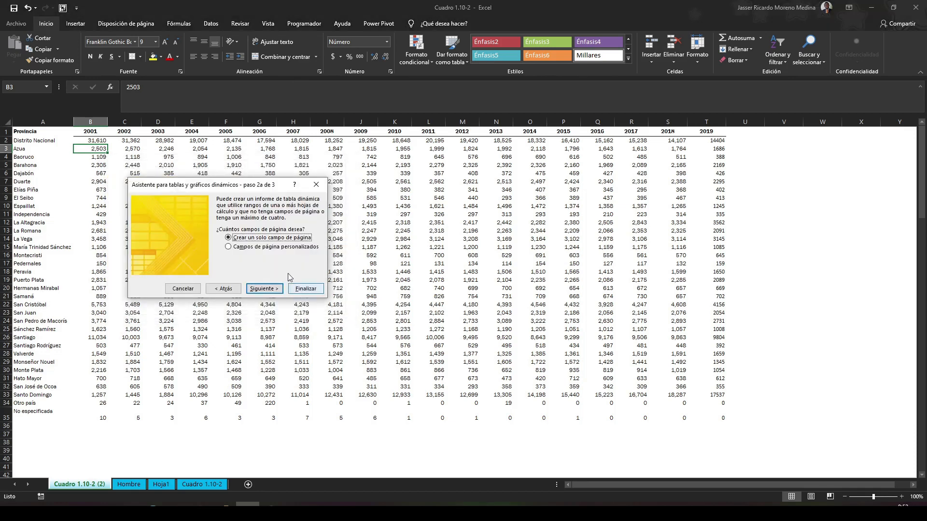
{"action": "left_click", "coordinate": [284, 249]}
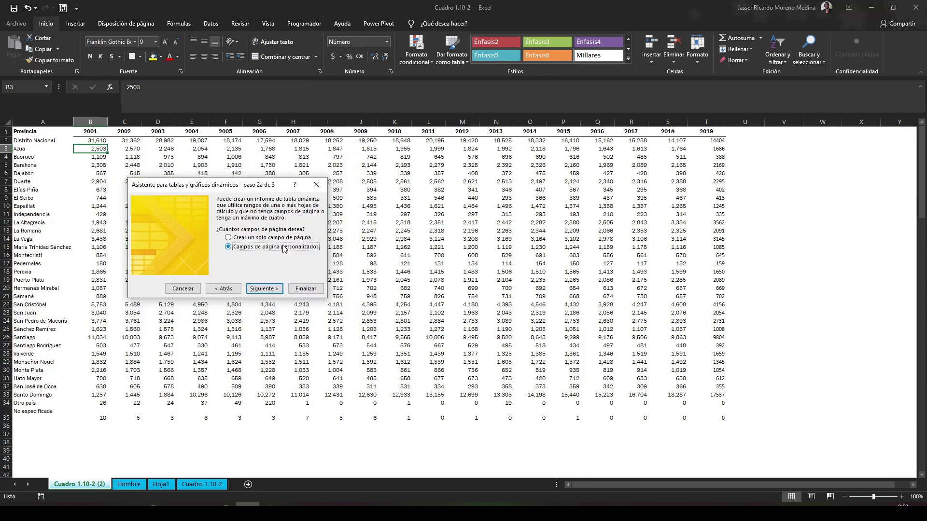
{"action": "left_click", "coordinate": [271, 288]}
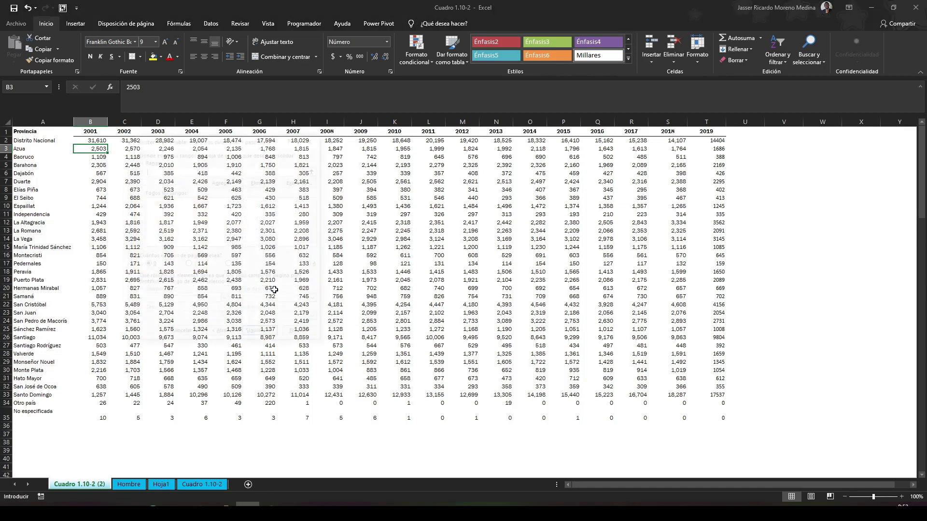
Add range A1:T35 of Cuadro 1.10-2 (2) for consolidation and create the PivotTable on a new worksheet.
{"action": "left_click", "coordinate": [312, 171]}
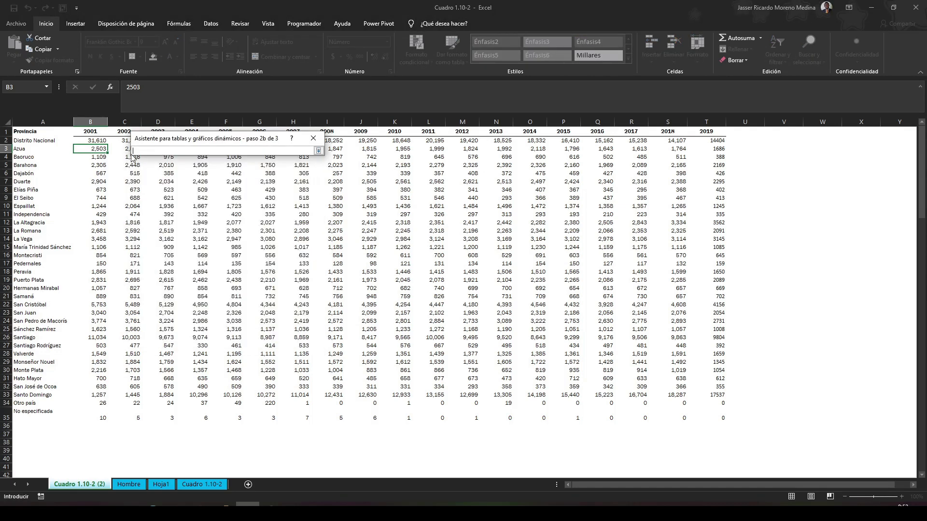
{"action": "left_click", "coordinate": [38, 131]}
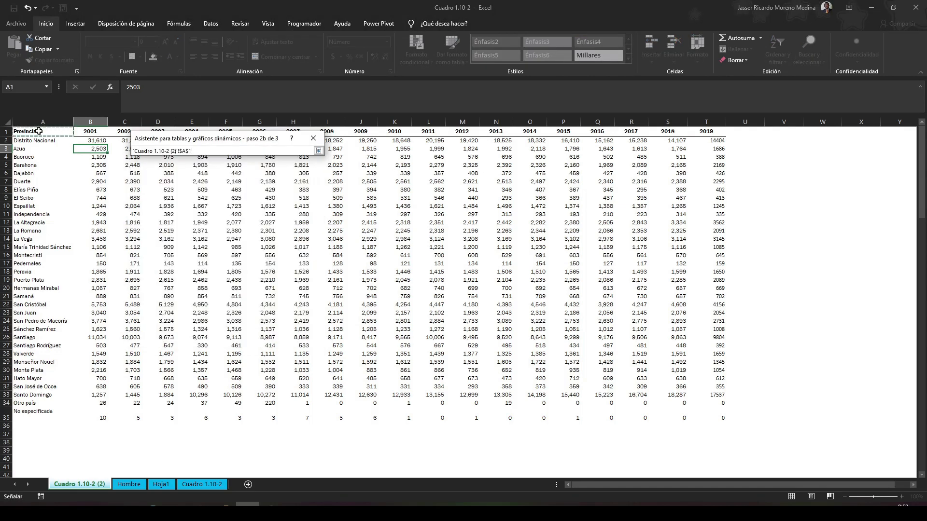
{"action": "key", "text": "ctrl+shift+Right"}
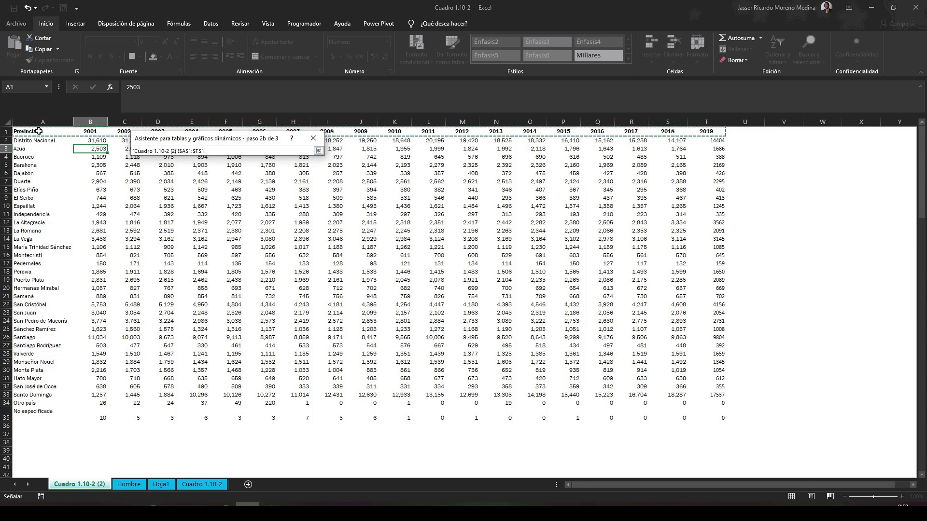
{"action": "key", "text": "ctrl+shift+Down"}
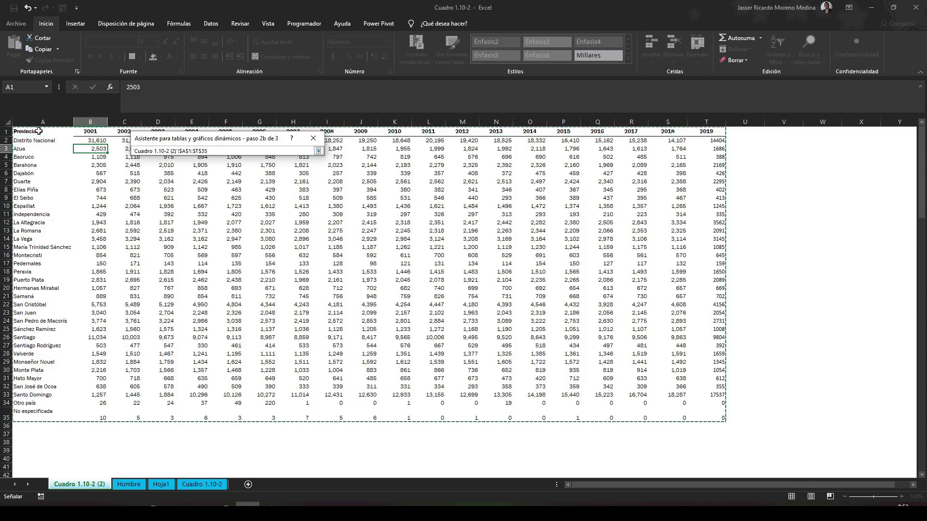
{"action": "left_click", "coordinate": [319, 150]}
{"action": "left_click", "coordinate": [186, 189]}
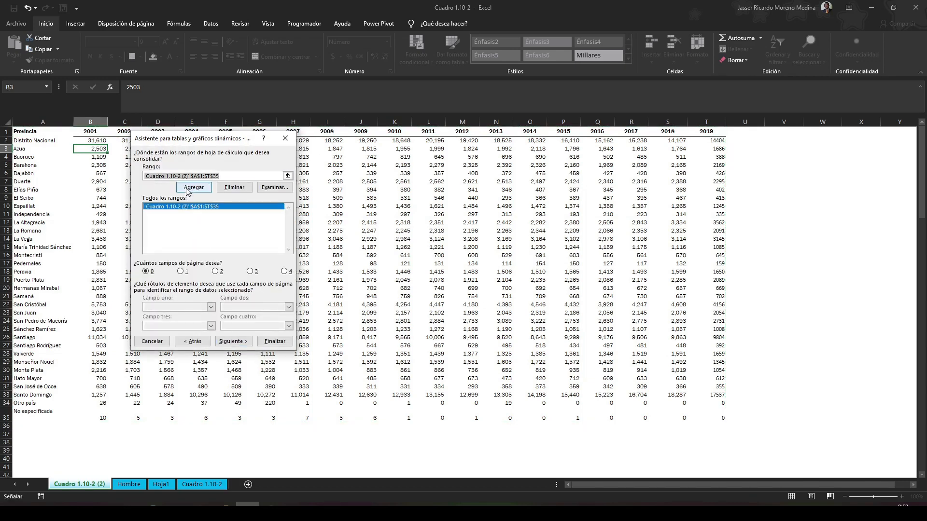
{"action": "left_click", "coordinate": [239, 343]}
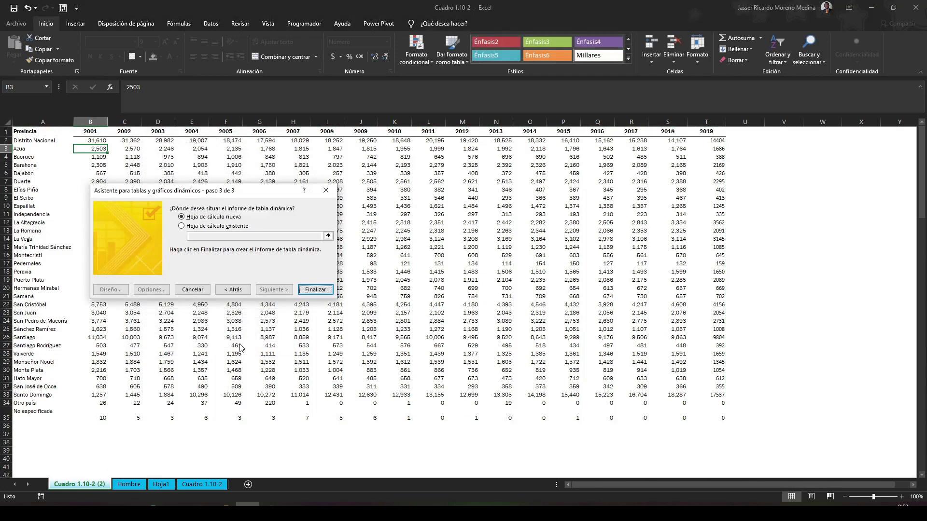
{"action": "left_click", "coordinate": [314, 287]}
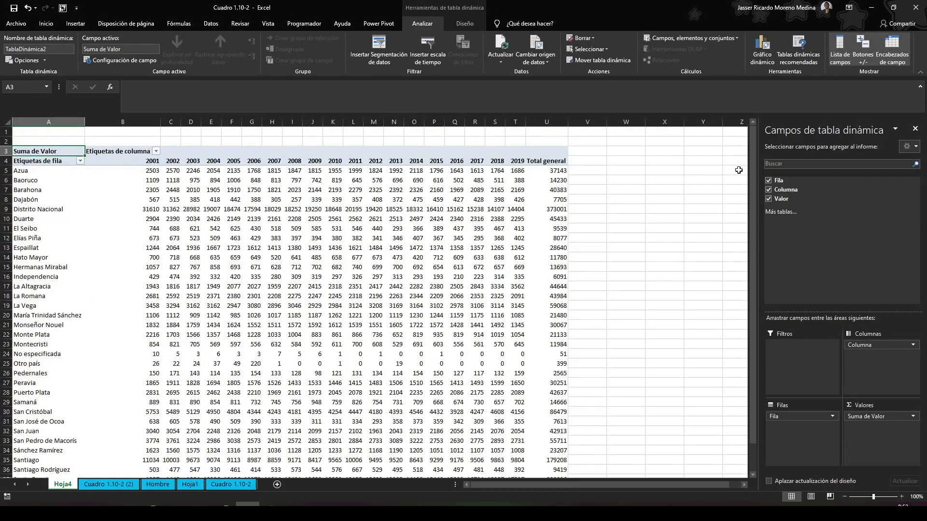
Remove the Columna and Fila fields from the PivotTable and extract the detail behind the Suma de Valor total as a flat list.
{"action": "left_click", "coordinate": [768, 190]}
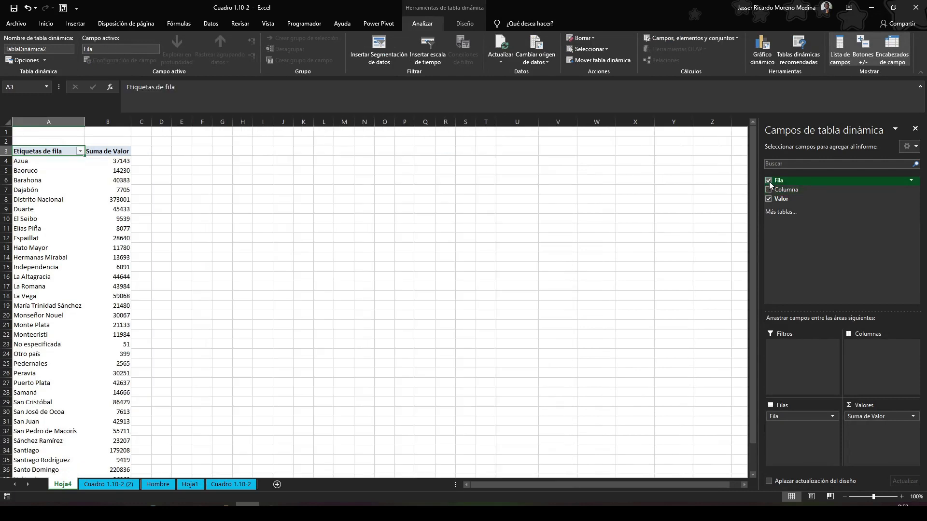
{"action": "left_click", "coordinate": [768, 180]}
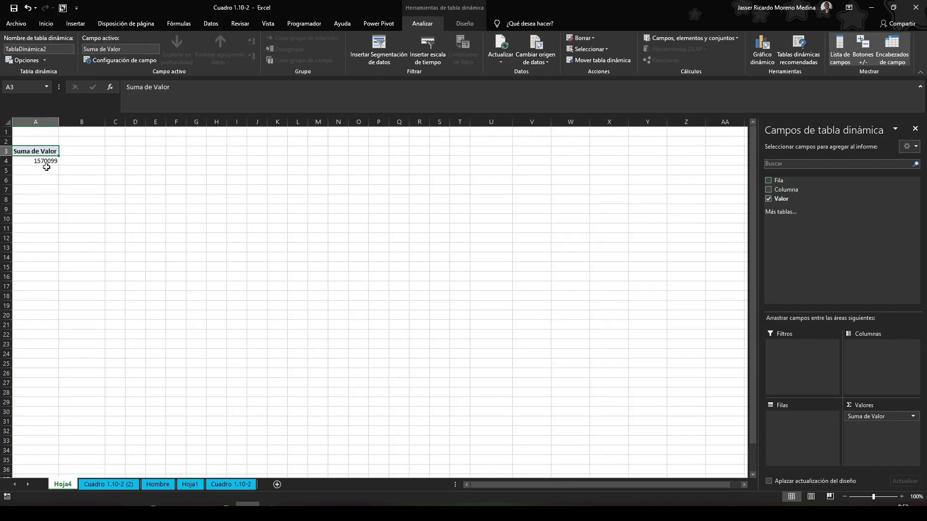
{"action": "double_click", "coordinate": [39, 161]}
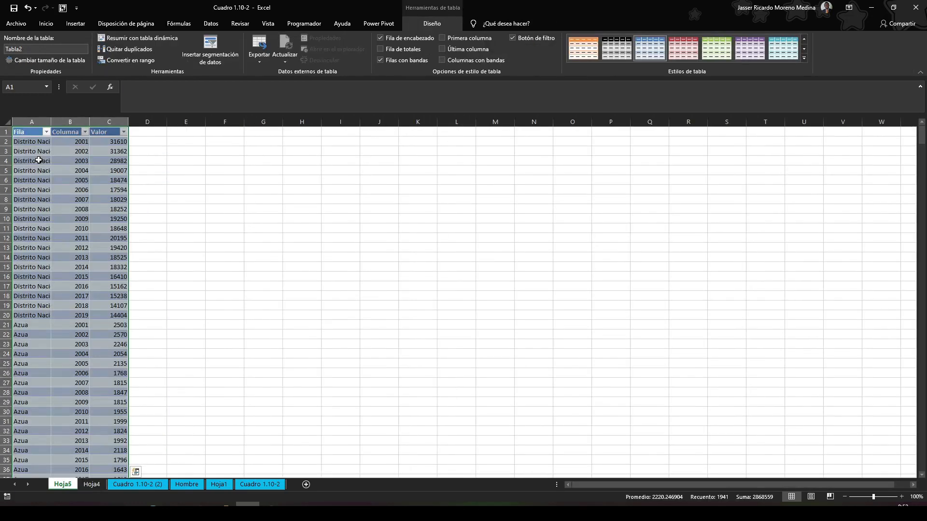
{"action": "left_click", "coordinate": [145, 133]}
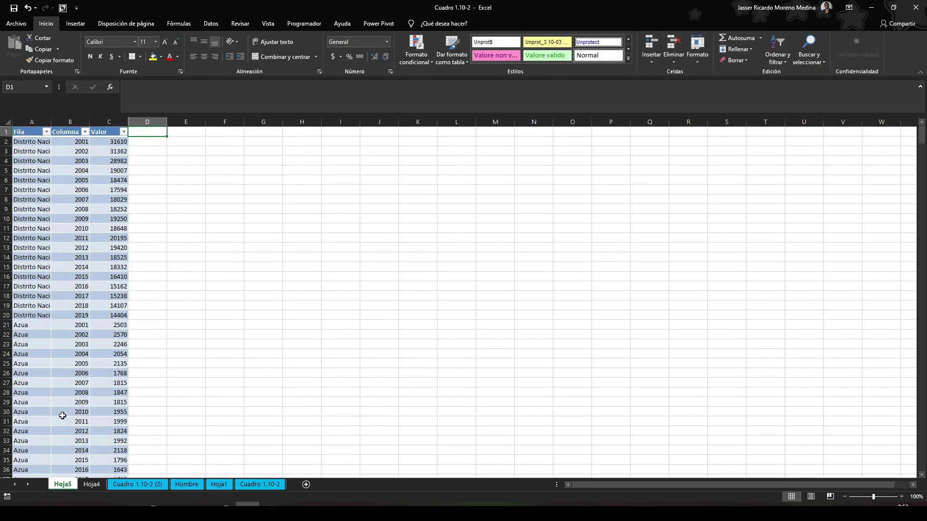
Delete the PivotTable sheet Hoja4 permanently.
{"action": "left_click", "coordinate": [92, 485]}
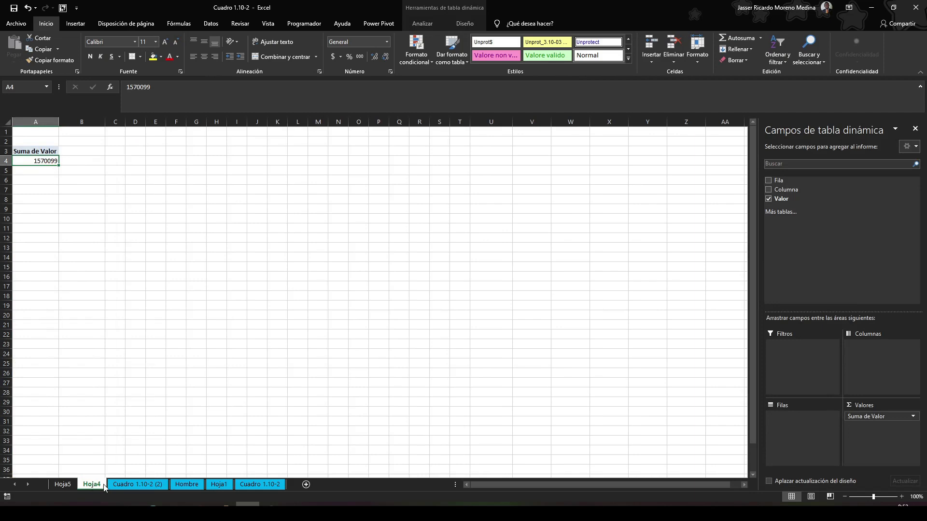
{"action": "right_click", "coordinate": [93, 485]}
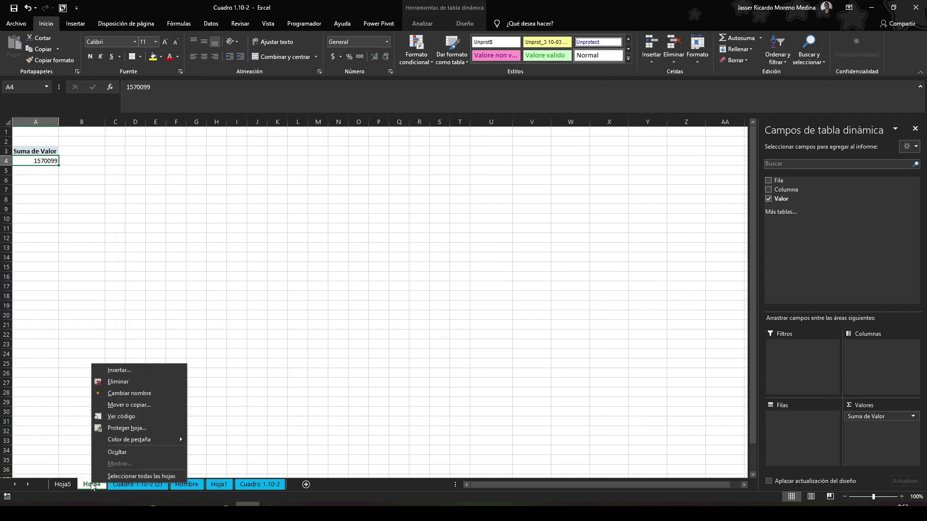
{"action": "left_click", "coordinate": [118, 382]}
{"action": "left_click", "coordinate": [427, 283]}
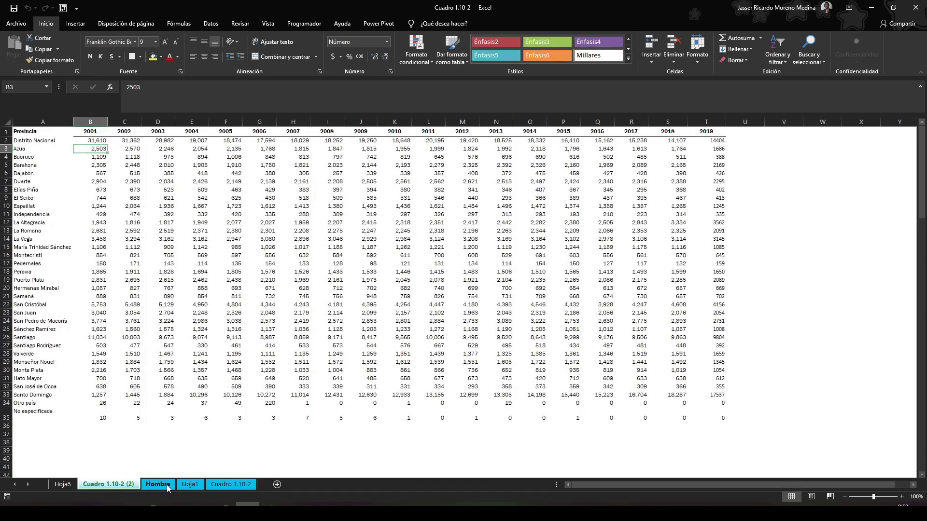
Copy the Provincias, Años, Nacimientos and Sexo headers from the Hombre sheet over the header row of Hoja5.
{"action": "left_click", "coordinate": [159, 485]}
{"action": "left_click", "coordinate": [29, 133]}
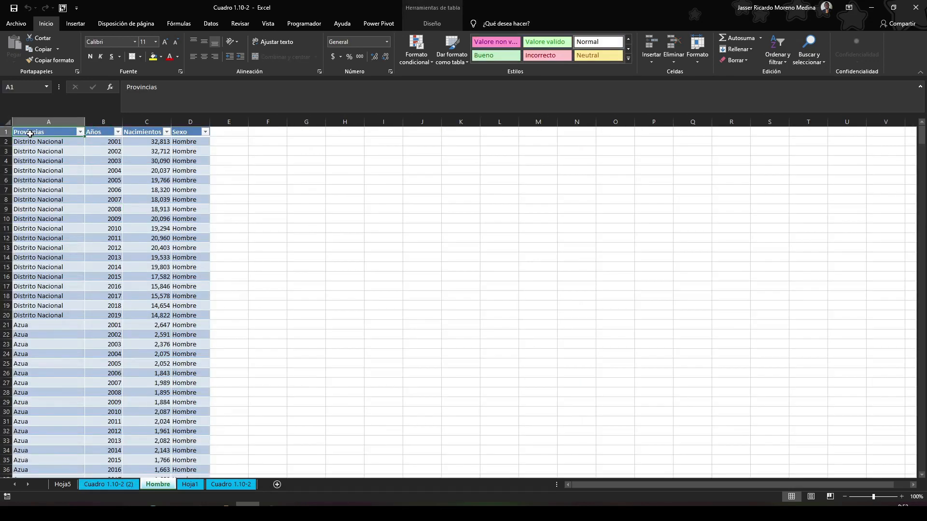
{"action": "key", "text": "ctrl+shift+Right"}
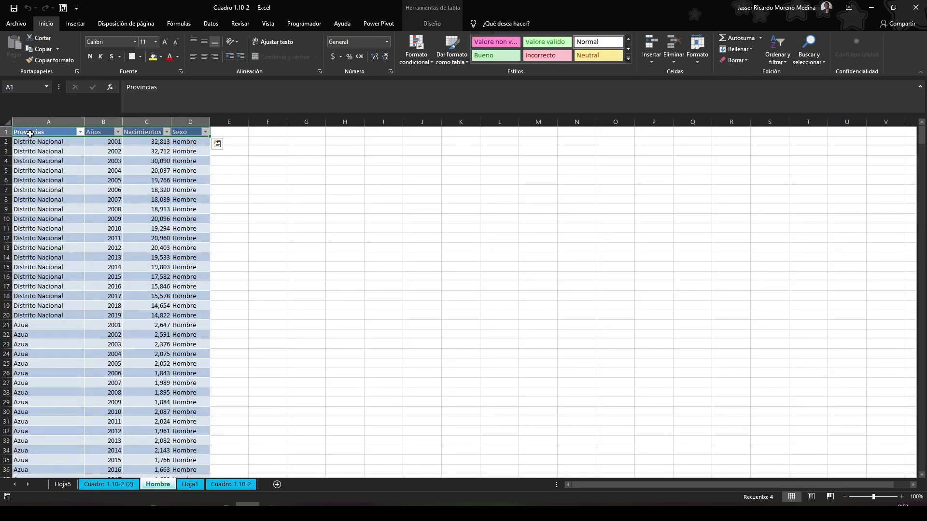
{"action": "key", "text": "ctrl+c"}
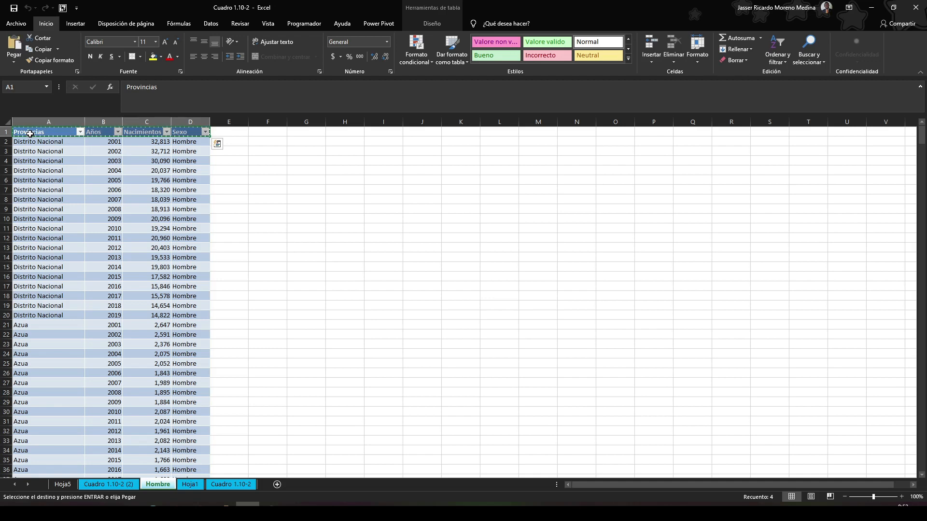
{"action": "left_click", "coordinate": [70, 486]}
{"action": "left_click", "coordinate": [28, 132]}
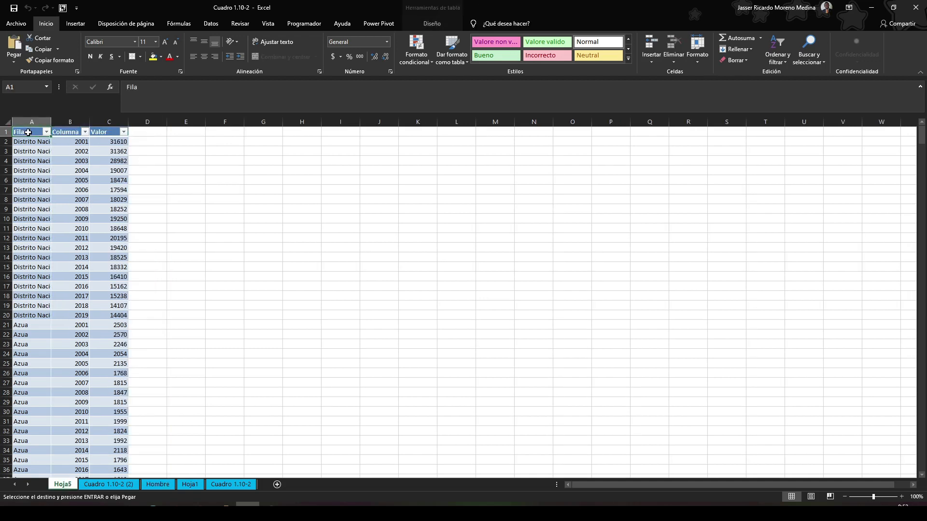
{"action": "right_click", "coordinate": [28, 132]}
{"action": "left_click", "coordinate": [64, 177]}
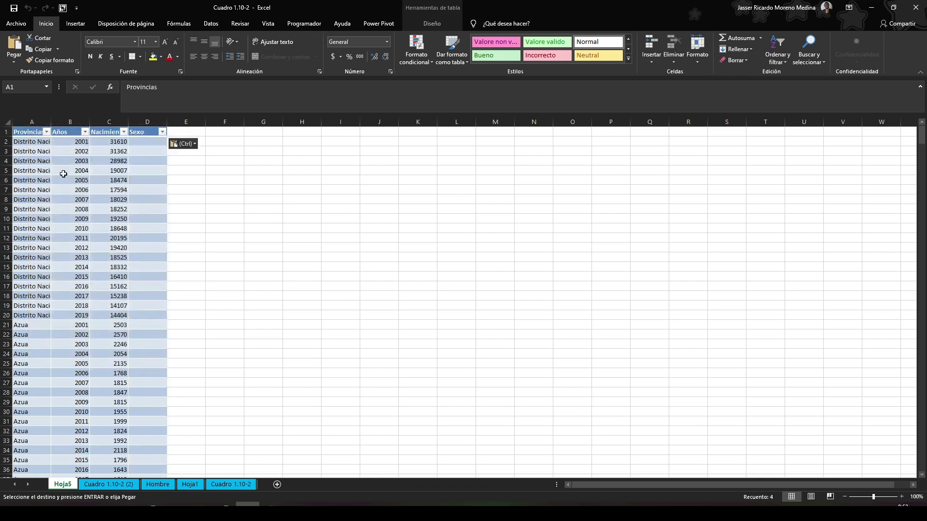
Enter Mujer in the first Sexo cell of Hoja5 and fill it down to the table's last row.
{"action": "left_click", "coordinate": [143, 142]}
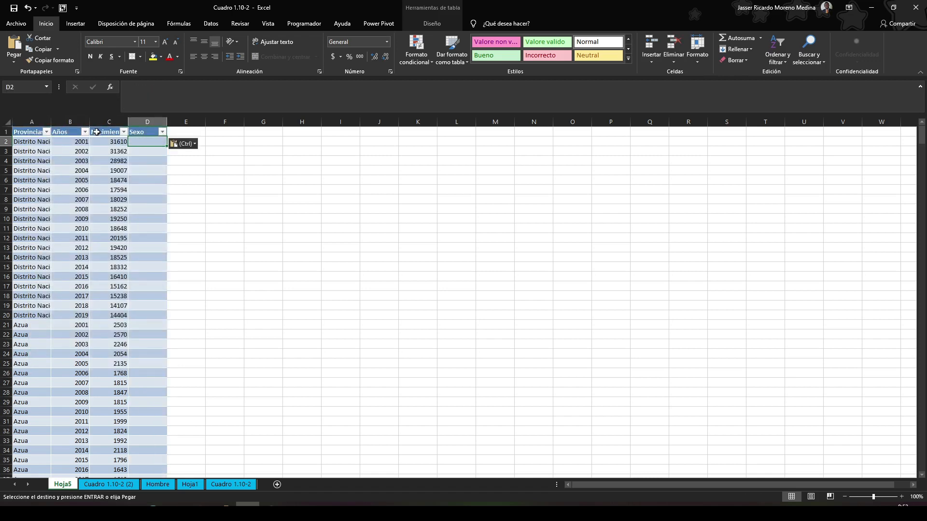
{"action": "type", "text": "Mujer"}
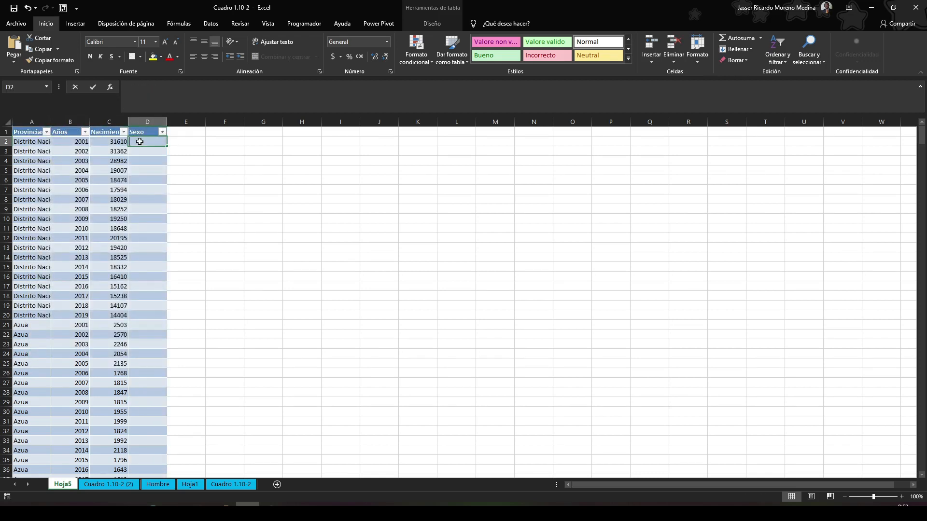
{"action": "key", "text": "Return"}
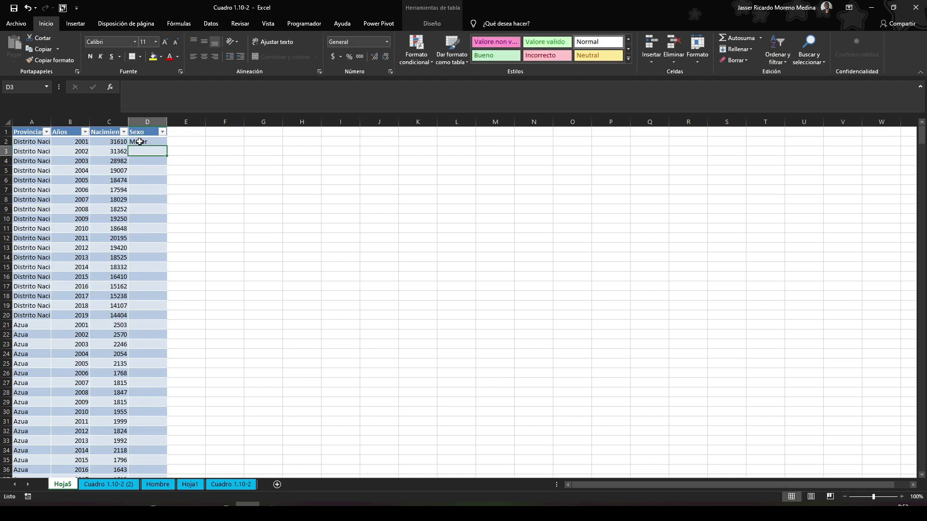
{"action": "left_click", "coordinate": [139, 141]}
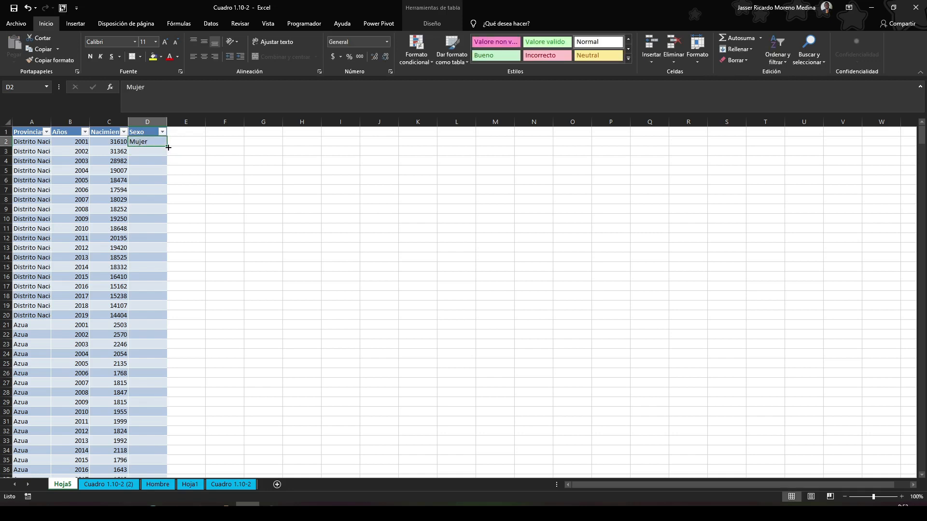
{"action": "double_click", "coordinate": [168, 148]}
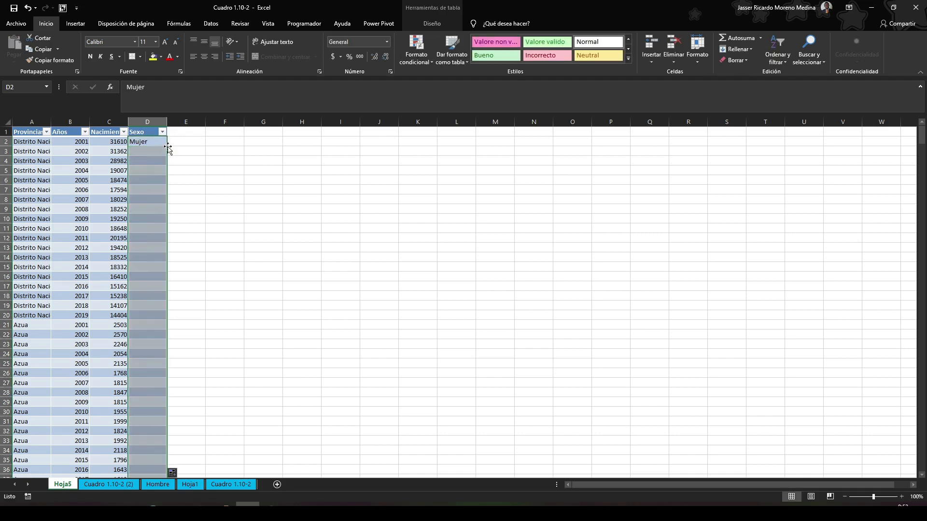
Format the Nacimientos values in Hoja5 as numbers with zero decimal places and a thousands separator.
{"action": "left_click", "coordinate": [108, 125]}
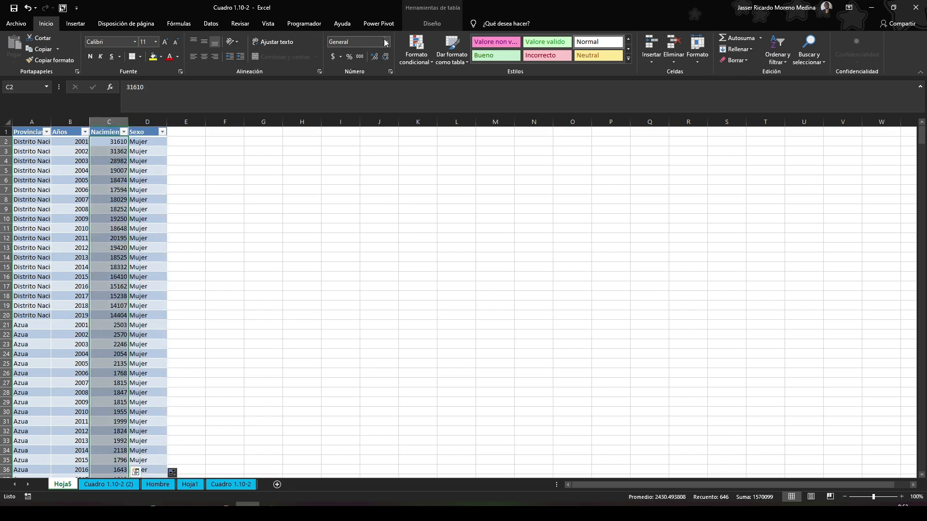
{"action": "left_click", "coordinate": [375, 57]}
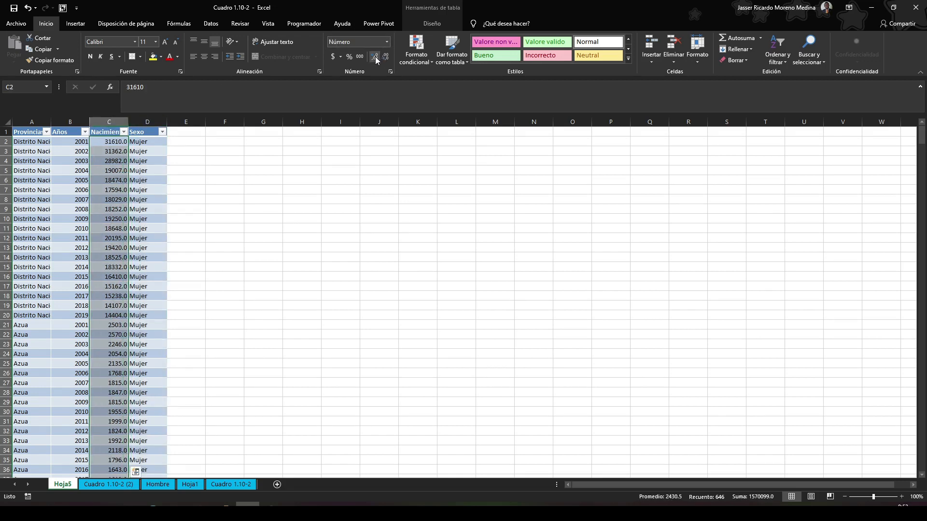
{"action": "left_click", "coordinate": [385, 57]}
{"action": "left_click", "coordinate": [387, 42]}
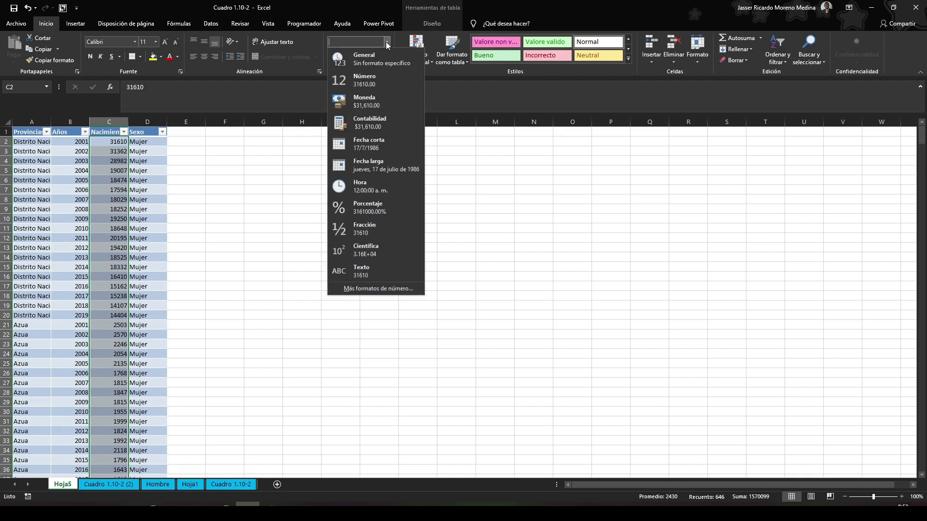
{"action": "left_click", "coordinate": [381, 290]}
{"action": "left_click", "coordinate": [165, 202]}
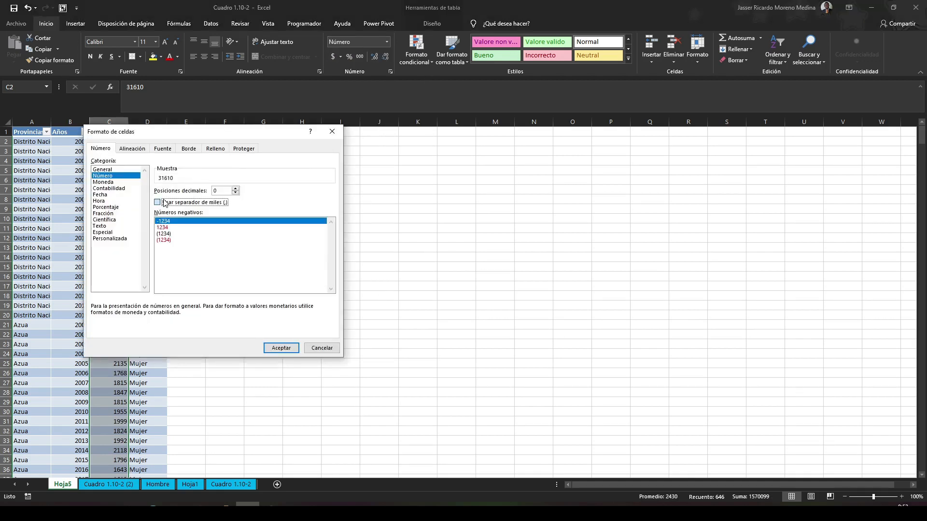
{"action": "left_click", "coordinate": [236, 193]}
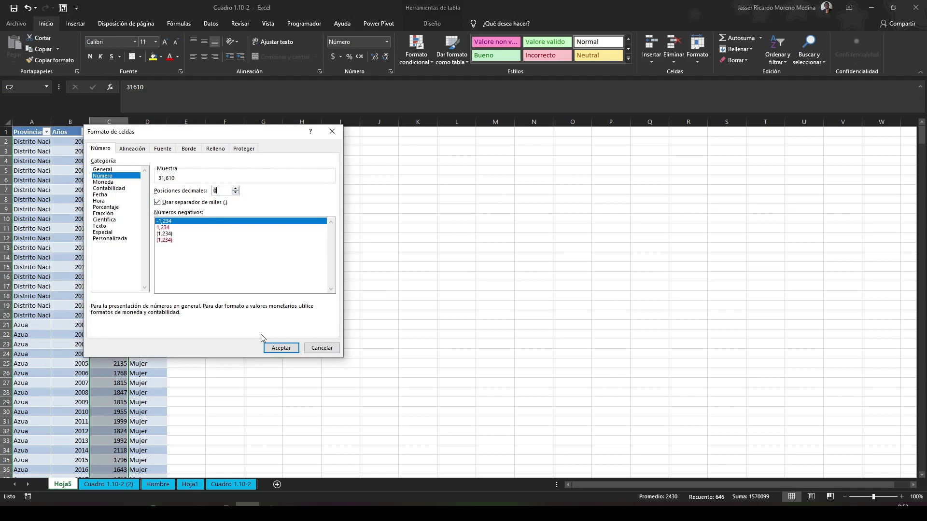
{"action": "left_click", "coordinate": [279, 348]}
{"action": "left_click", "coordinate": [141, 274]}
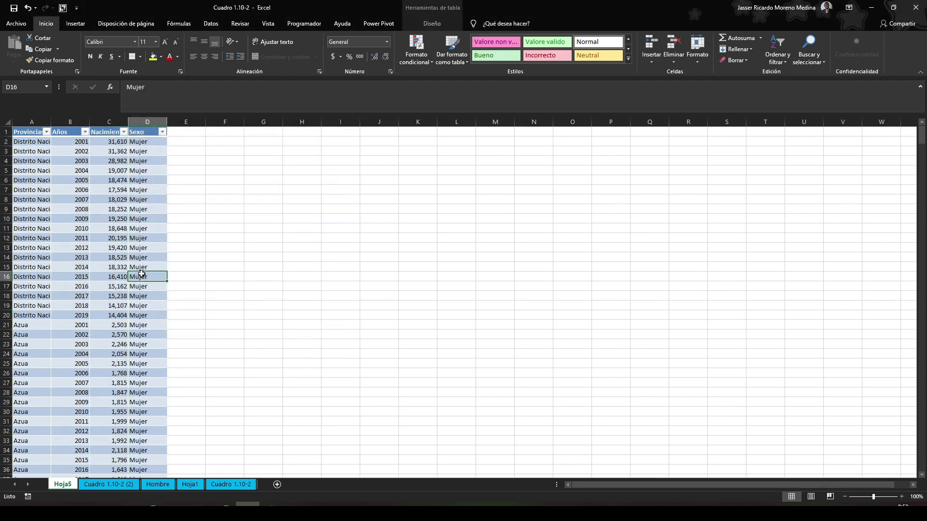
Check Espaillat's 2019 births in the Hoja5 list against the same entry in the source sheet Cuadro 1.10-2 (2).
{"action": "left_click", "coordinate": [59, 277]}
{"action": "scroll", "coordinate": [58, 277], "scroll_direction": "down", "scroll_amount": 1}
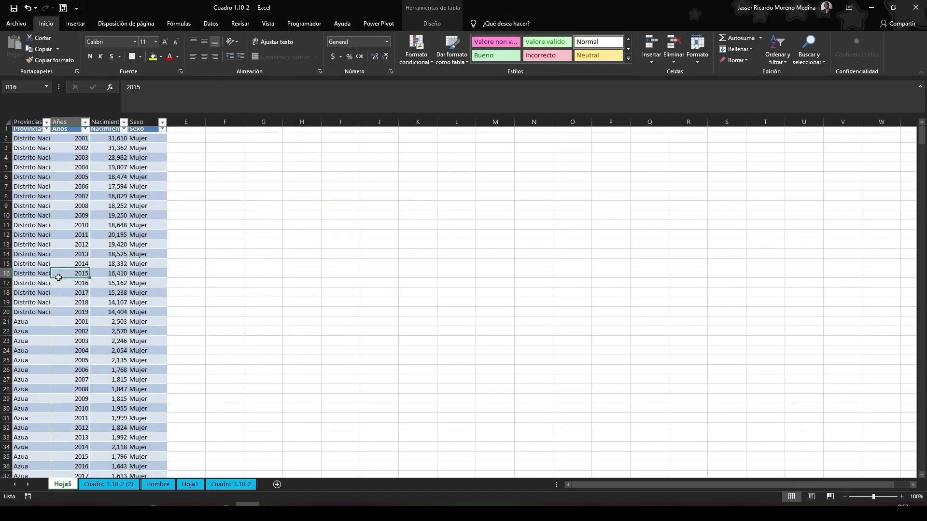
{"action": "scroll", "coordinate": [59, 278], "scroll_direction": "down", "scroll_amount": 20}
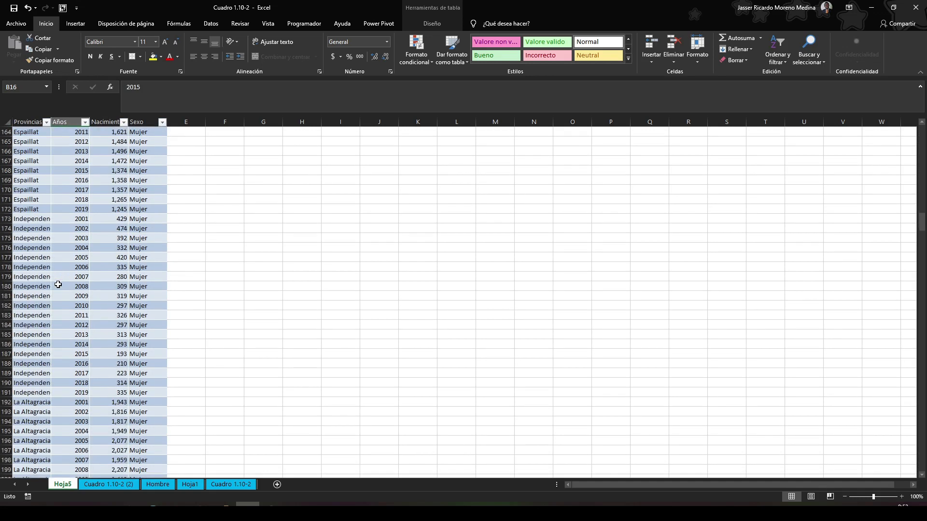
{"action": "left_click", "coordinate": [33, 207]}
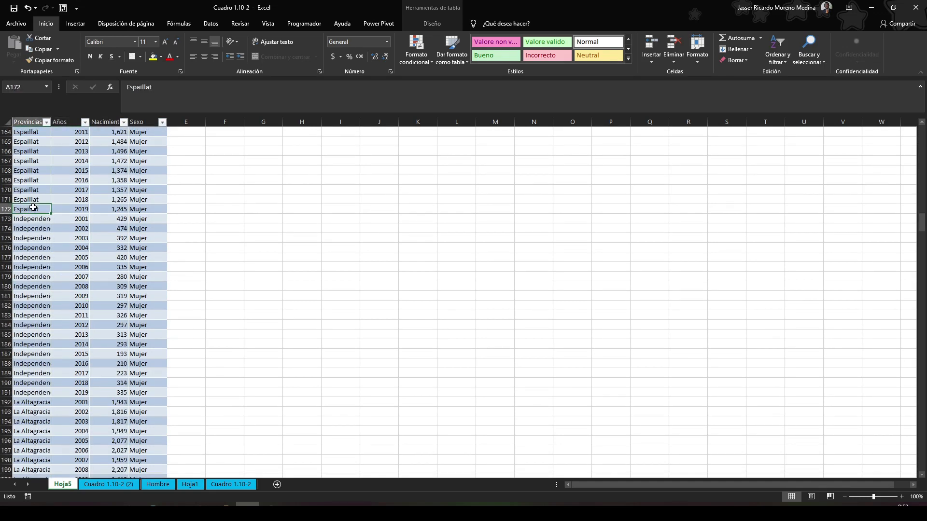
{"action": "left_click", "coordinate": [76, 210]}
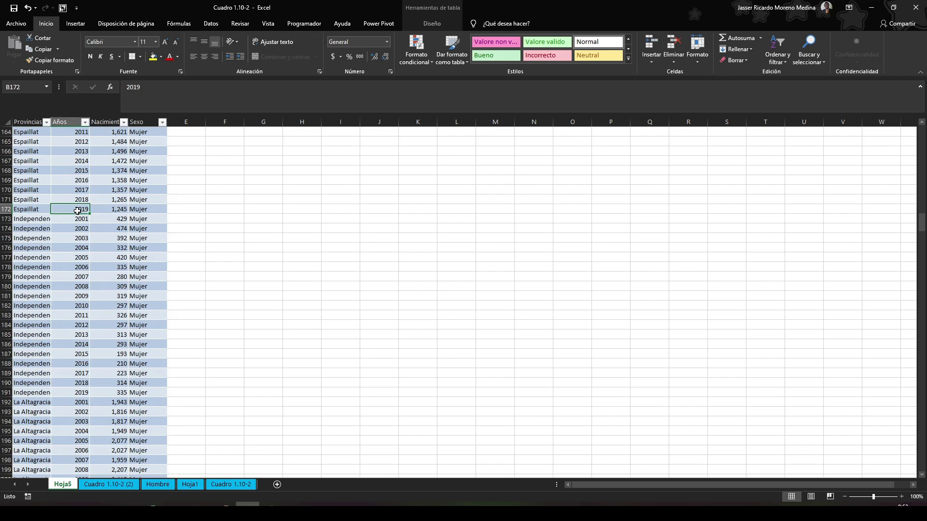
{"action": "left_click", "coordinate": [126, 210]}
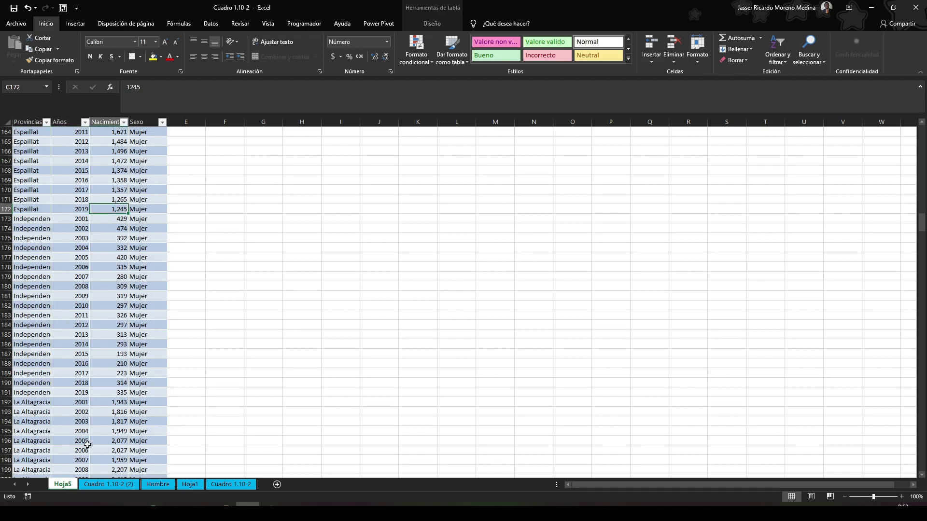
{"action": "left_click", "coordinate": [98, 486]}
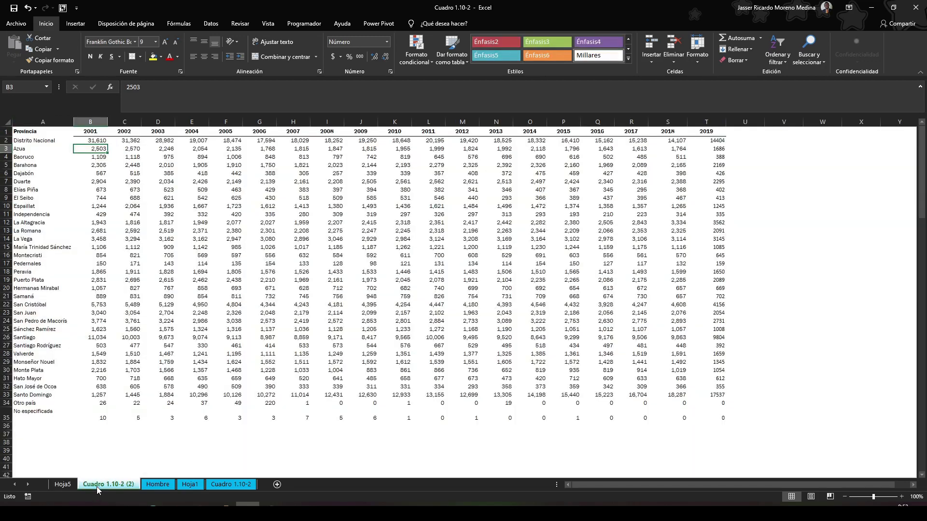
{"action": "left_click", "coordinate": [113, 314]}
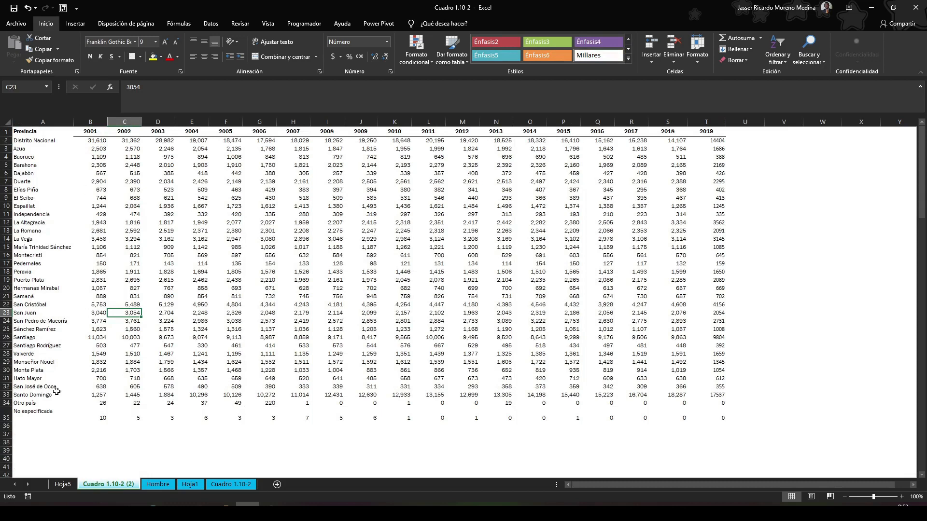
{"action": "left_click", "coordinate": [31, 206]}
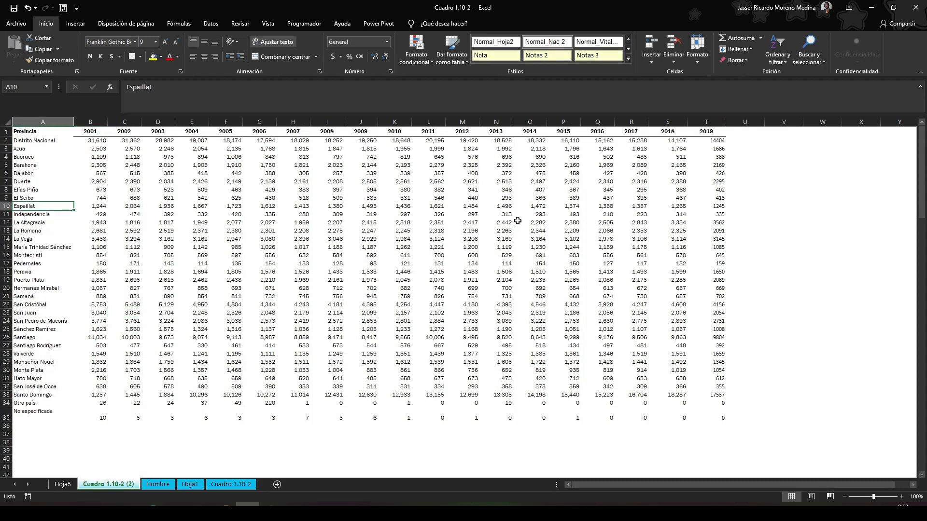
{"action": "left_click", "coordinate": [716, 206]}
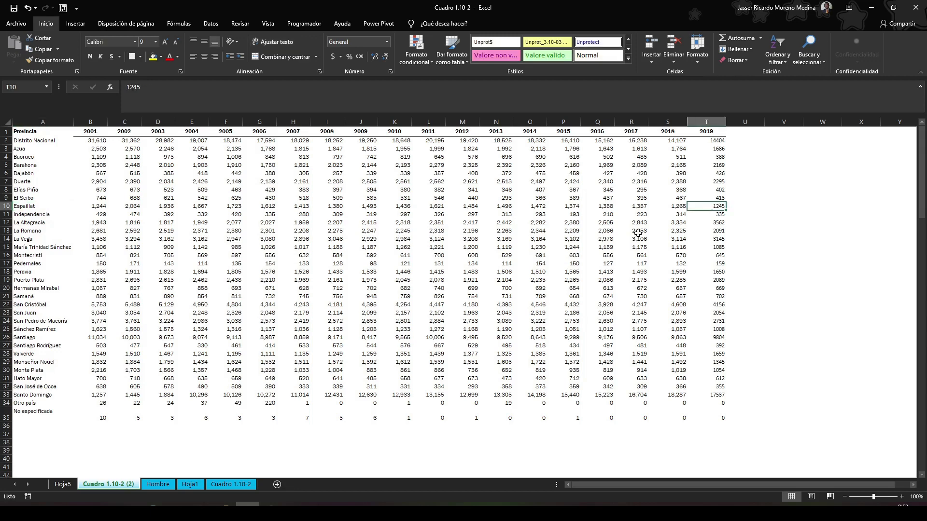
{"action": "left_click", "coordinate": [62, 484]}
{"action": "left_click", "coordinate": [82, 337]}
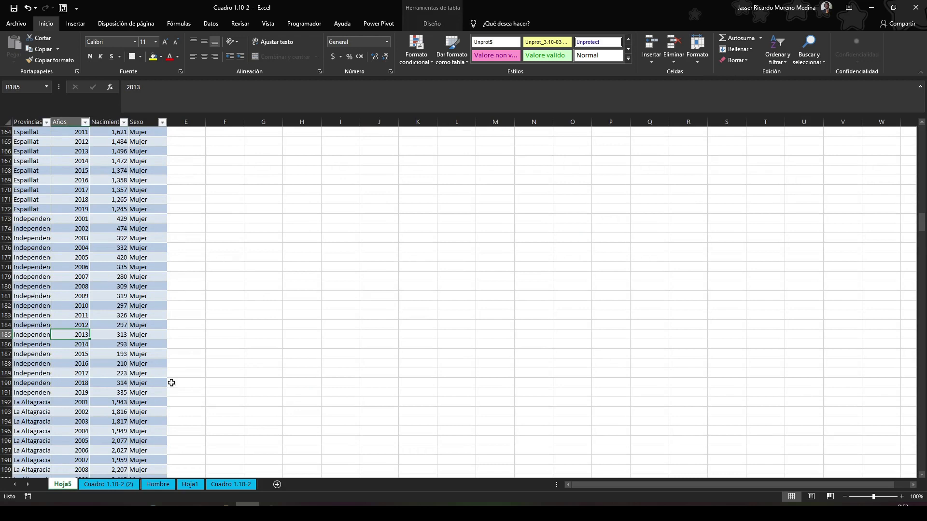
Add a new worksheet after Hoja5 and rename it BD.
{"action": "left_click", "coordinate": [276, 484]}
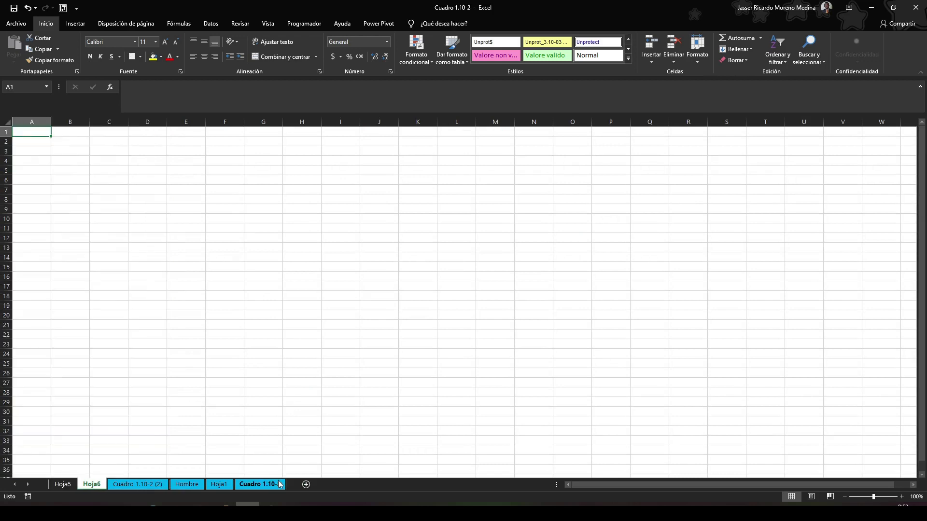
{"action": "type", "text": "B"}
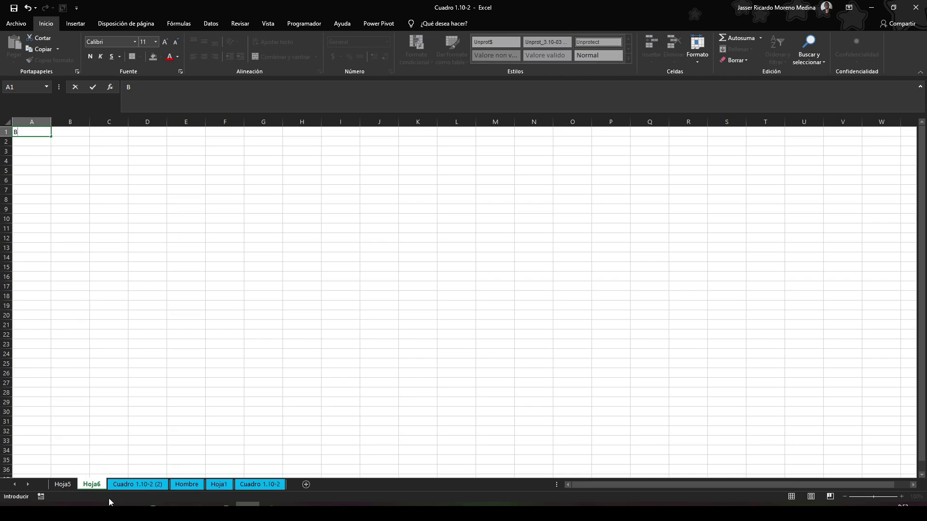
{"action": "left_click", "coordinate": [95, 485]}
{"action": "double_click", "coordinate": [95, 485]}
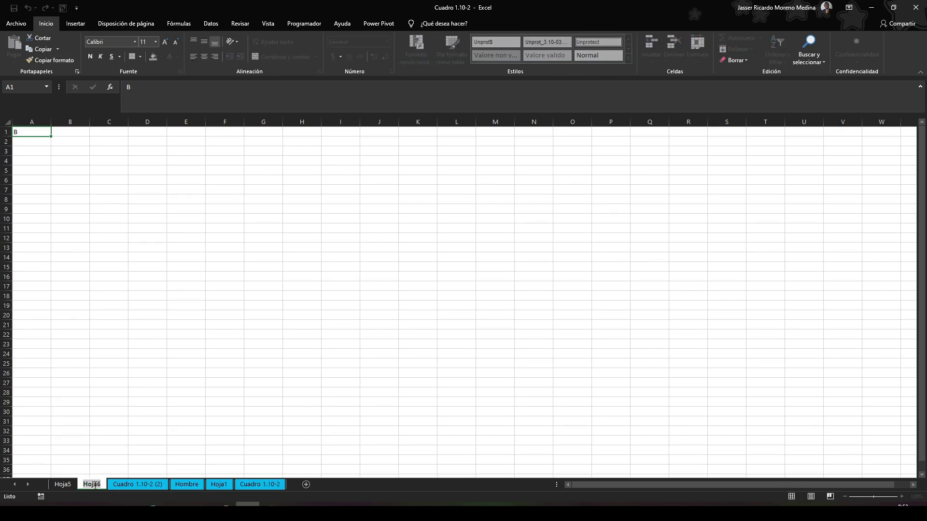
{"action": "type", "text": "BD"}
{"action": "key", "text": "Return"}
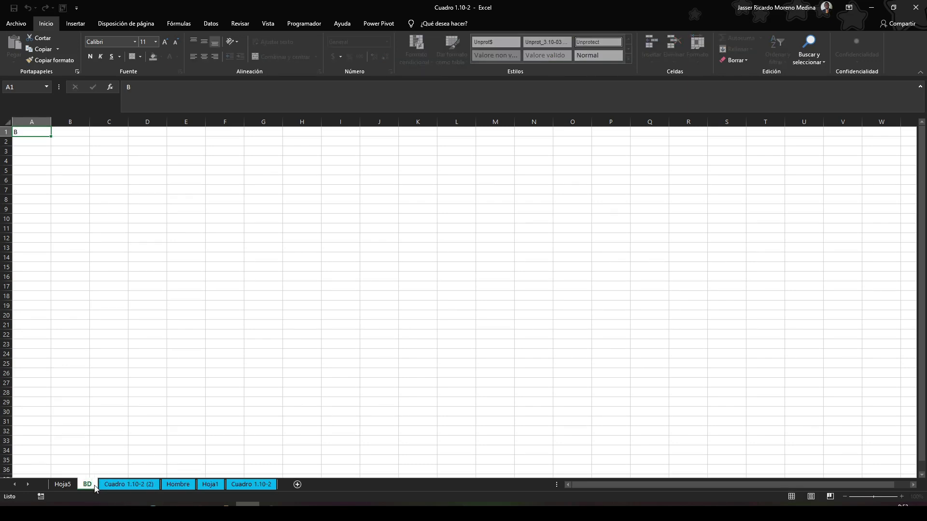
Copy the entire Mujer table from Hoja5, headers included, and paste it into sheet BD starting at A1.
{"action": "left_click", "coordinate": [56, 483]}
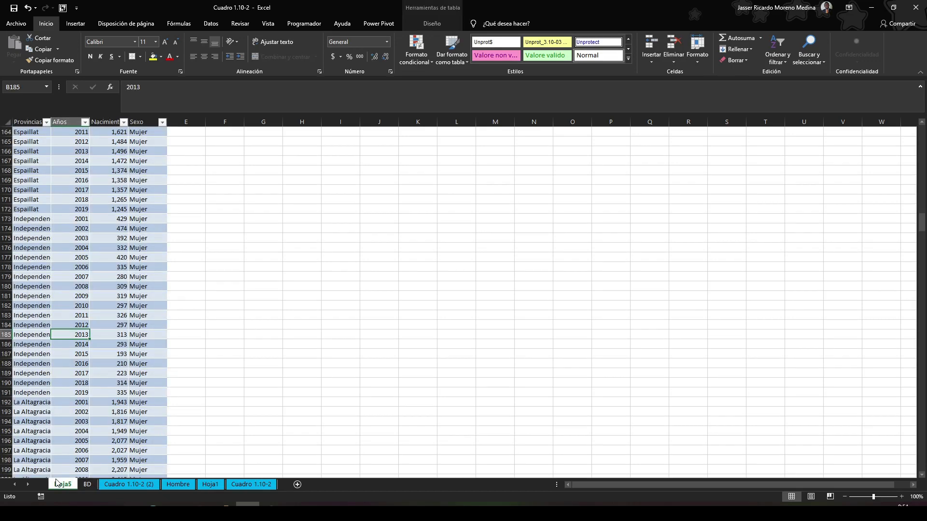
{"action": "left_click", "coordinate": [29, 130]}
{"action": "left_click", "coordinate": [27, 122]}
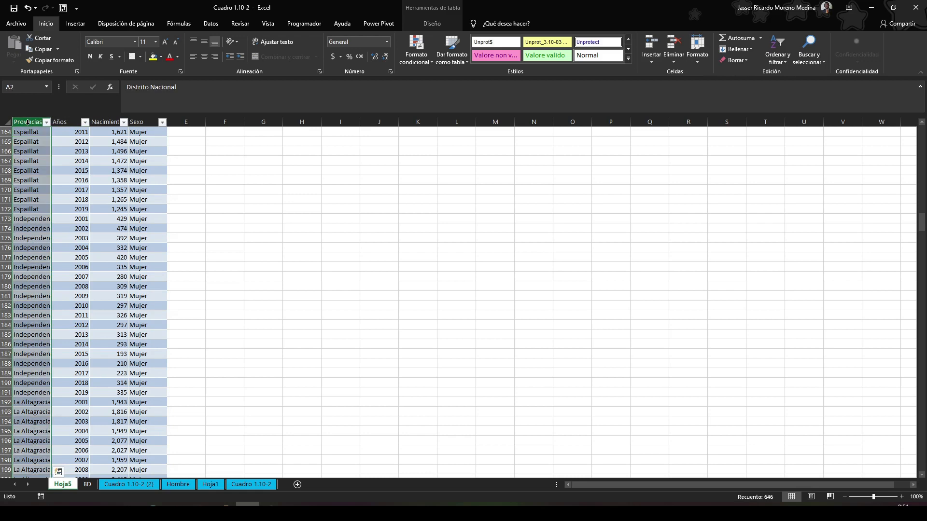
{"action": "left_click", "coordinate": [85, 132]}
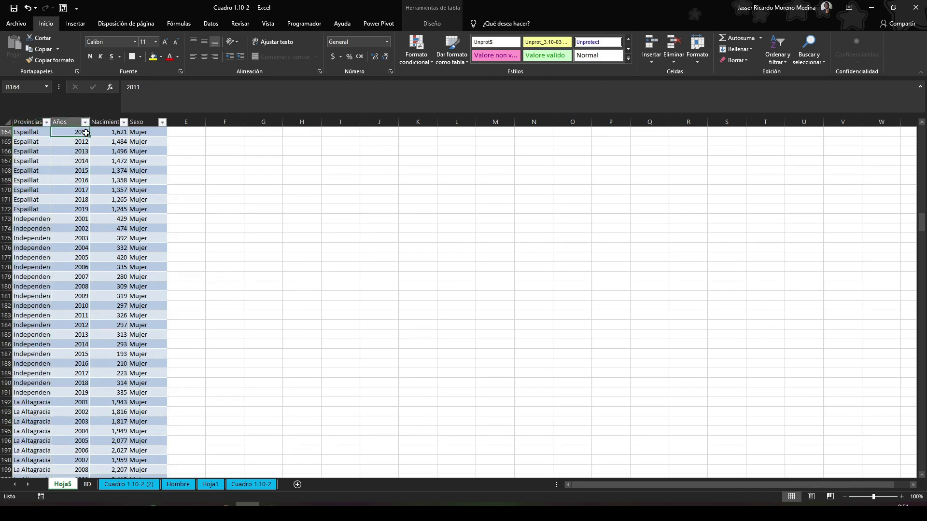
{"action": "left_click", "coordinate": [32, 120]}
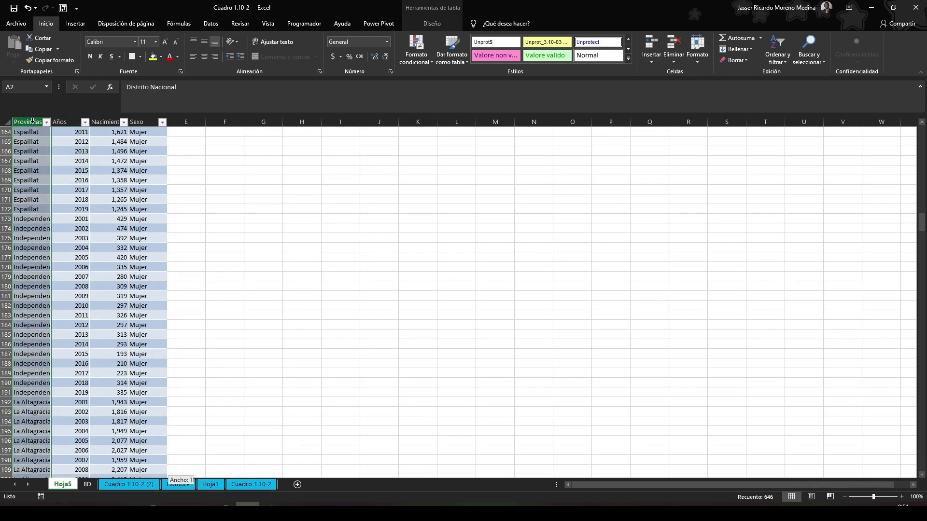
{"action": "key", "text": "ctrl+Home"}
{"action": "key", "text": "ctrl+shift+Right"}
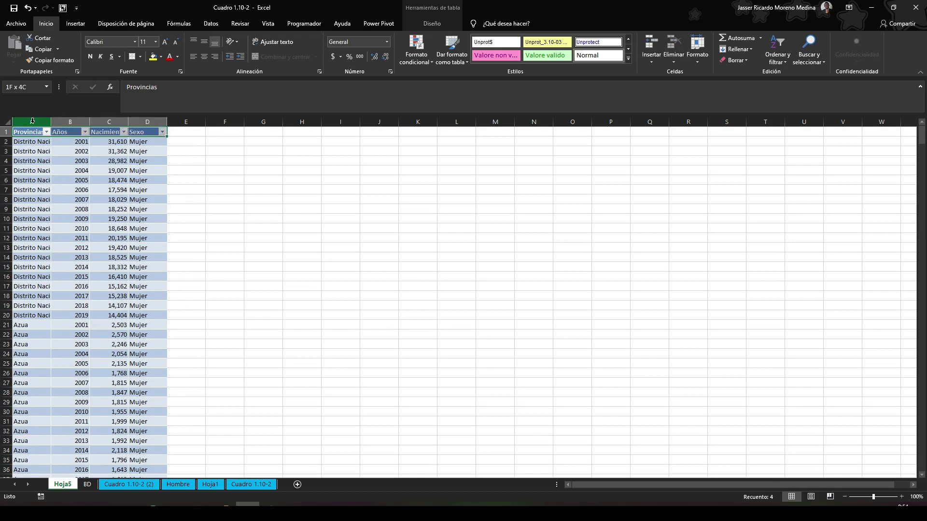
{"action": "key", "text": "ctrl+shift+Down"}
{"action": "key", "text": "ctrl+c"}
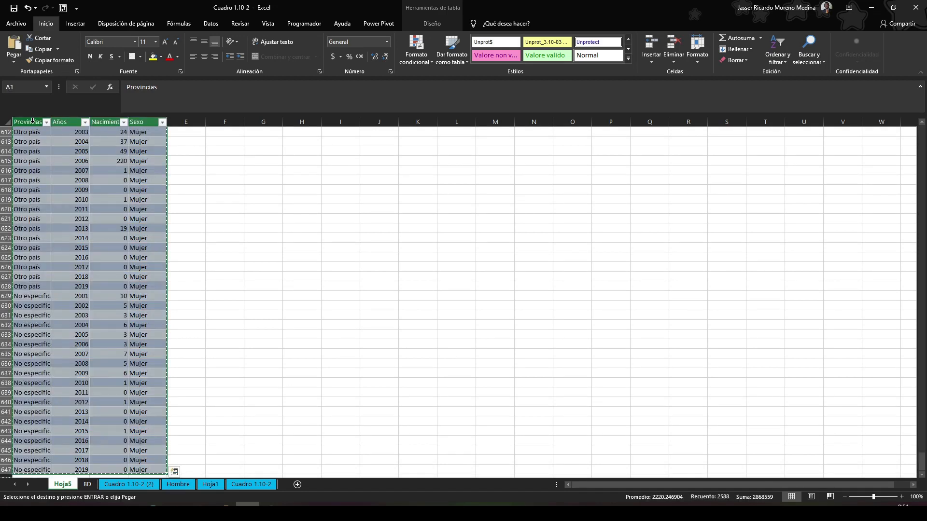
{"action": "left_click", "coordinate": [87, 484]}
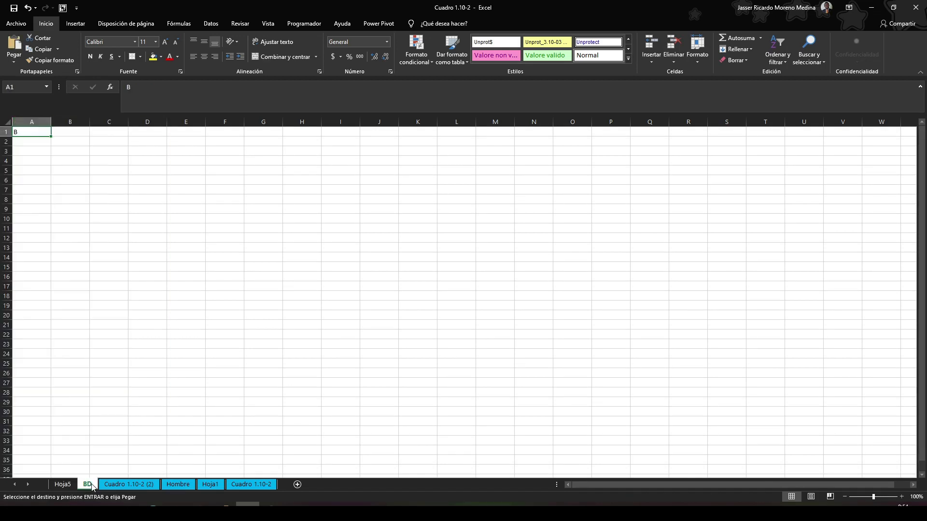
{"action": "right_click", "coordinate": [21, 133]}
{"action": "left_click", "coordinate": [42, 177]}
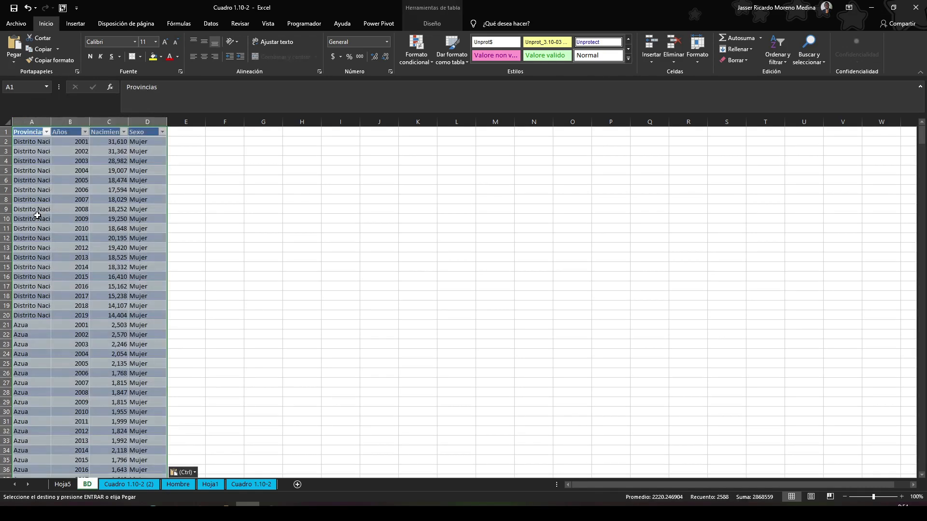
Append all data rows of the Hombre table, without headers, below the Mujer rows in BD, starting at A648.
{"action": "left_click", "coordinate": [37, 215]}
{"action": "key", "text": "ctrl+Down"}
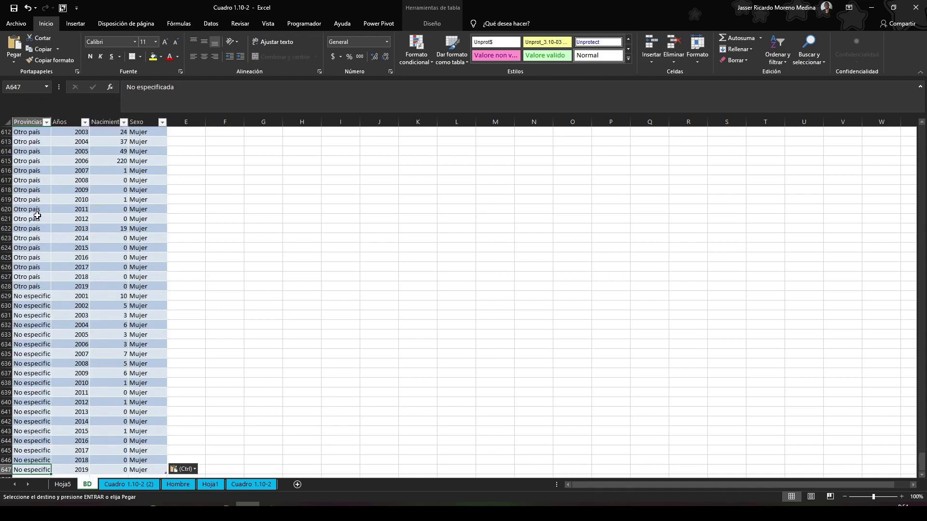
{"action": "key", "text": "Down"}
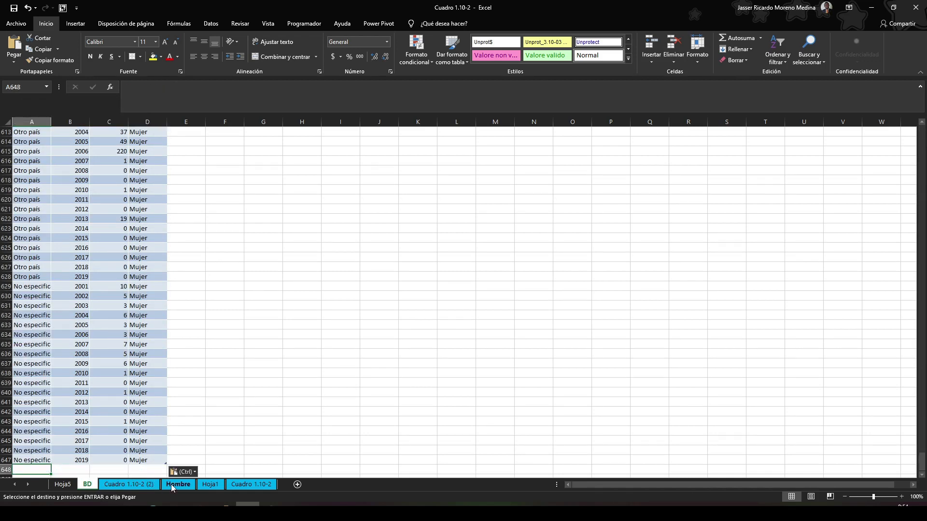
{"action": "left_click", "coordinate": [172, 484]}
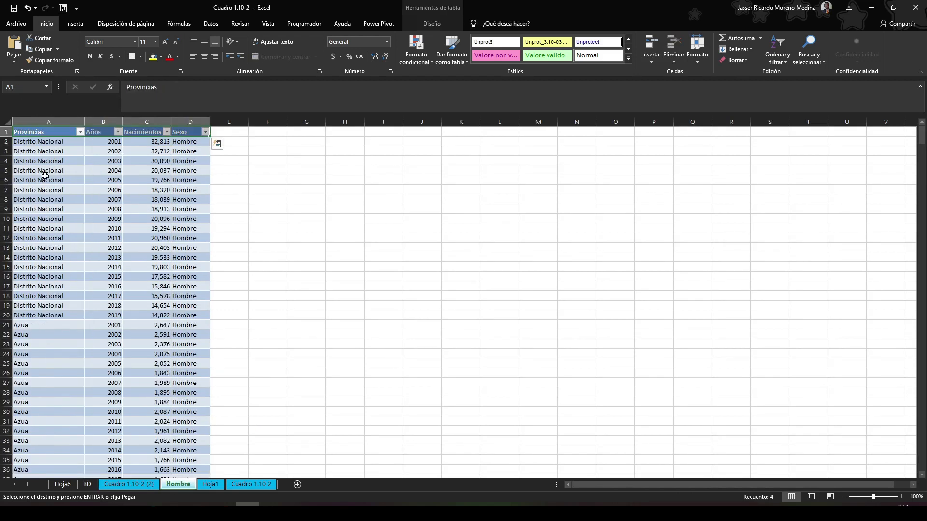
{"action": "left_click", "coordinate": [34, 141]}
{"action": "key", "text": "ctrl+shift+Right"}
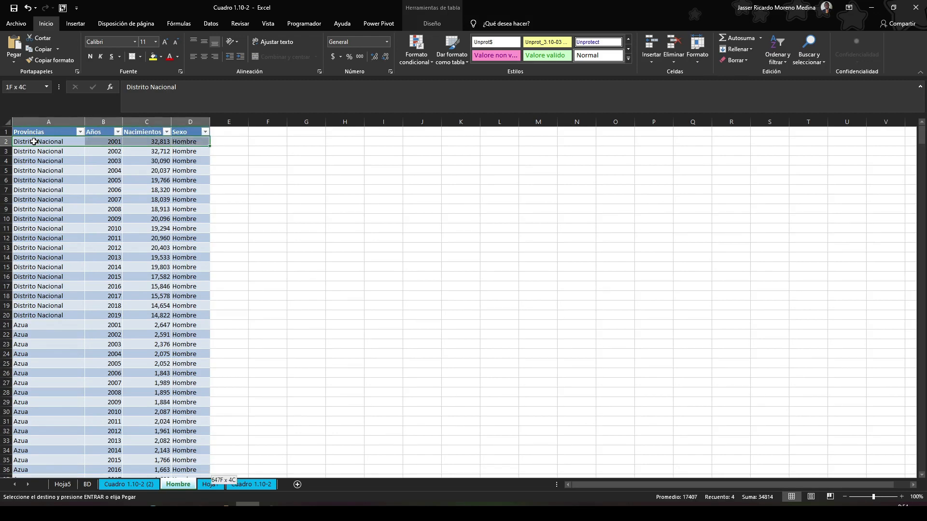
{"action": "key", "text": "ctrl+shift+Down"}
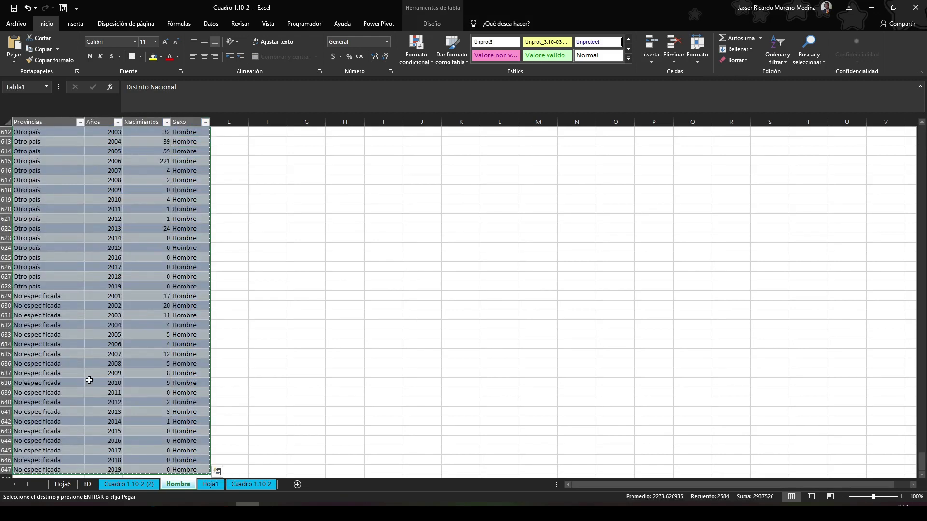
{"action": "left_click", "coordinate": [87, 484]}
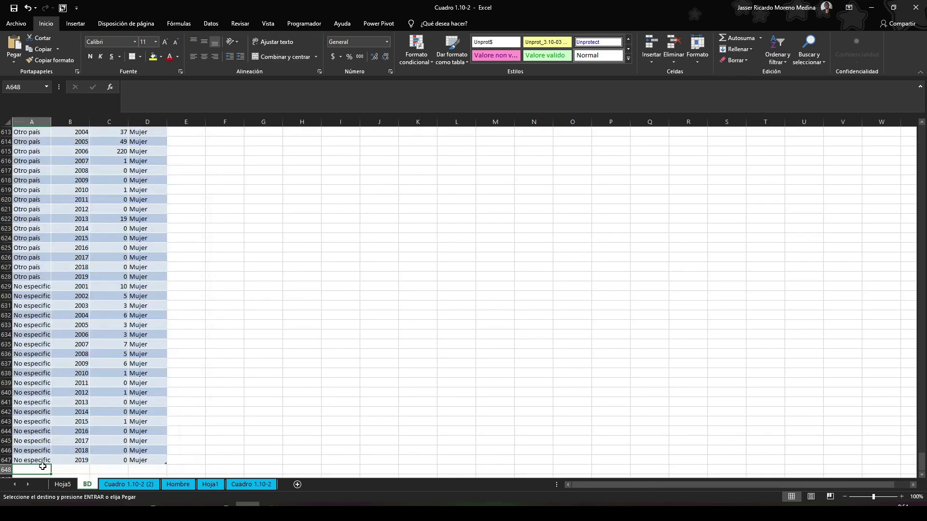
{"action": "key", "text": "ctrl+v"}
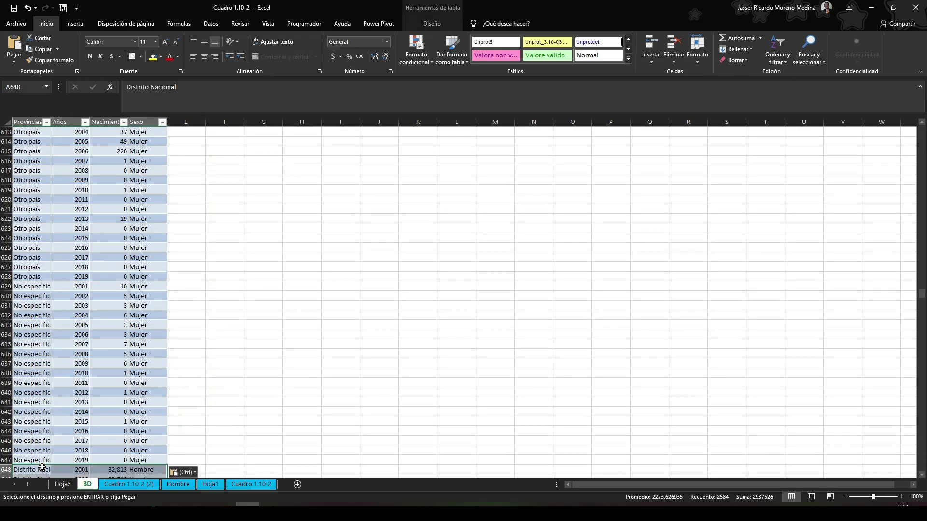
Inspect the point in BD where the Mujer rows end and the Hombre rows begin.
{"action": "left_click", "coordinate": [72, 438]}
{"action": "scroll", "coordinate": [73, 438], "scroll_direction": "down", "scroll_amount": 3}
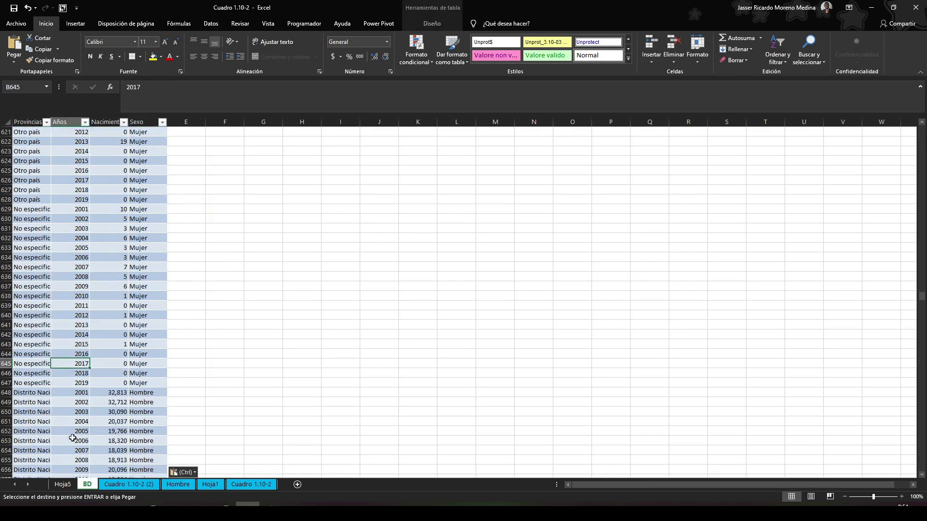
{"action": "left_click", "coordinate": [97, 346]}
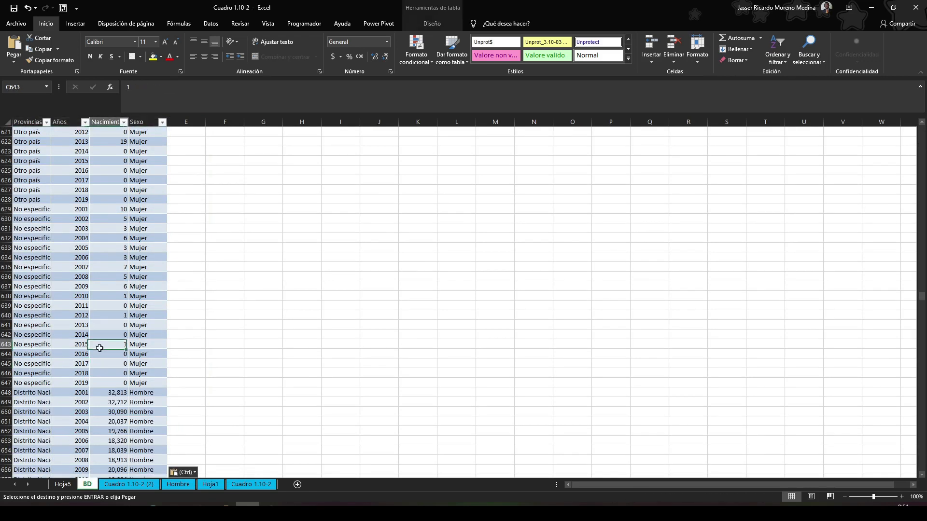
Rename the Hoja5 sheet as Mujer.
{"action": "left_click", "coordinate": [63, 485]}
{"action": "double_click", "coordinate": [61, 484]}
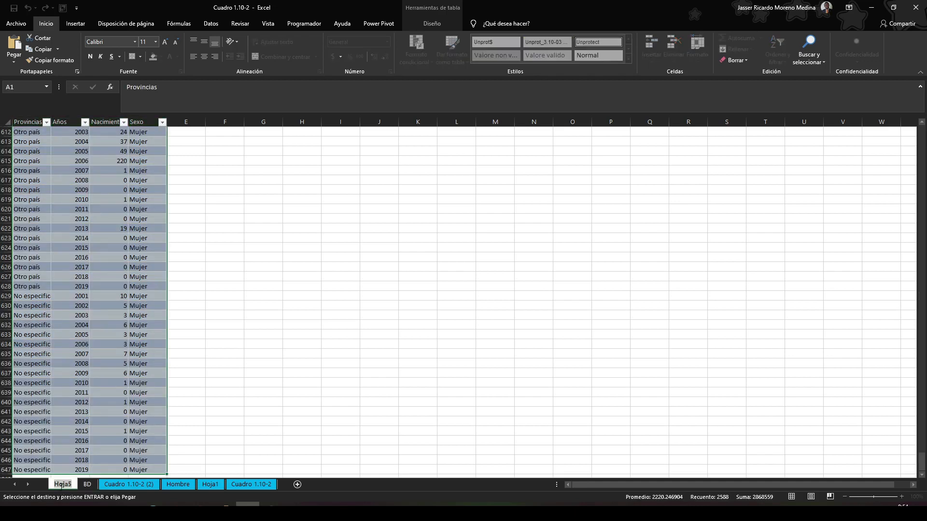
{"action": "type", "text": "mUJW"}
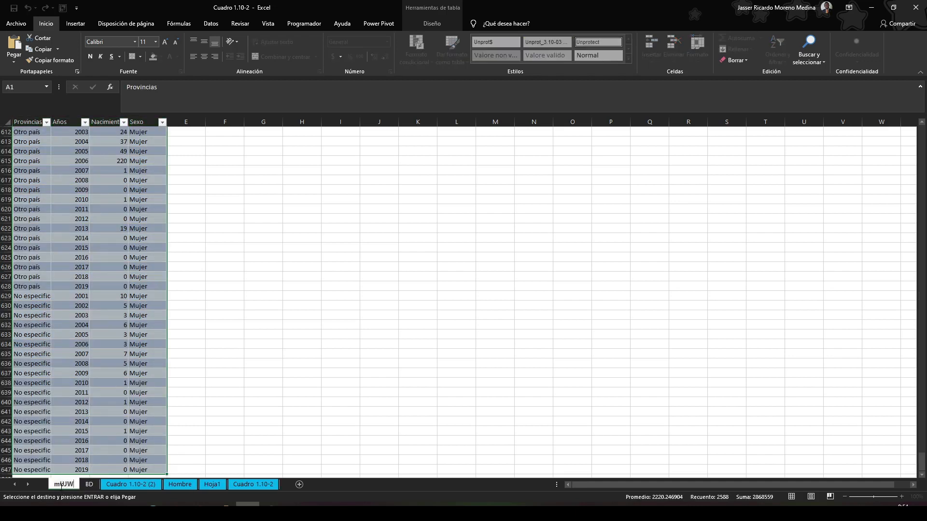
{"action": "key", "text": "BackSpace"}
{"action": "key", "text": "BackSpace"}
{"action": "key", "text": "BackSpace"}
{"action": "key", "text": "BackSpace"}
{"action": "type", "text": "Mujer"}
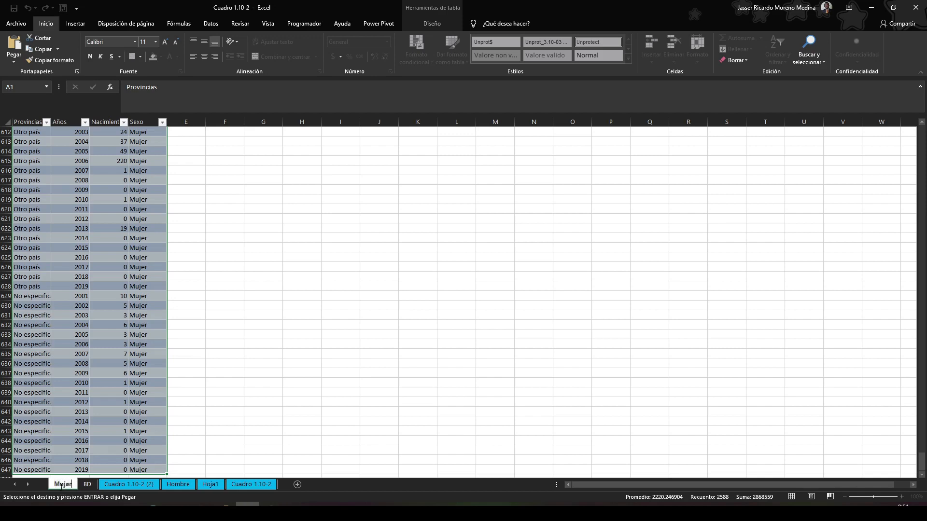
{"action": "key", "text": "Return"}
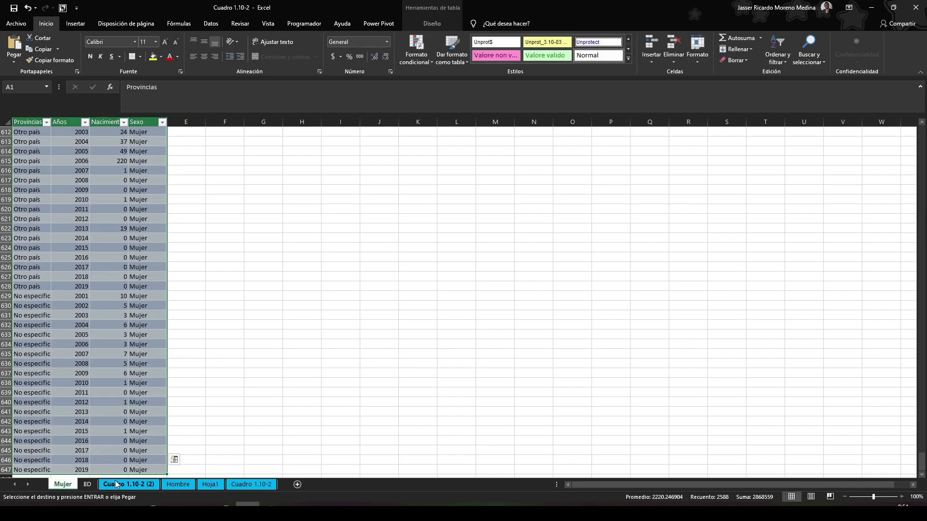
Delete the source sheets Cuadro 1.10-2 (2) and Cuadro 1.10-2 together from the workbook.
{"action": "left_click", "coordinate": [129, 484]}
{"action": "left_click", "coordinate": [233, 483]}
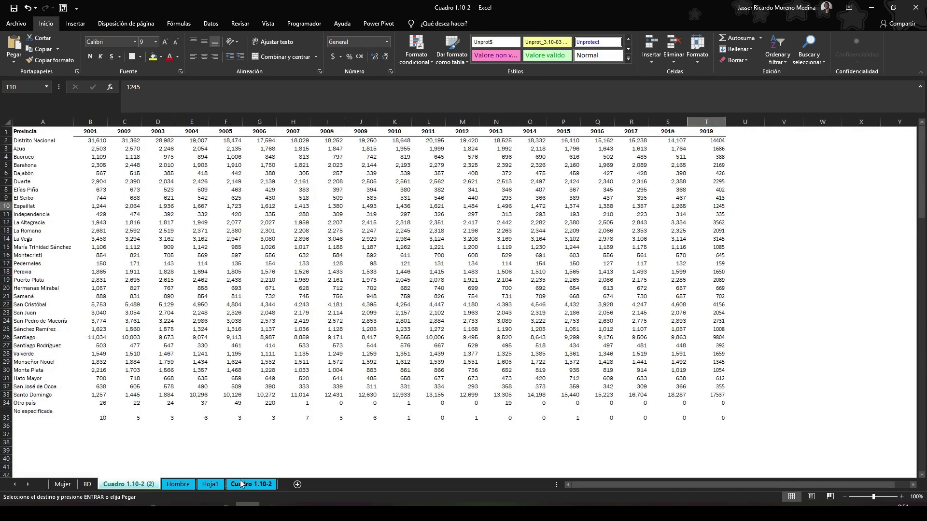
{"action": "left_click", "coordinate": [145, 488], "text": "ctrl"}
{"action": "right_click", "coordinate": [145, 488]}
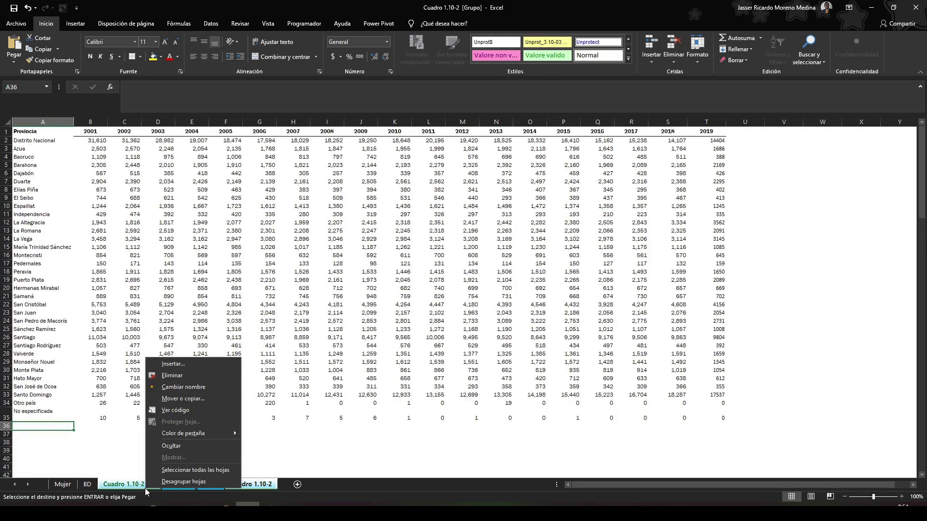
{"action": "left_click", "coordinate": [170, 375]}
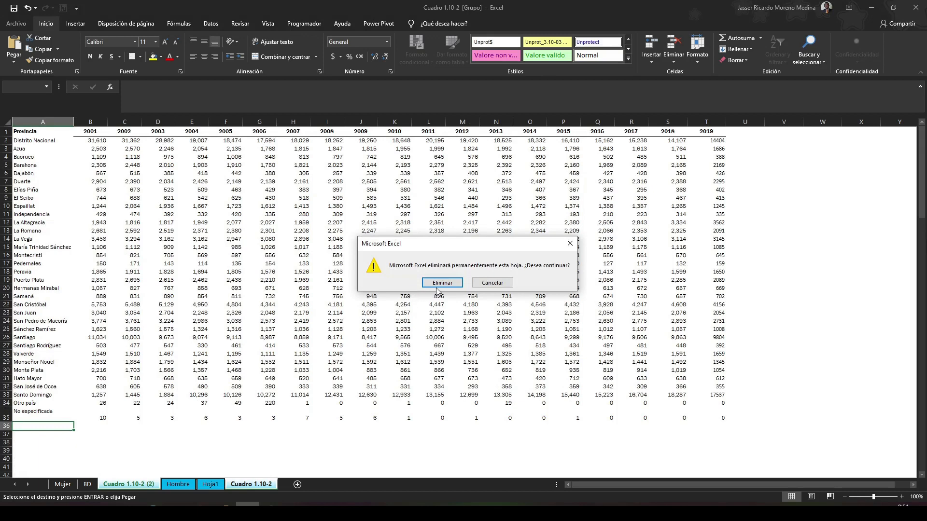
{"action": "left_click", "coordinate": [437, 287]}
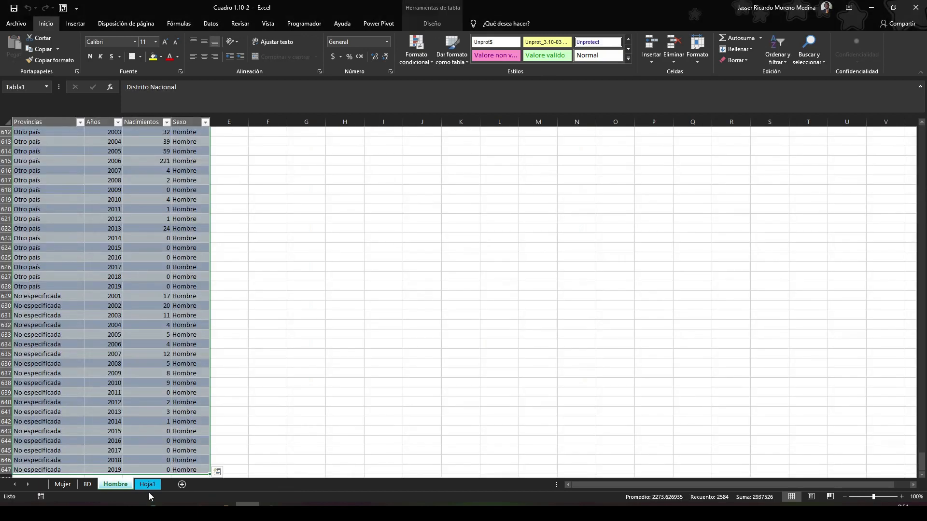
Delete the Hoja1 sheet with the wide births table by province and year.
{"action": "left_click", "coordinate": [149, 485]}
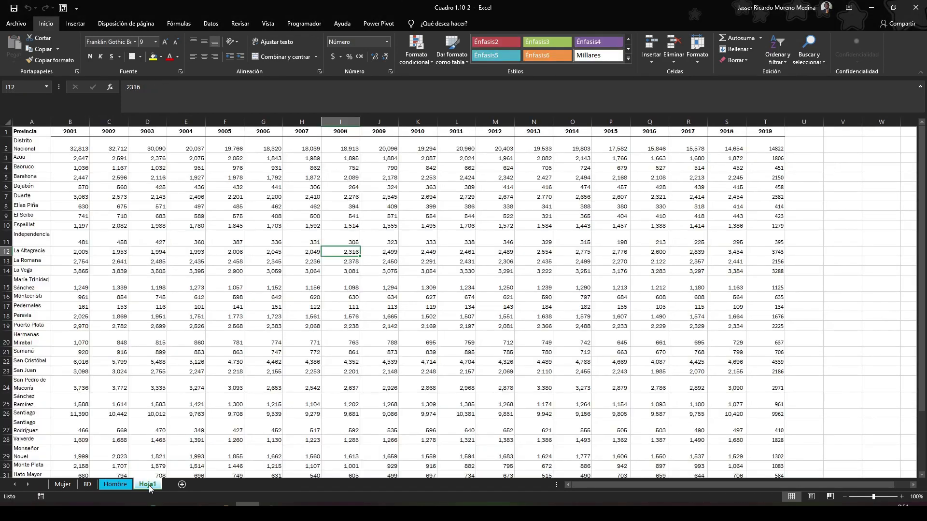
{"action": "right_click", "coordinate": [149, 485]}
{"action": "left_click", "coordinate": [175, 385]}
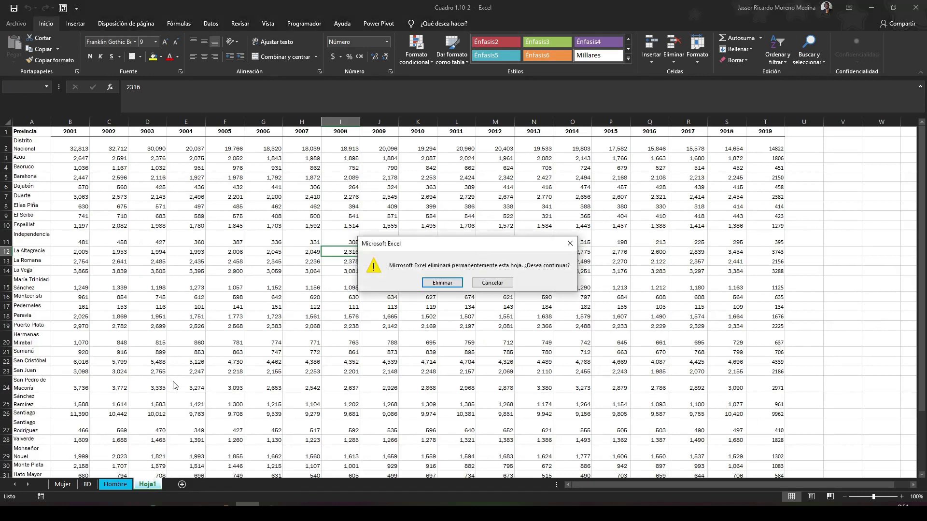
{"action": "left_click", "coordinate": [438, 282]}
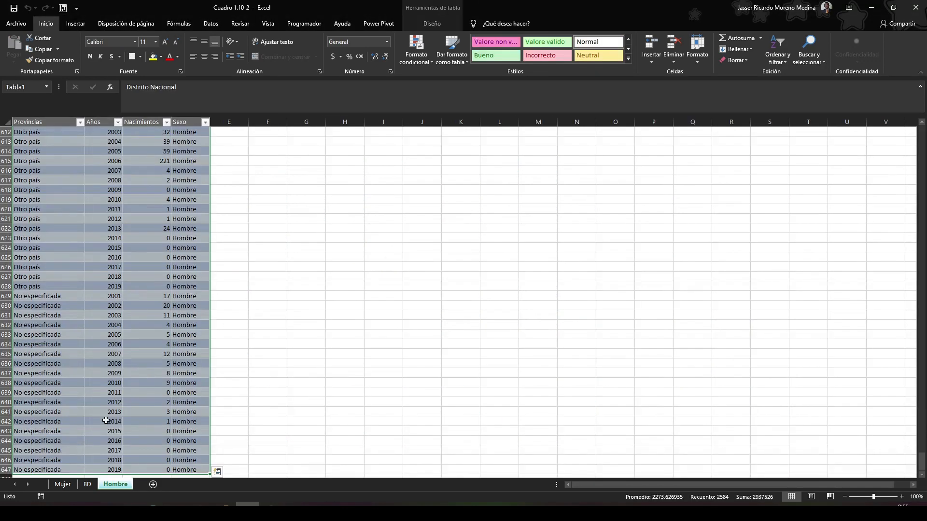
Move the Mujer sheet so that it sits between BD and Hombre.
{"action": "left_click", "coordinate": [65, 485]}
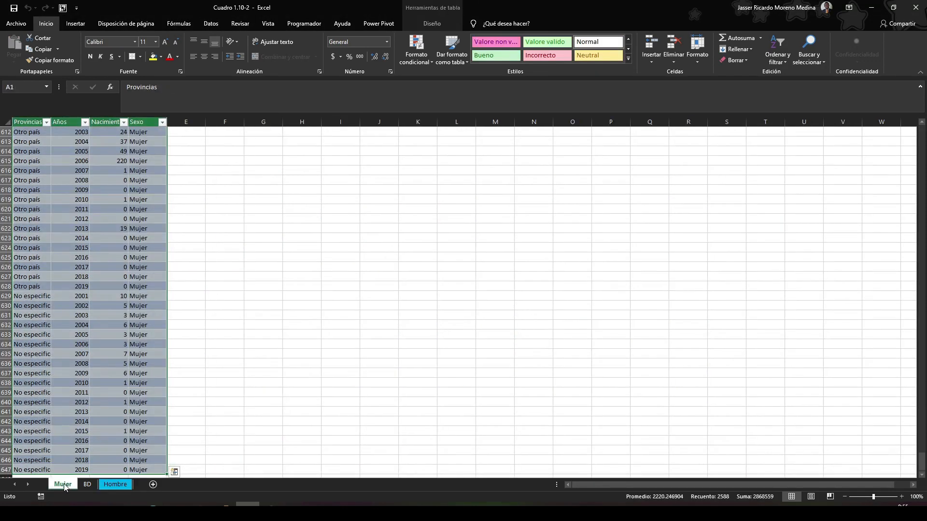
{"action": "left_click", "coordinate": [111, 416]}
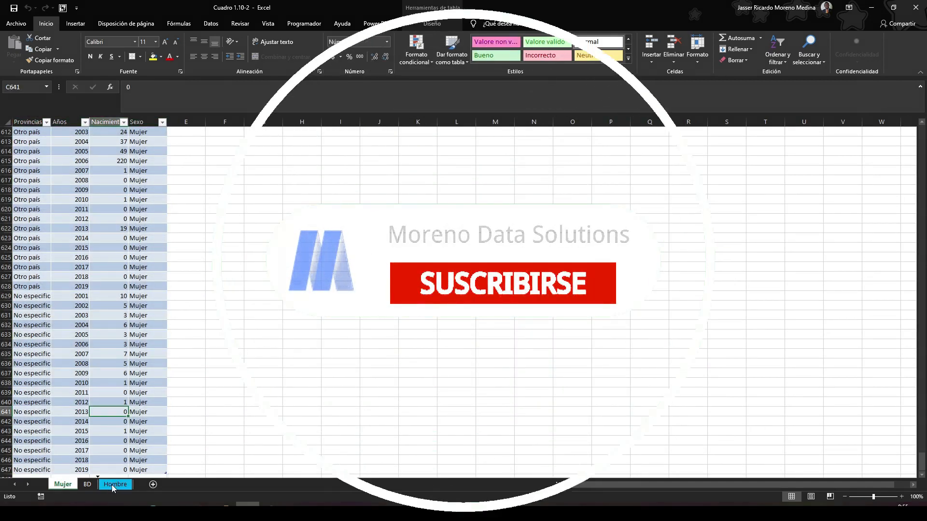
{"action": "left_click_drag", "start_coordinate": [113, 488], "coordinate": [112, 488]}
{"action": "left_click", "coordinate": [72, 344]}
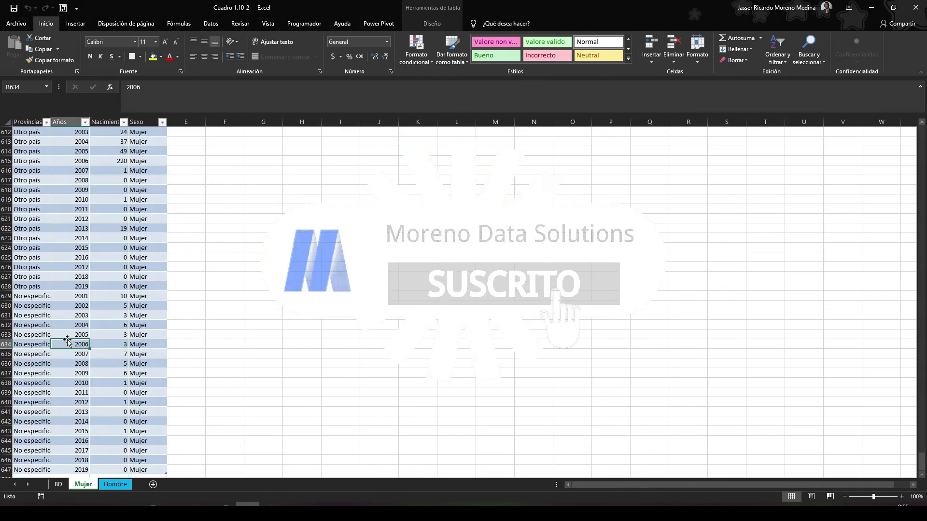
Autofit the widths of the Provincias, Años, Nacimientos and Sexo columns in the Mujer sheet.
{"action": "left_click", "coordinate": [34, 315]}
{"action": "double_click", "coordinate": [51, 122]}
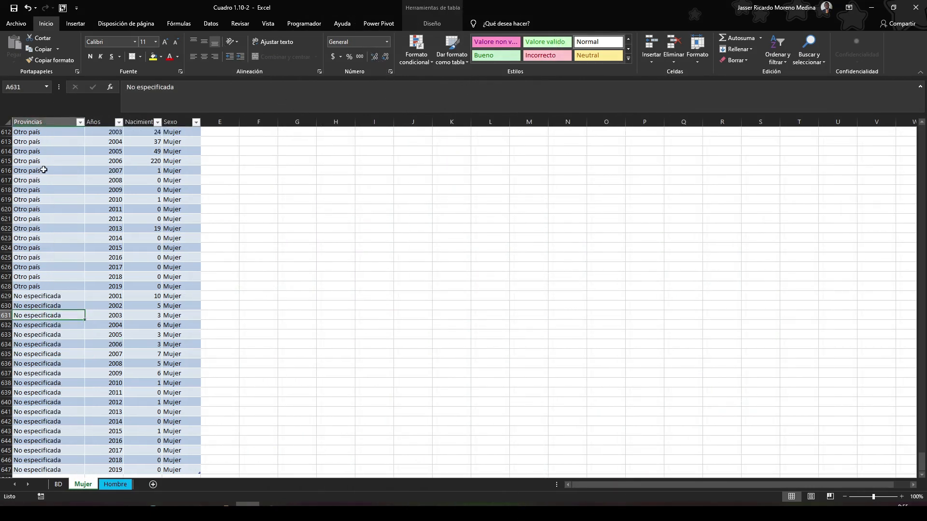
{"action": "left_click", "coordinate": [44, 170]}
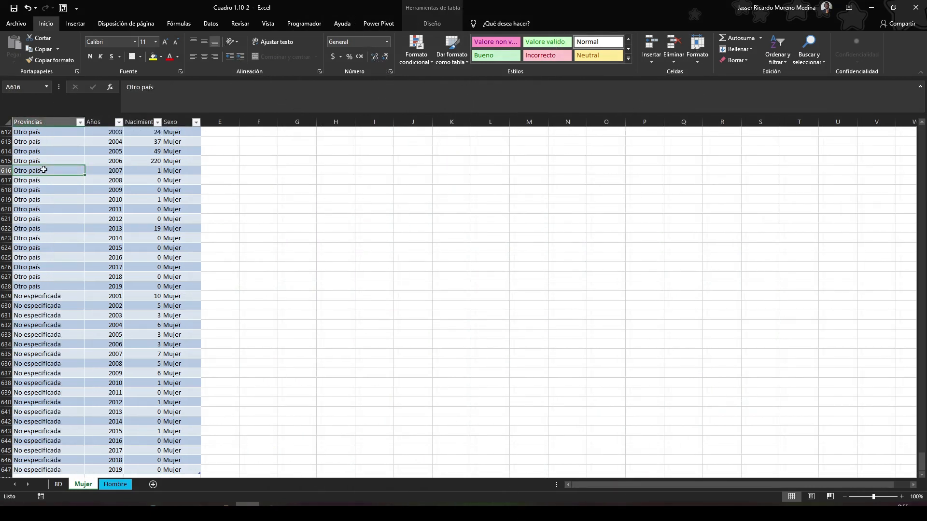
{"action": "key", "text": "ctrl+Home"}
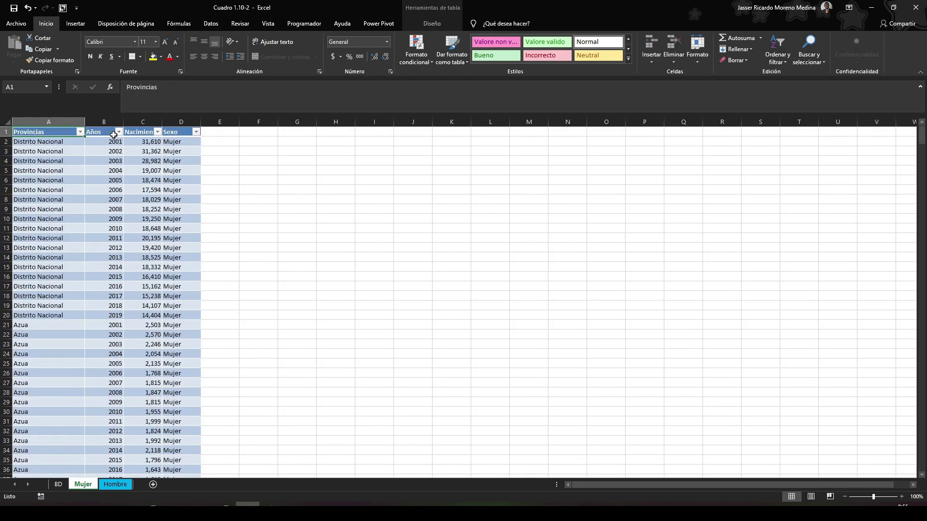
{"action": "left_click", "coordinate": [124, 123]}
{"action": "double_click", "coordinate": [124, 124]}
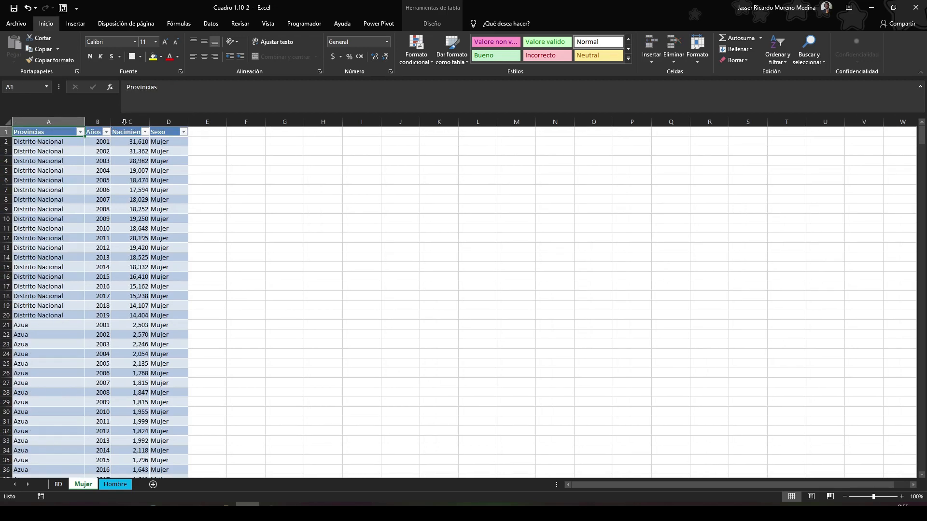
{"action": "double_click", "coordinate": [151, 125]}
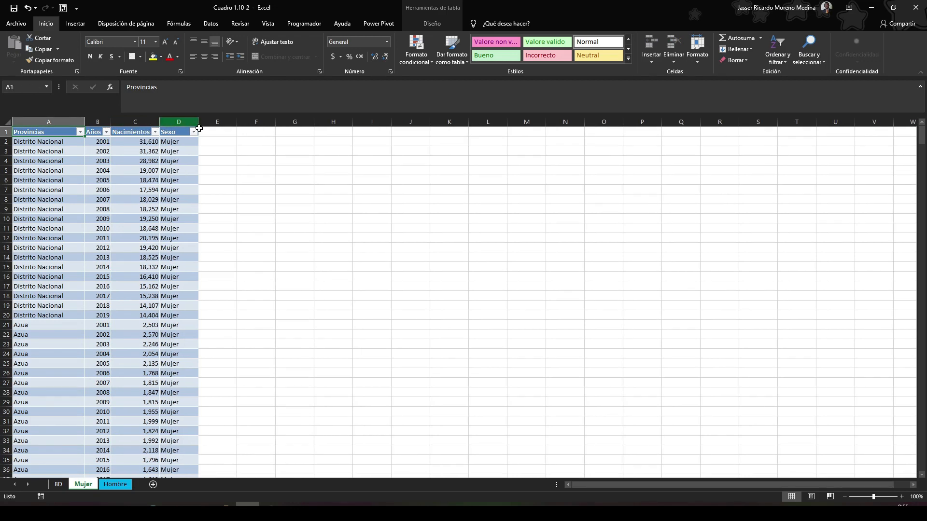
{"action": "double_click", "coordinate": [199, 124]}
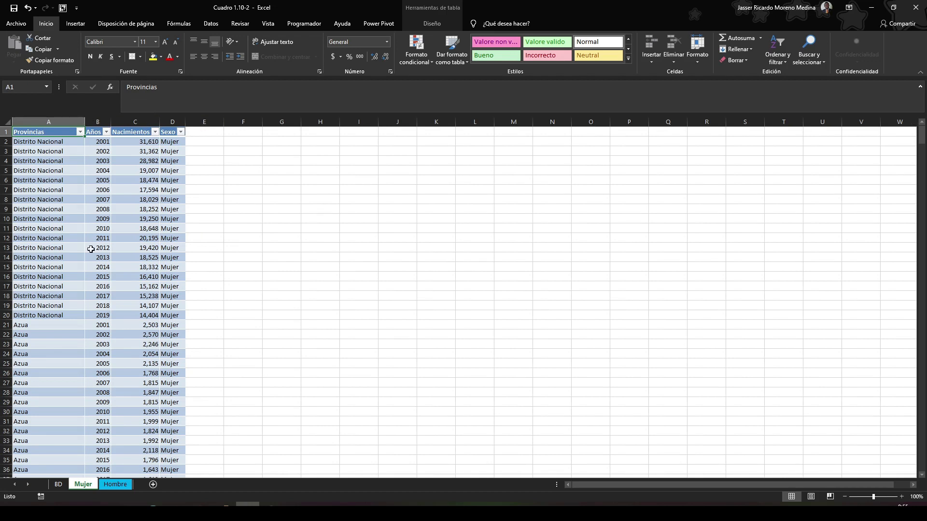
Autofit the width of the Provincias column in the BD sheet.
{"action": "left_click", "coordinate": [56, 485]}
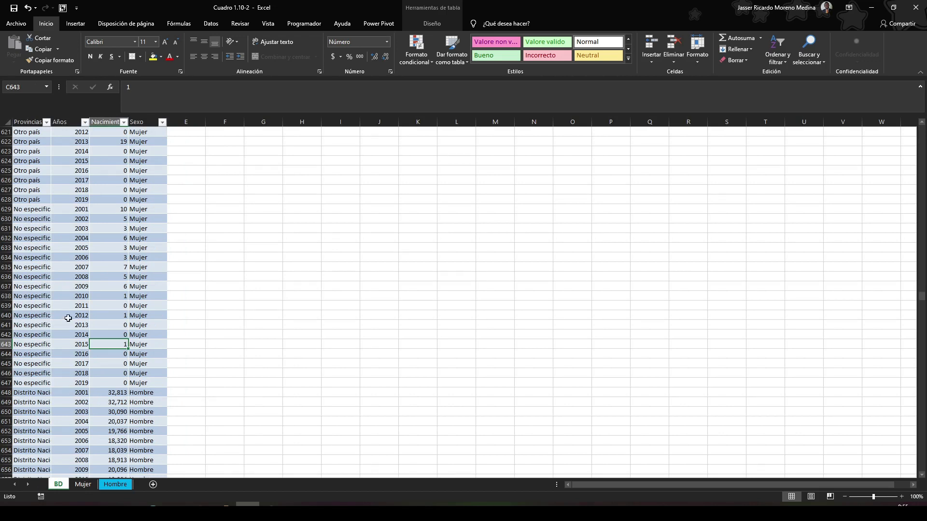
{"action": "double_click", "coordinate": [50, 122]}
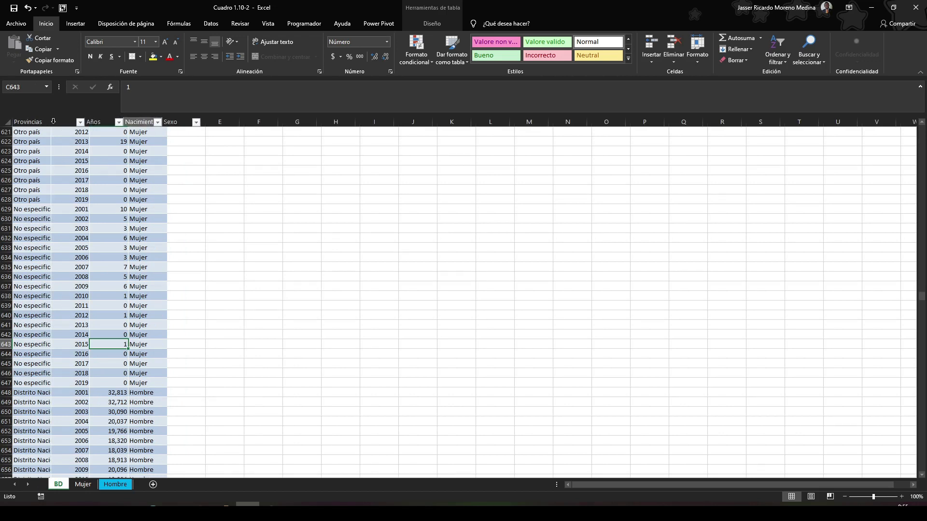
{"action": "left_click", "coordinate": [59, 172]}
{"action": "scroll", "coordinate": [59, 173], "scroll_direction": "up", "scroll_amount": 1}
{"action": "scroll", "coordinate": [59, 172], "scroll_direction": "up", "scroll_amount": 20}
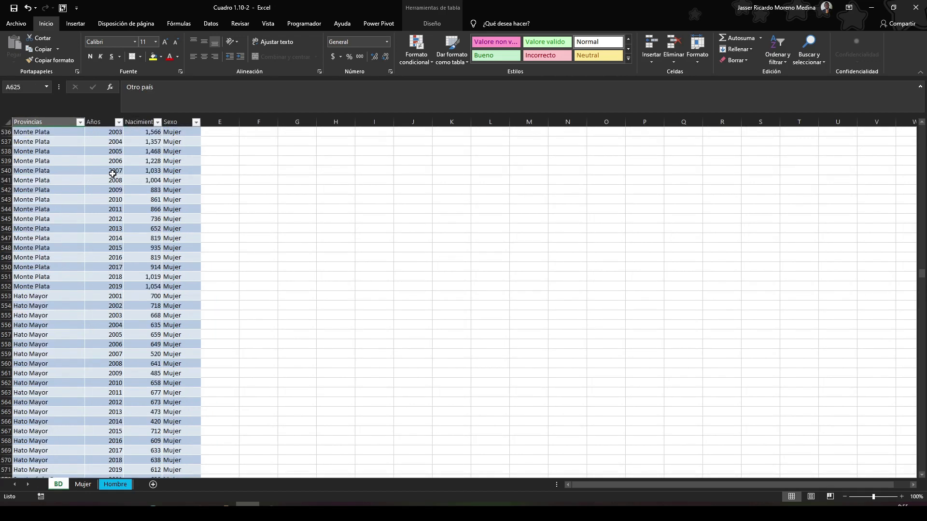
{"action": "left_click", "coordinate": [114, 173]}
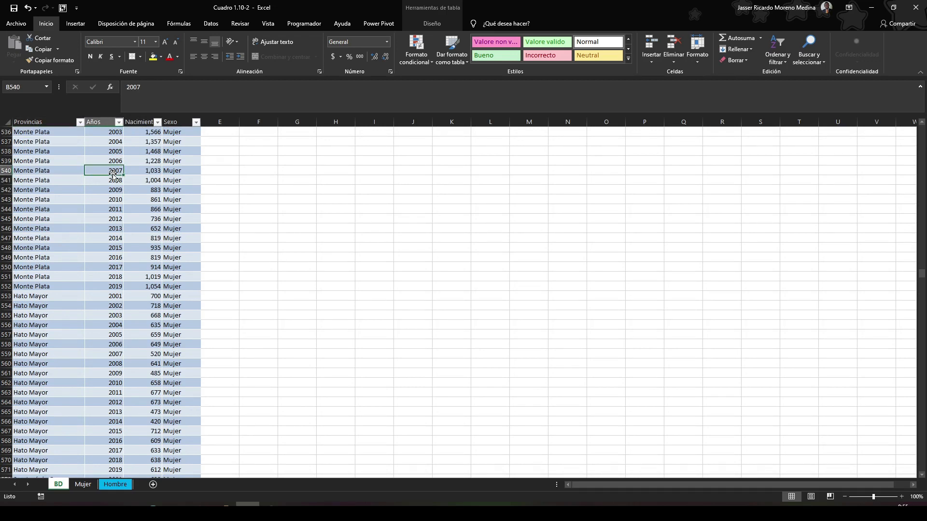
{"action": "key", "text": "ctrl+Up"}
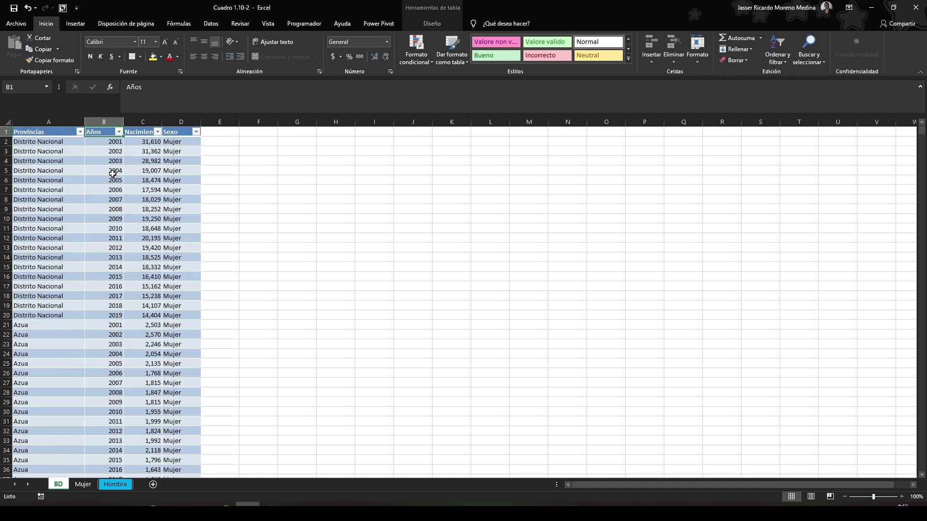
Center the header cells A1:D1 of the BD table horizontally.
{"action": "left_click", "coordinate": [40, 145]}
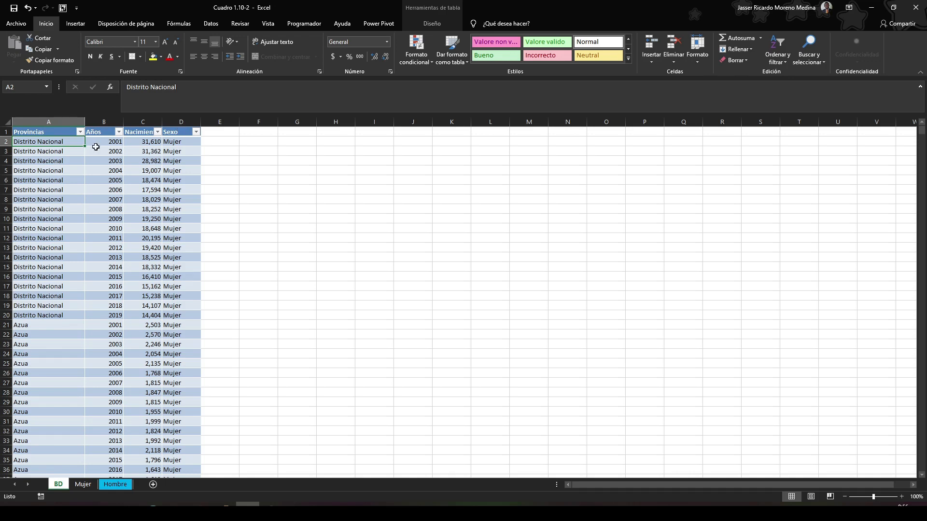
{"action": "left_click", "coordinate": [96, 150]}
{"action": "left_click", "coordinate": [36, 131]}
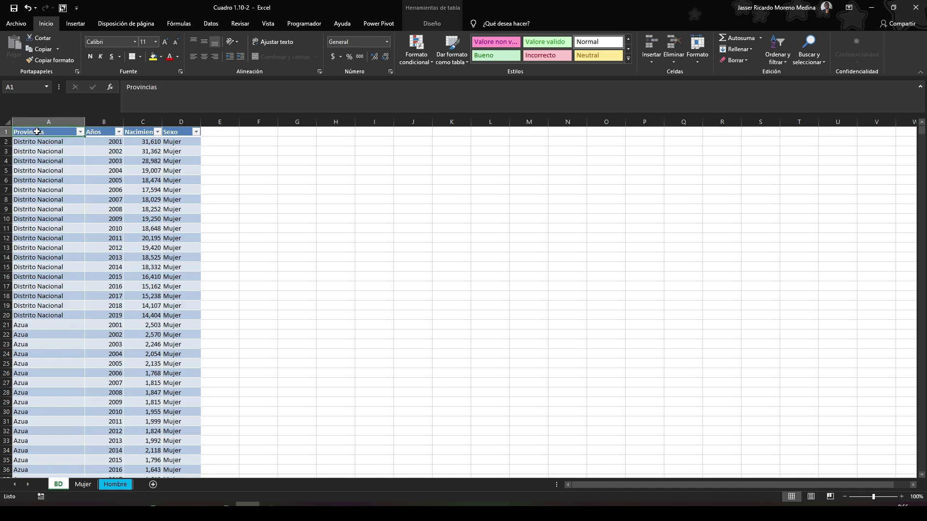
{"action": "key", "text": "ctrl+shift+Right"}
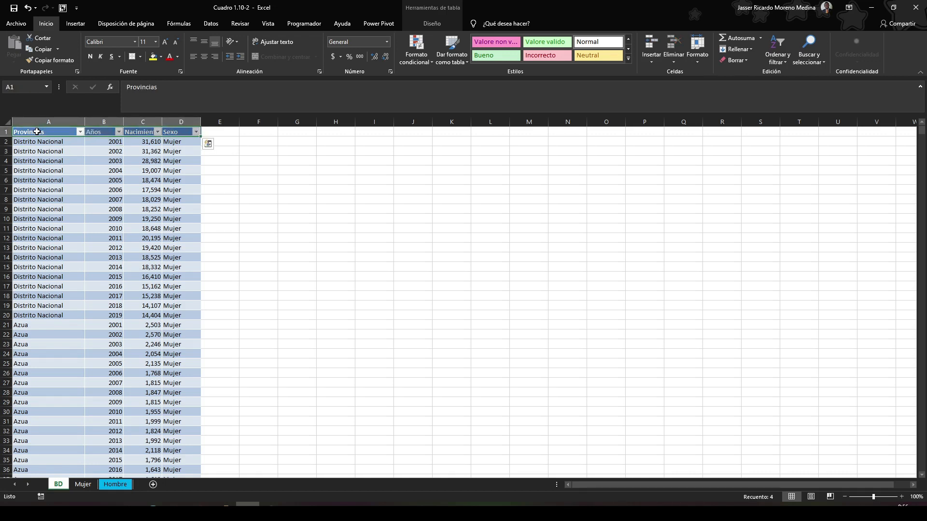
{"action": "left_click", "coordinate": [205, 56]}
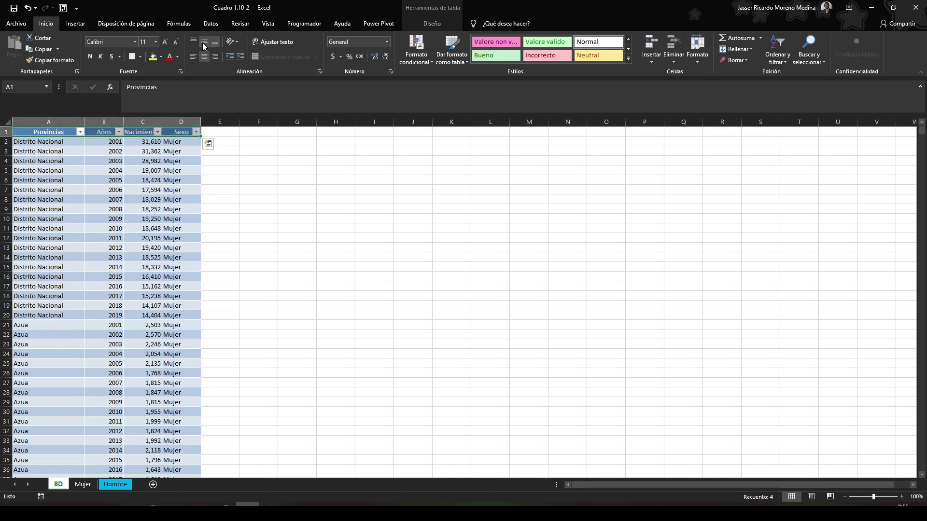
Autofit the widths of the Nacimientos and Sexo columns in the BD sheet.
{"action": "left_click", "coordinate": [114, 198]}
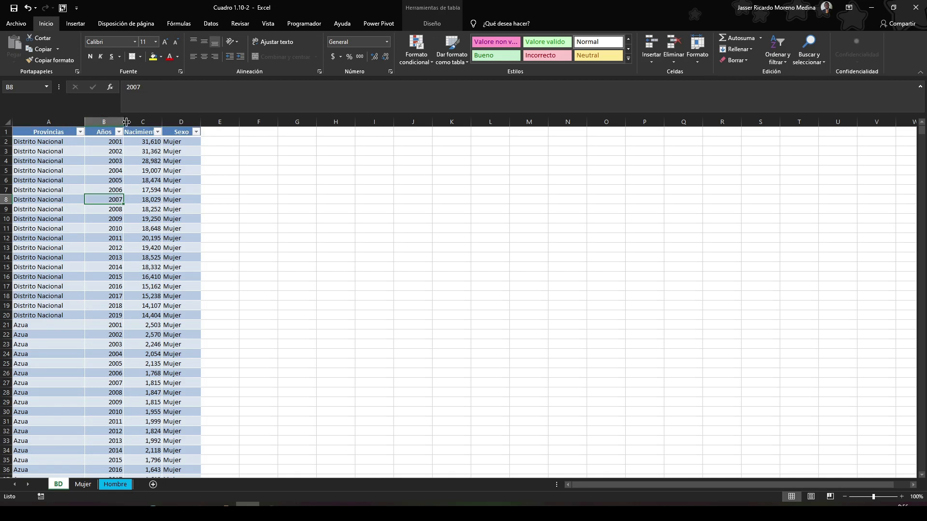
{"action": "double_click", "coordinate": [162, 121]}
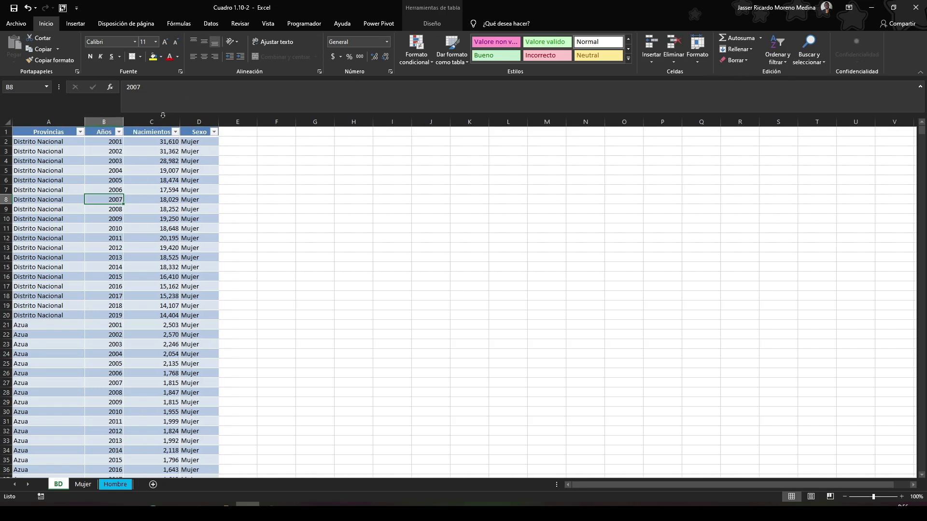
{"action": "double_click", "coordinate": [216, 117]}
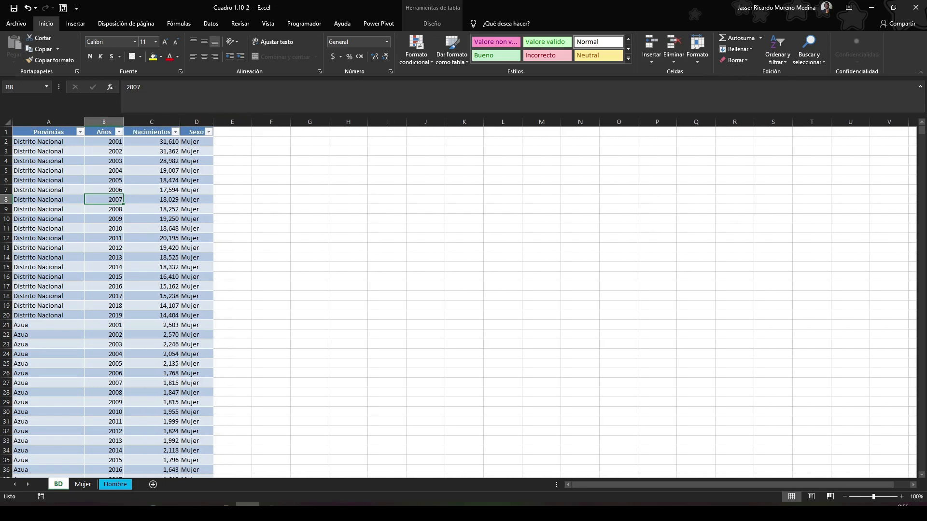